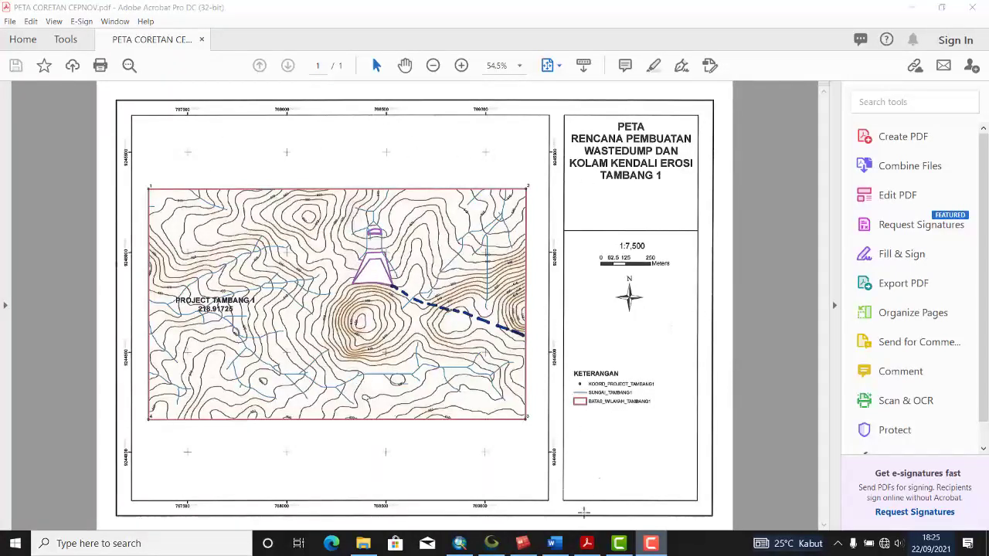
- Compare the project map in ArcMap with the sketched dashed line in PETA CORETAN CEPNOV.pdf
left_click(463, 545)
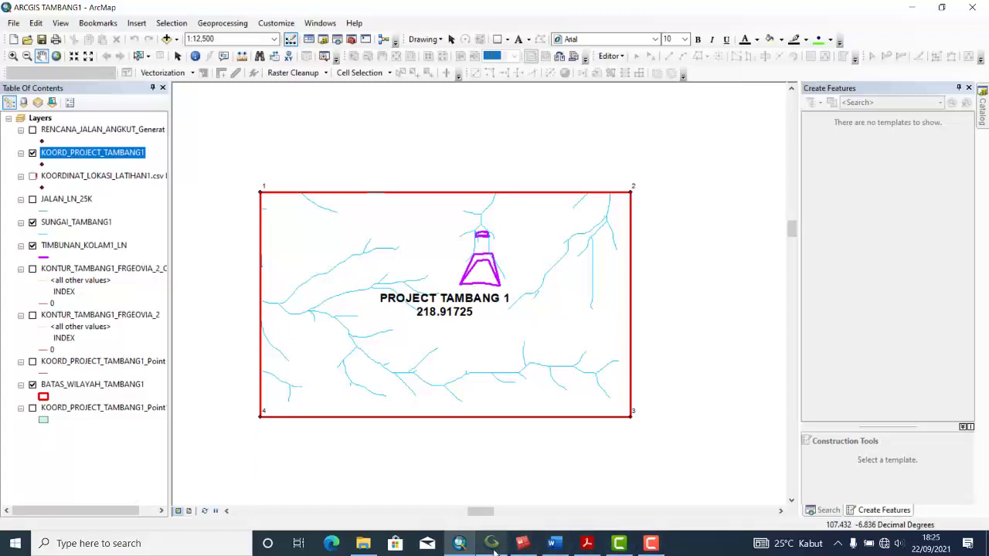
left_click(587, 543)
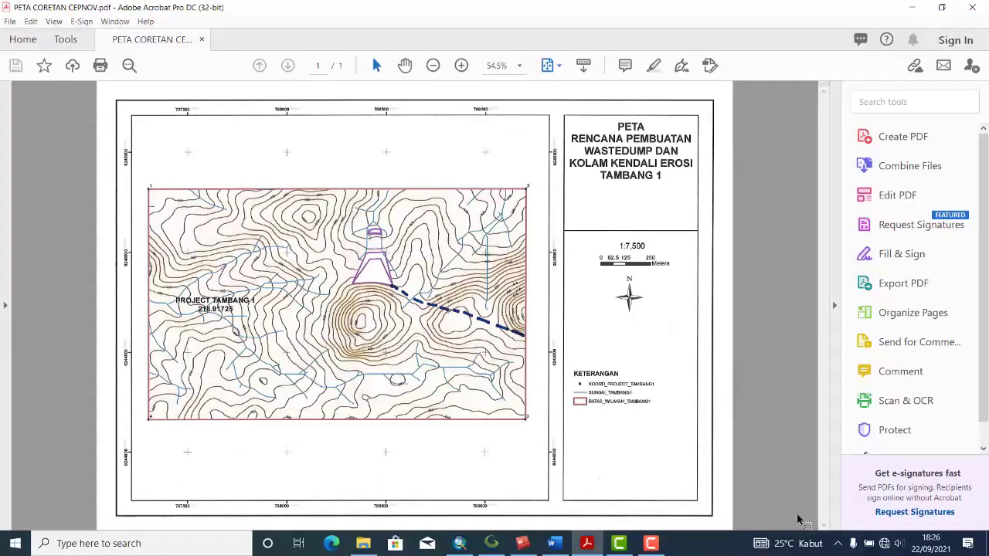
left_click(868, 543)
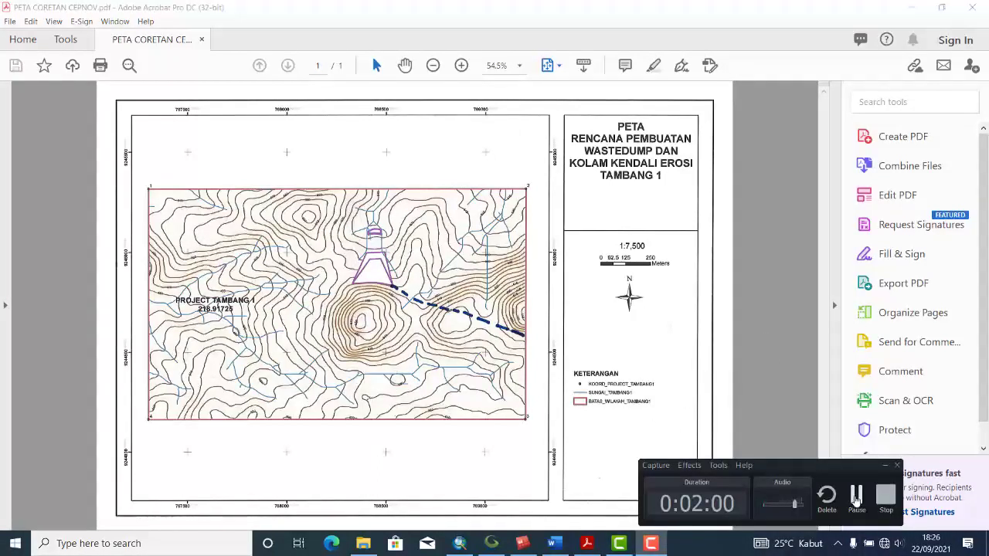
left_click(710, 323)
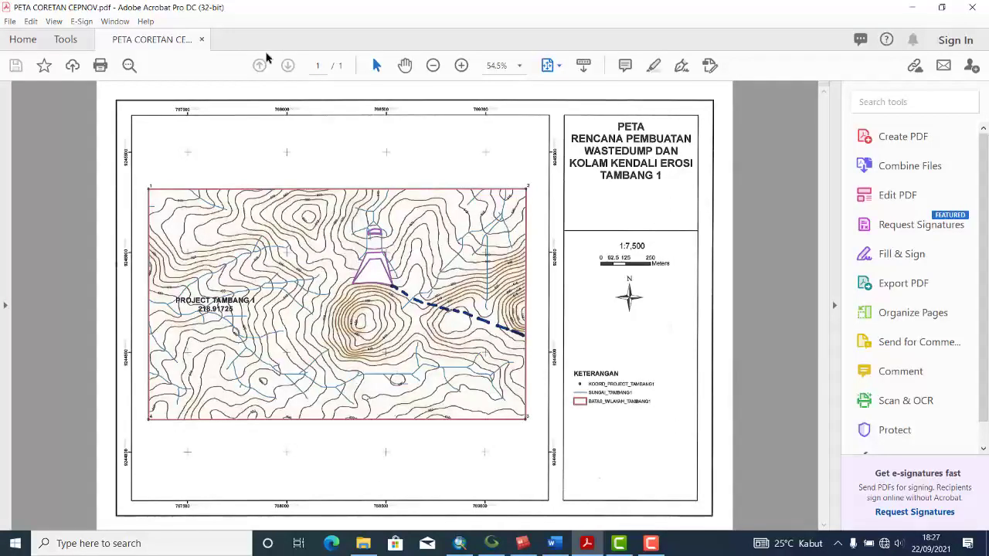
- Close the PDF and, in Global Mapper, show the BATAS_WILAYAH_TAMBANG1 layer with DEMNAS_CIPATAT.tif hidden
left_click(971, 7)
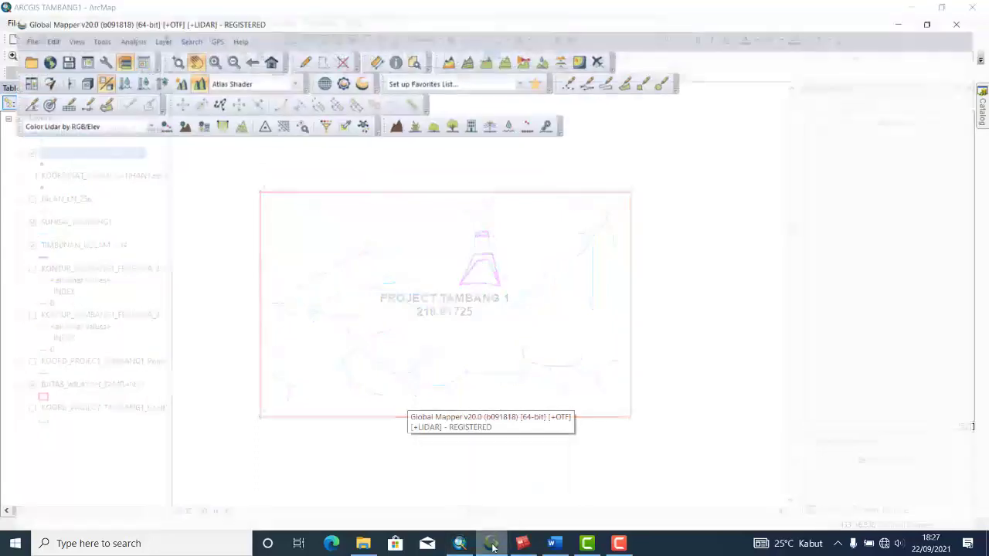
left_click(525, 510)
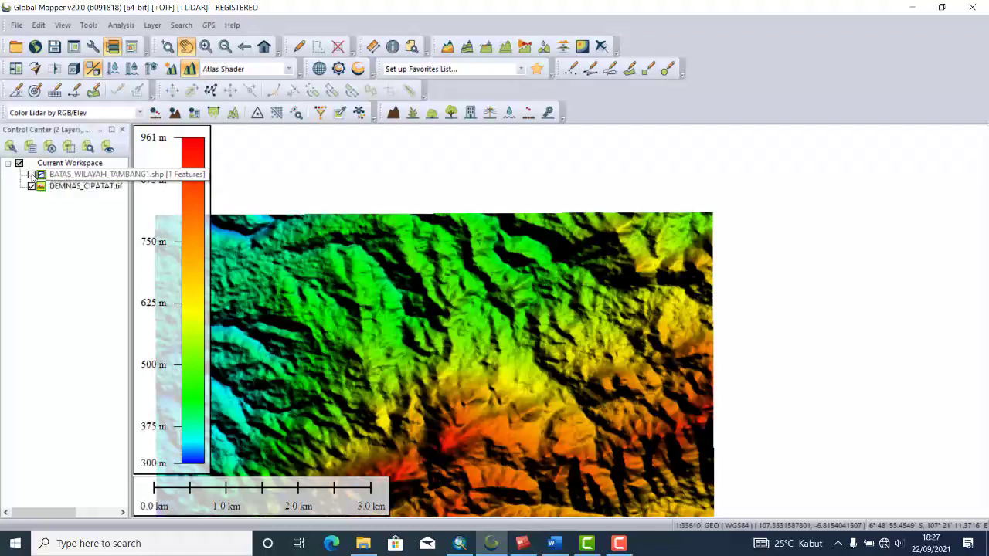
left_click(31, 174)
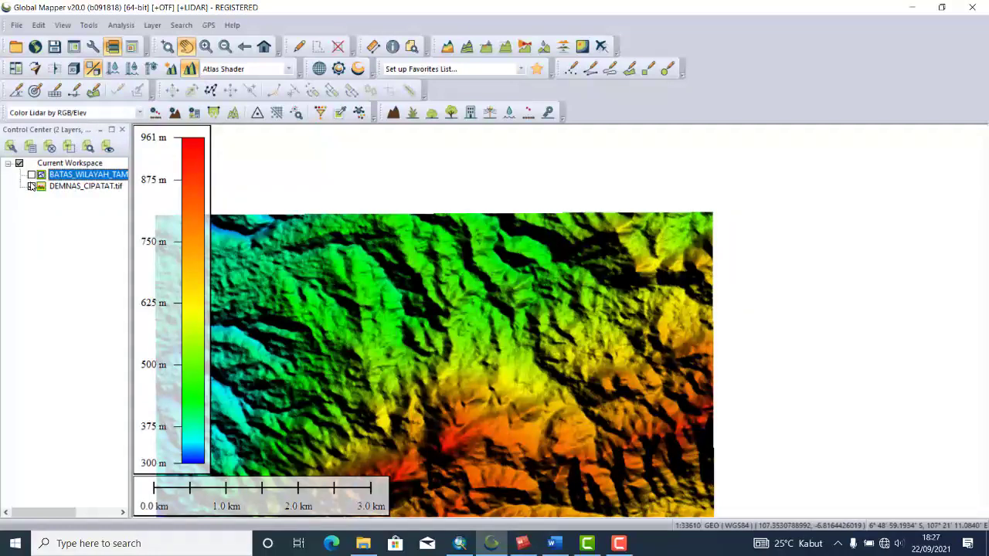
left_click(31, 187)
left_click(31, 175)
scroll(731, 247, "up", 2)
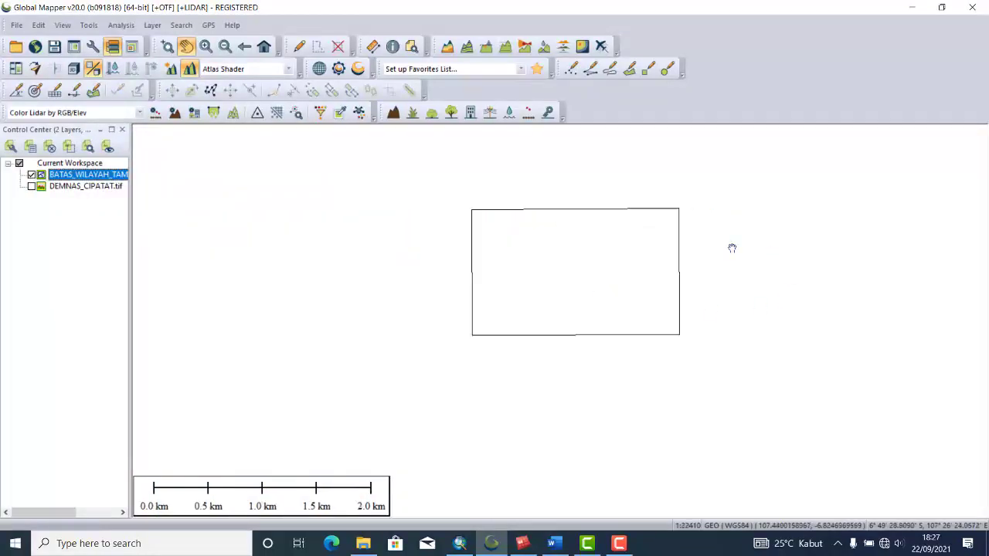
- Set the workspace projection to UTM, zone -48 (Southern Hemisphere), with the WGS84 datum and metres as planar units
left_click(86, 26)
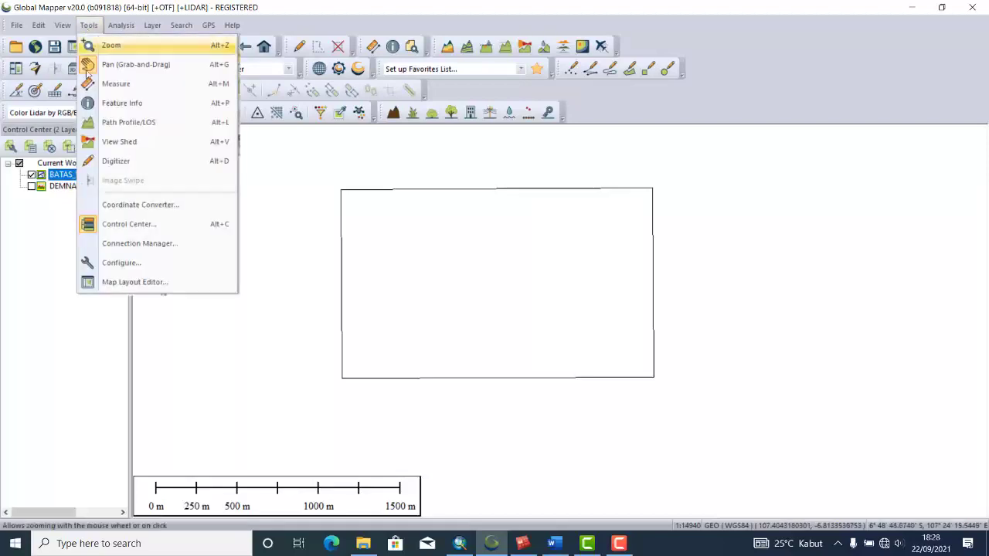
left_click(138, 267)
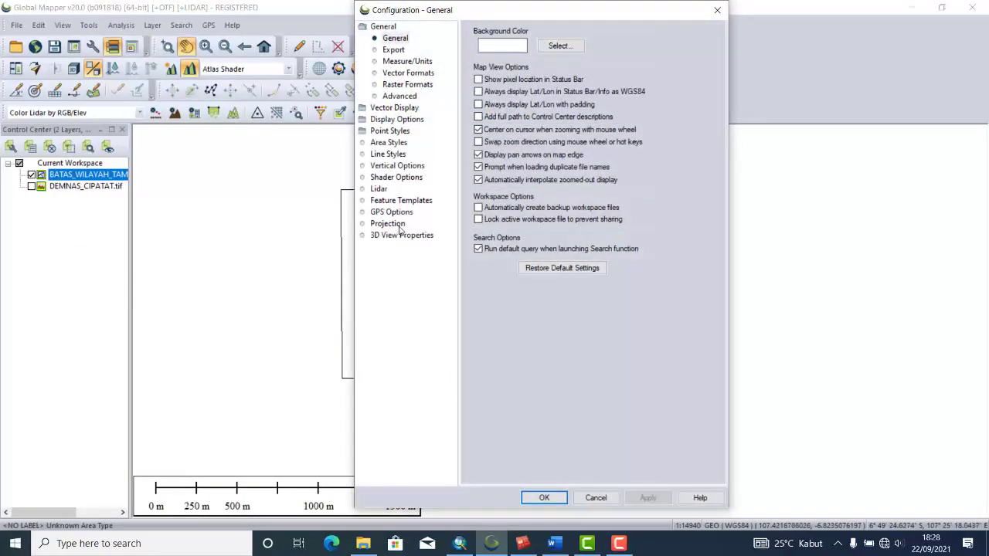
left_click(387, 154)
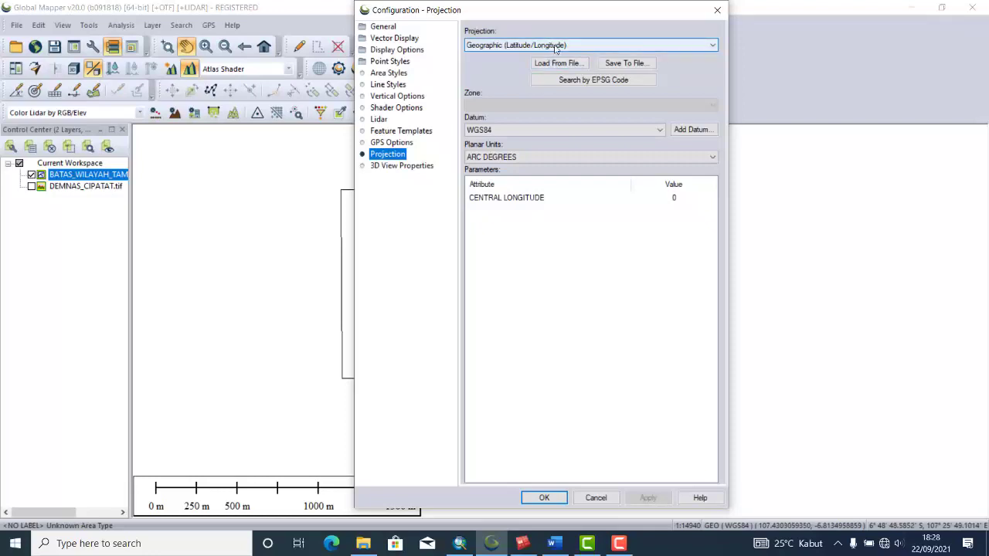
left_click(556, 47)
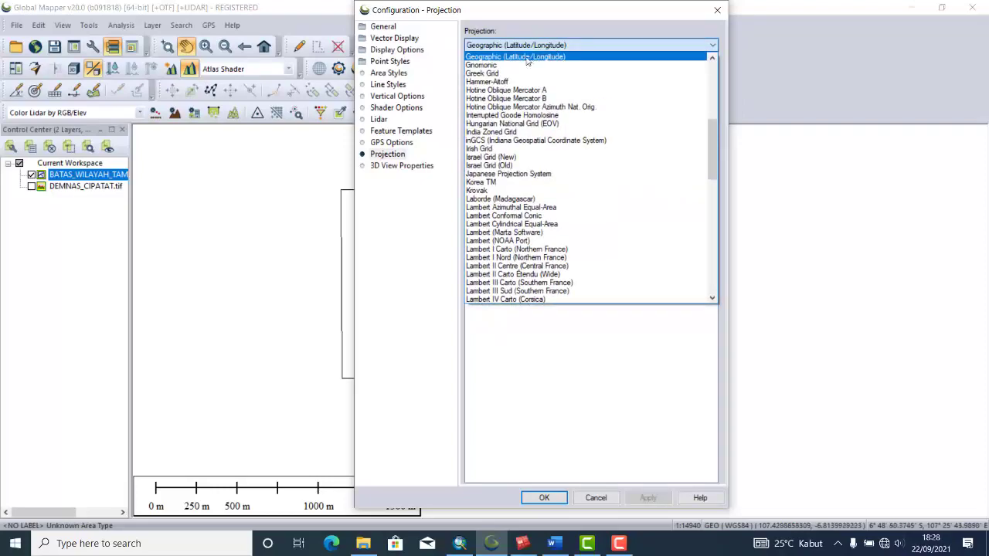
scroll(532, 185, "down", 6)
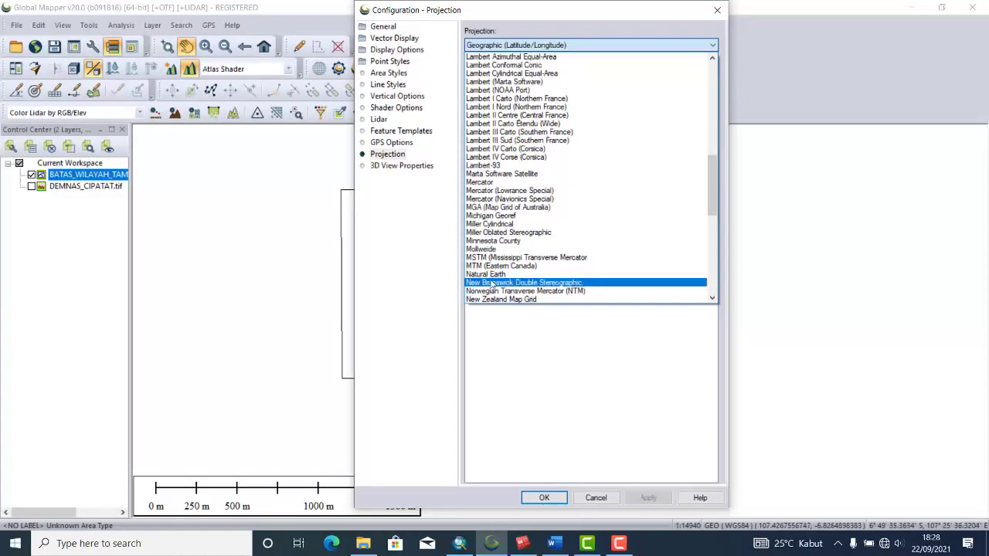
scroll(510, 262, "down", 9)
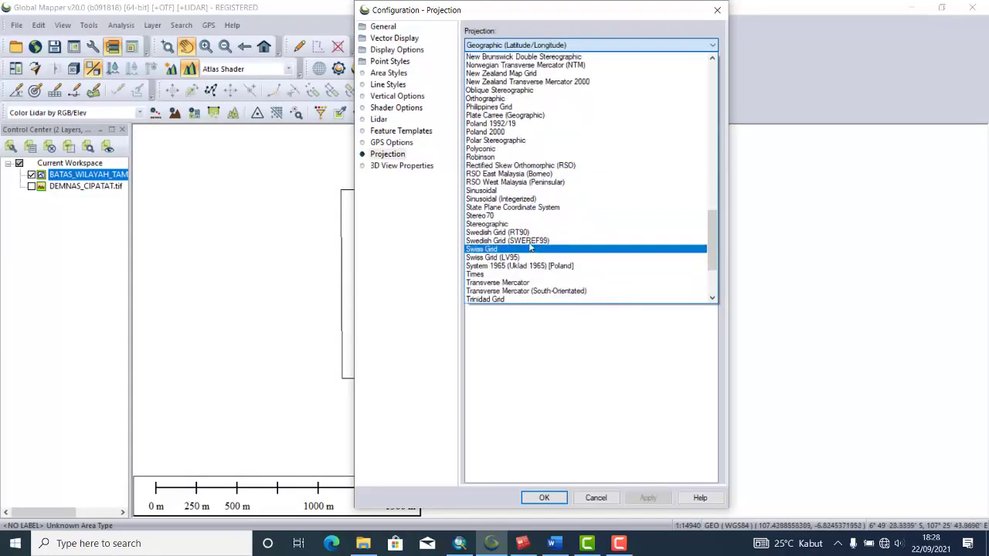
scroll(530, 247, "down", 4)
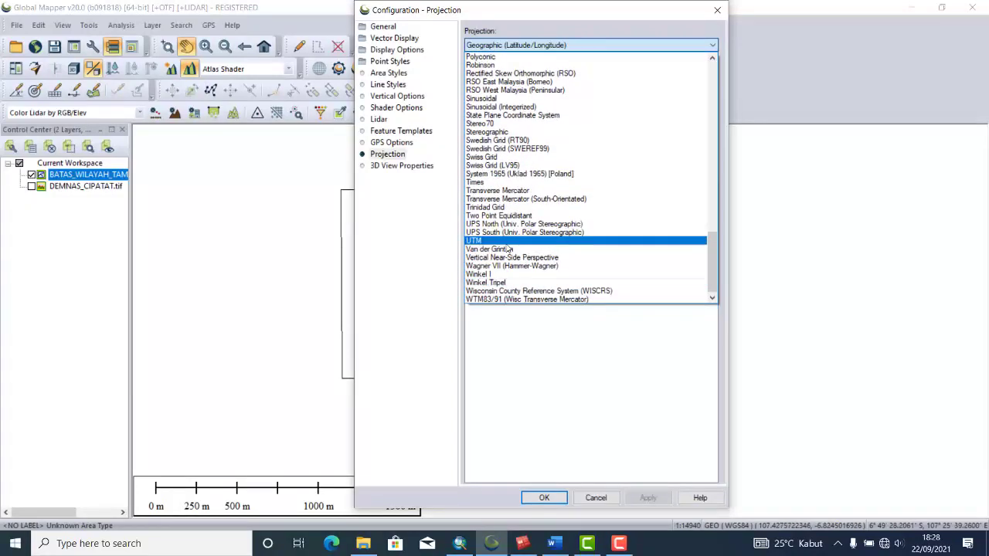
left_click(507, 241)
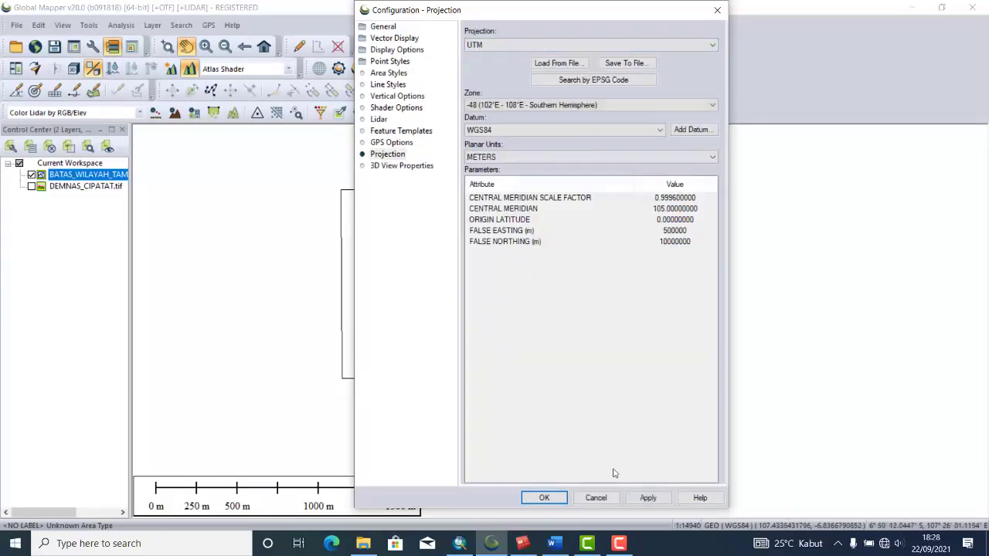
left_click(545, 499)
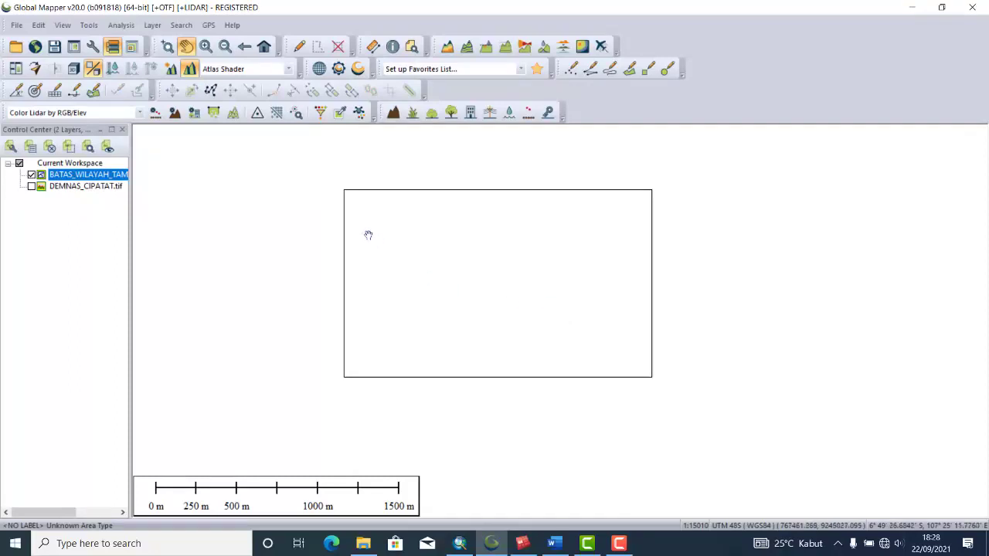
- Open the PETA CORETAN CEPNOV PDF from the LATIHAN SOFTWARE TAMBANG FR BA folder
scroll(367, 219, "up", 1)
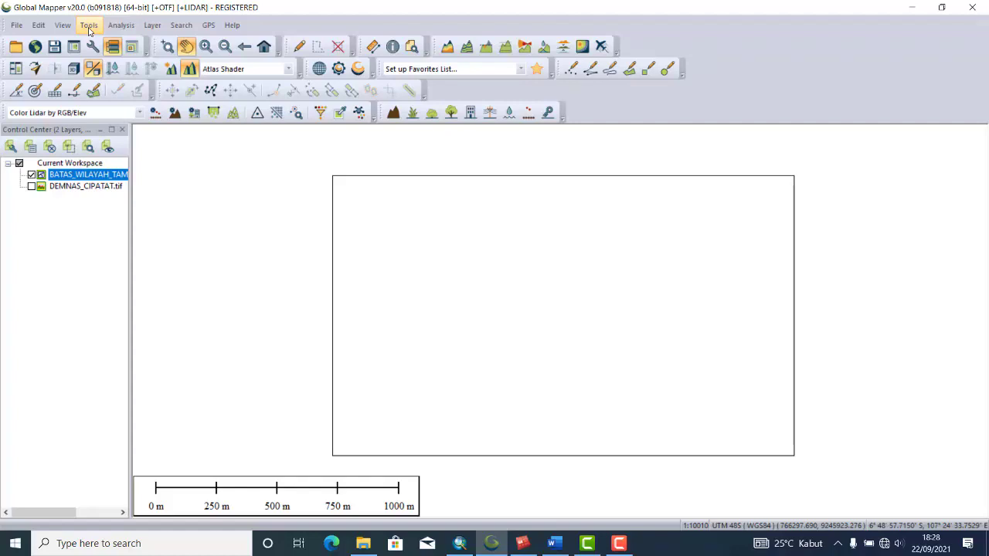
left_click(15, 48)
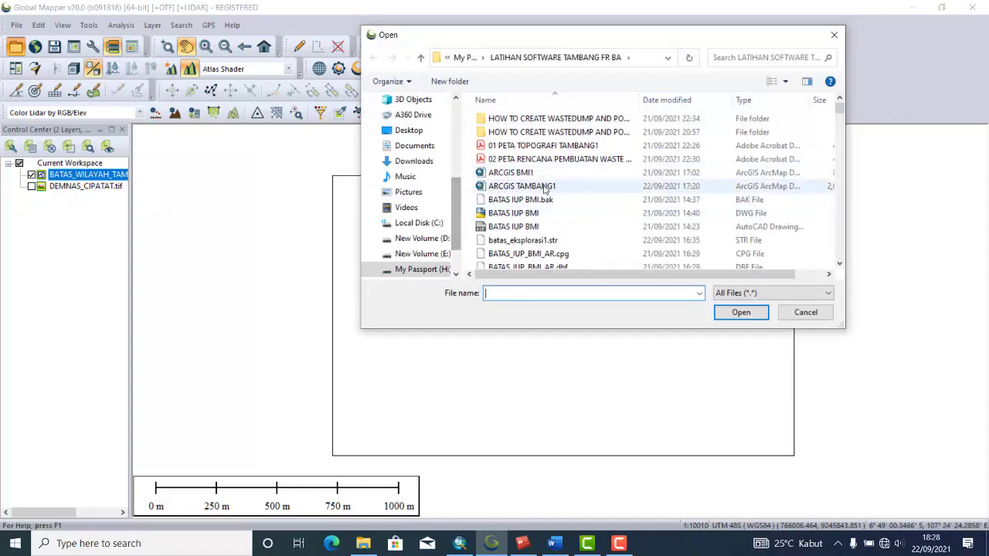
scroll(545, 189, "down", 12)
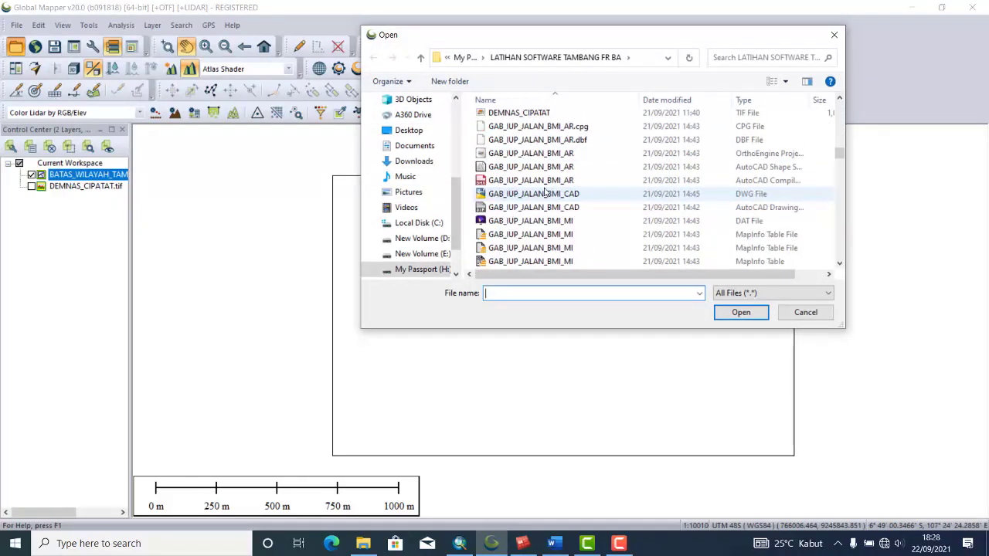
scroll(545, 190, "down", 12)
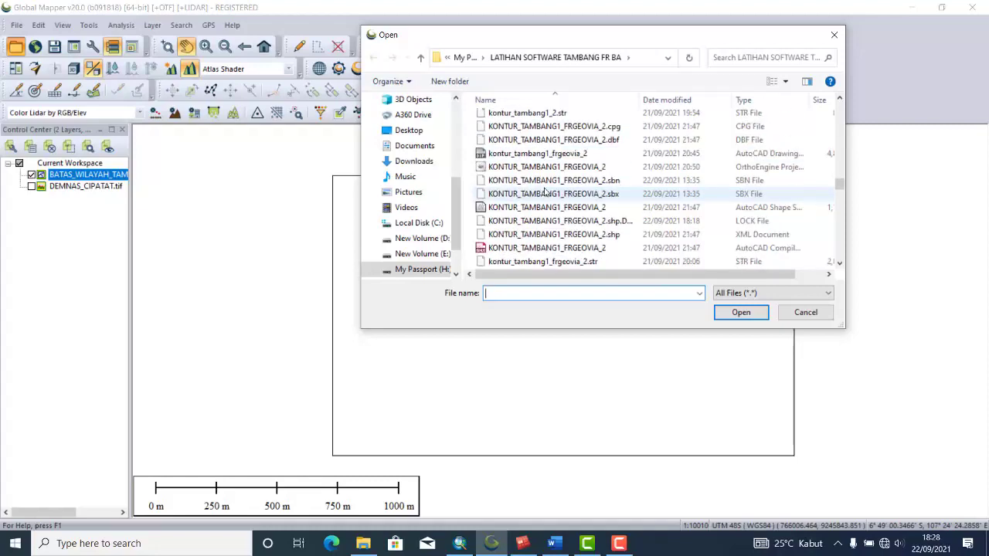
scroll(545, 191, "down", 12)
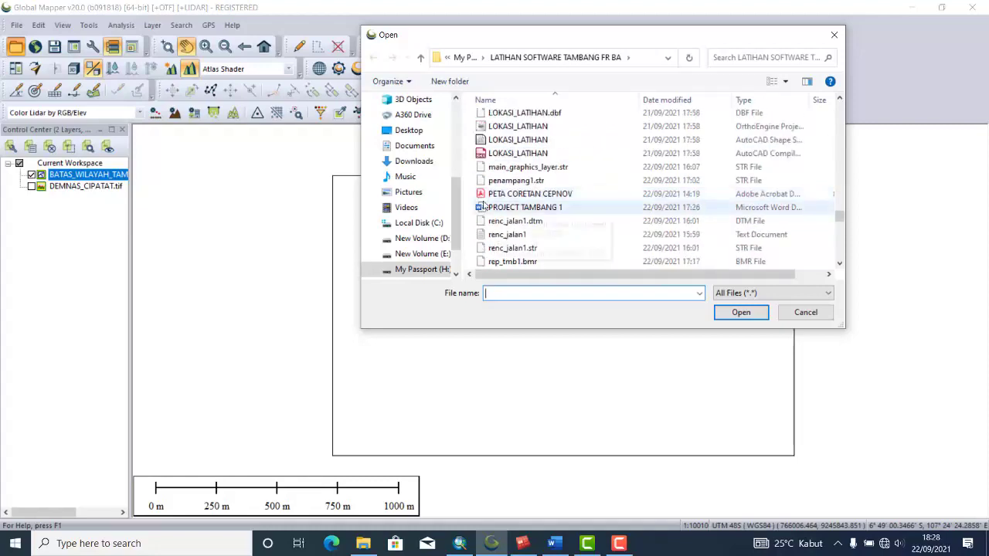
scroll(533, 205, "down", 10)
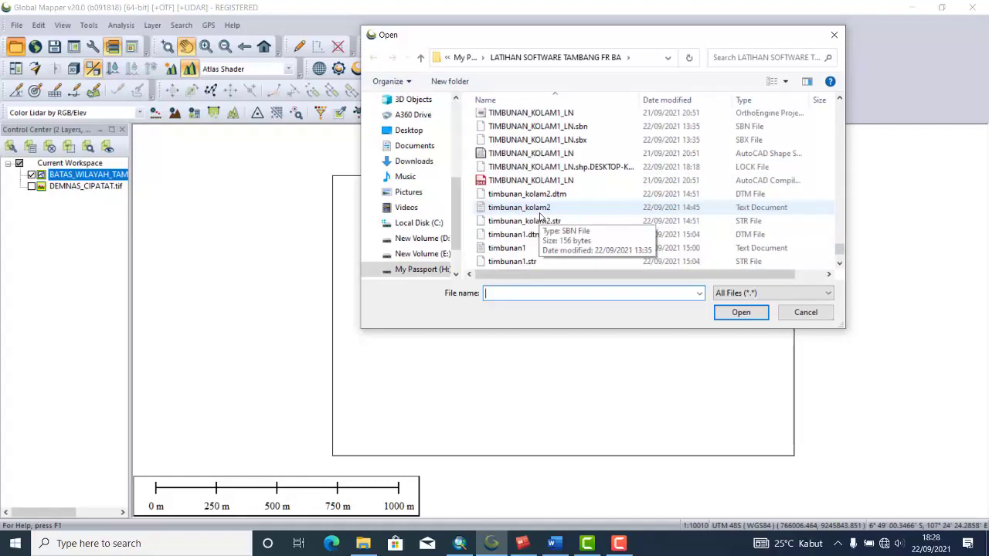
scroll(540, 218, "up", 6)
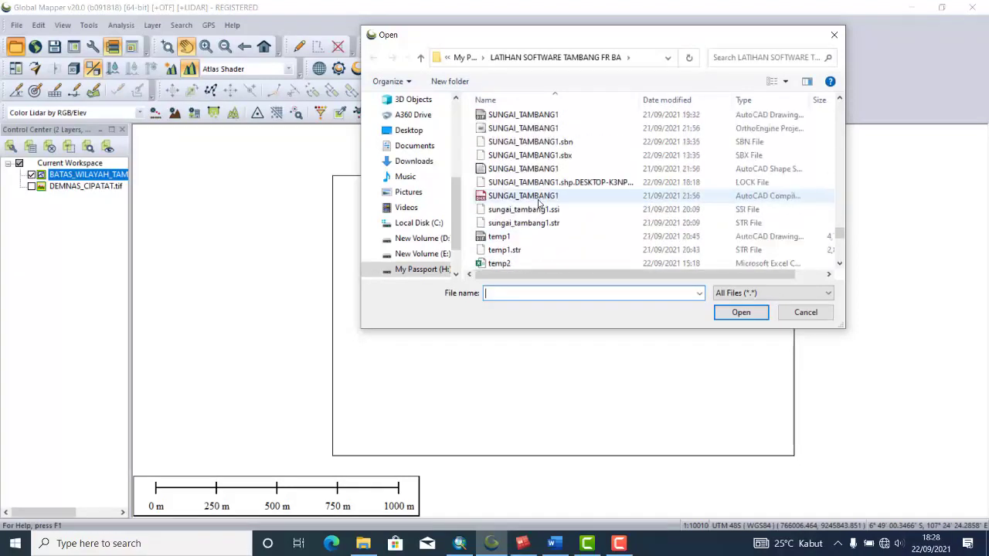
scroll(541, 207, "up", 8)
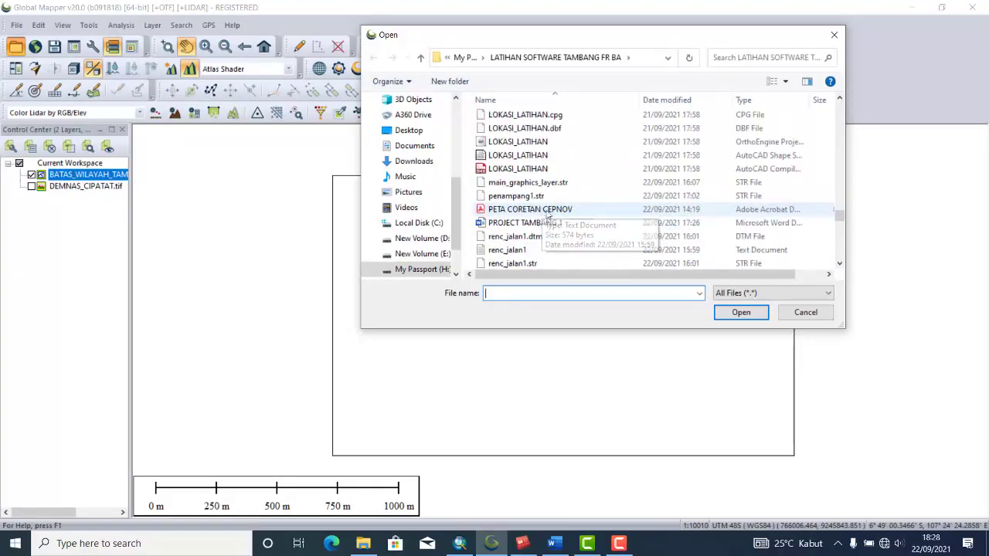
left_click(546, 211)
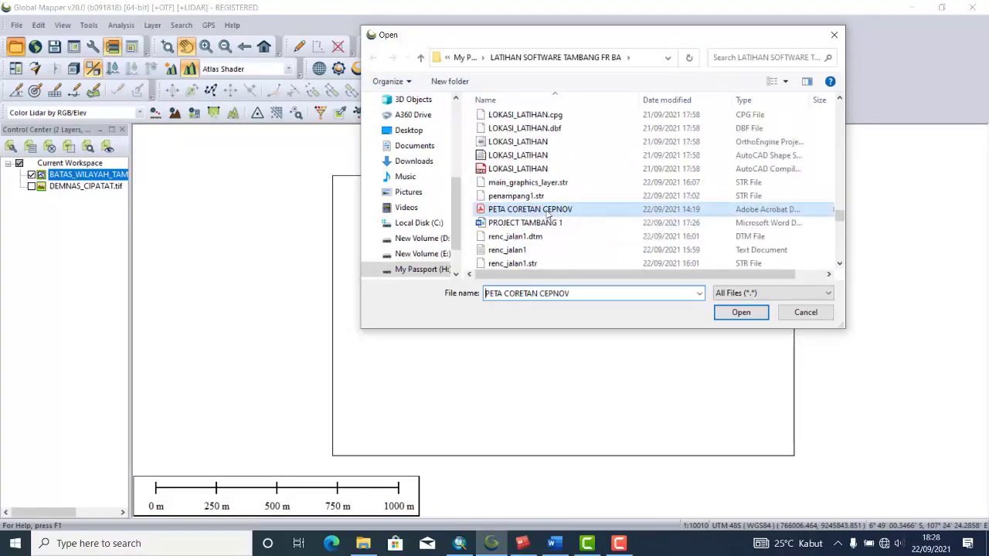
left_click(737, 312)
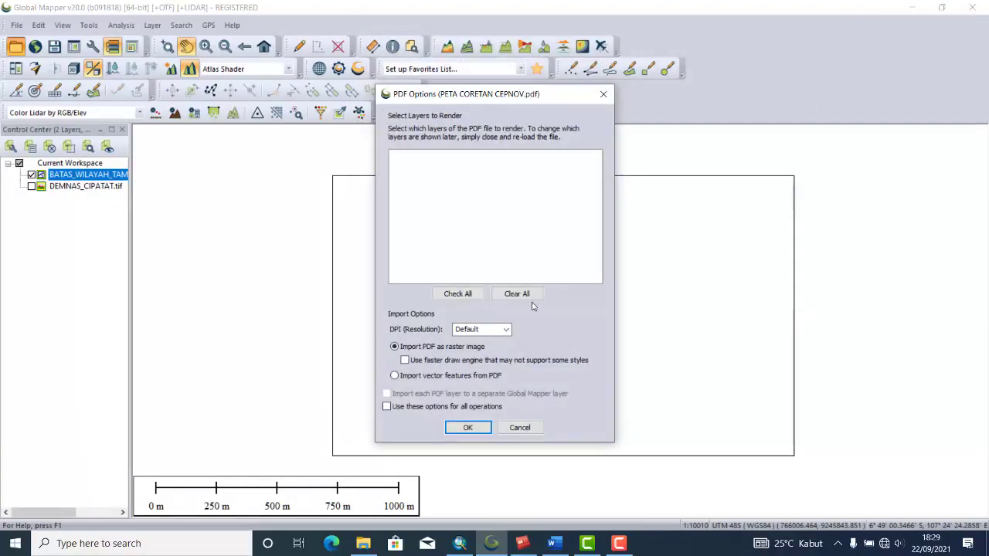
- Import the PDF as a raster image at default resolution and choose to rectify it manually
left_click(468, 429)
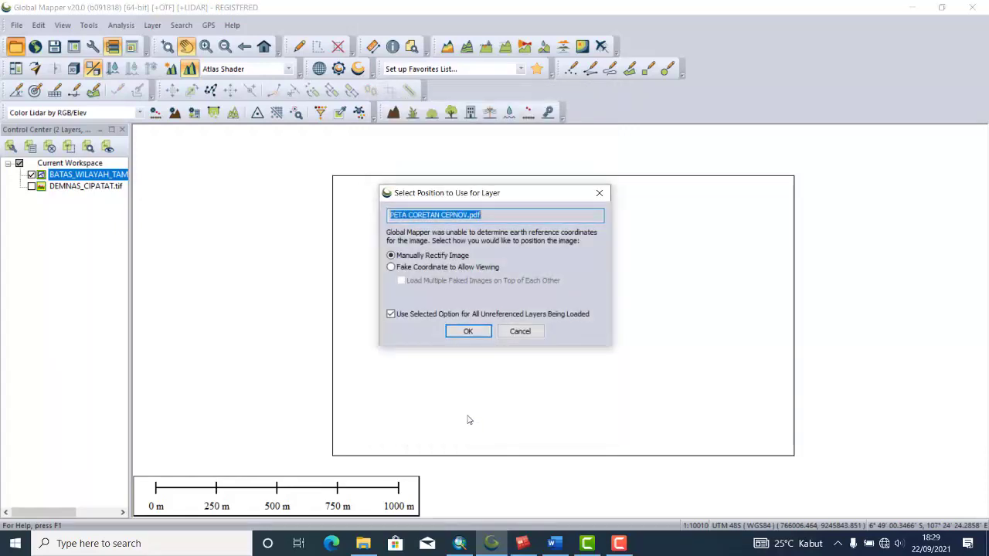
left_click(469, 332)
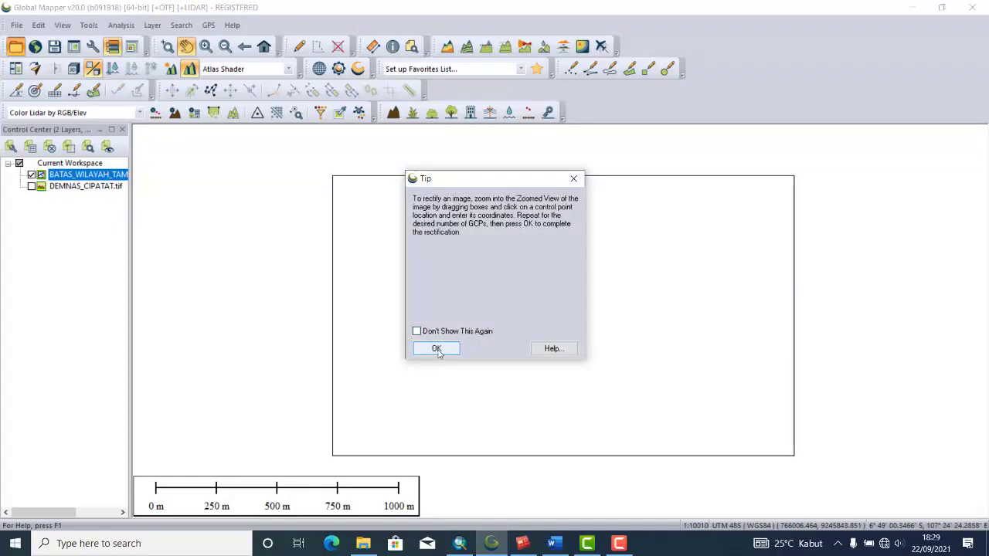
left_click(437, 349)
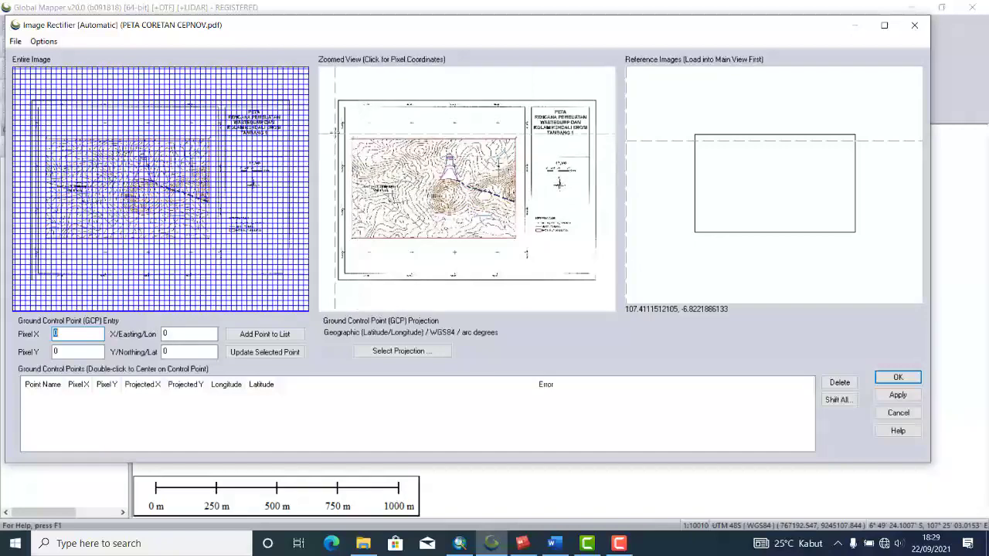
- Add a ground control point linking corner 1 of the plan to the northwest corner of the reference boundary, keeping the default point name
scroll(359, 143, "up", 5)
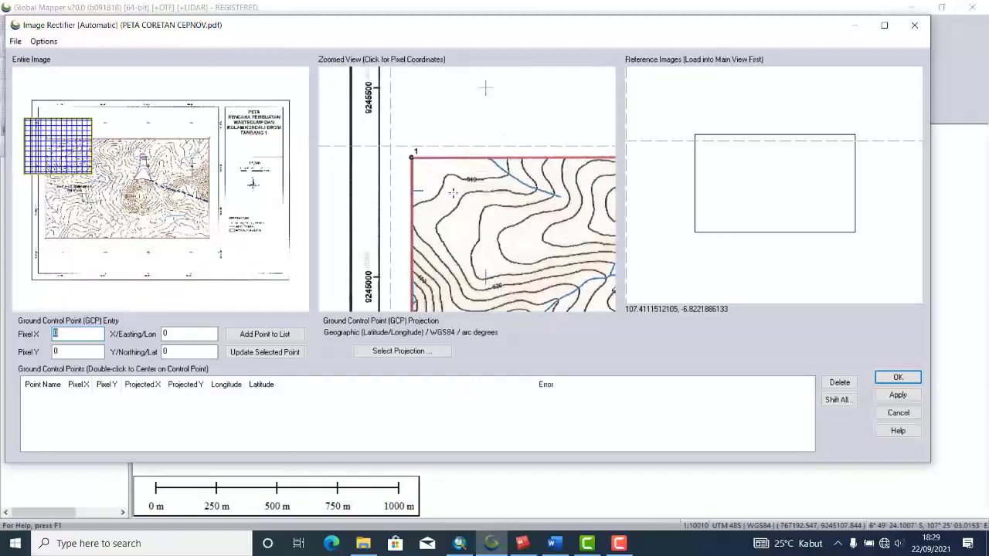
scroll(453, 193, "up", 3)
scroll(379, 165, "down", 2)
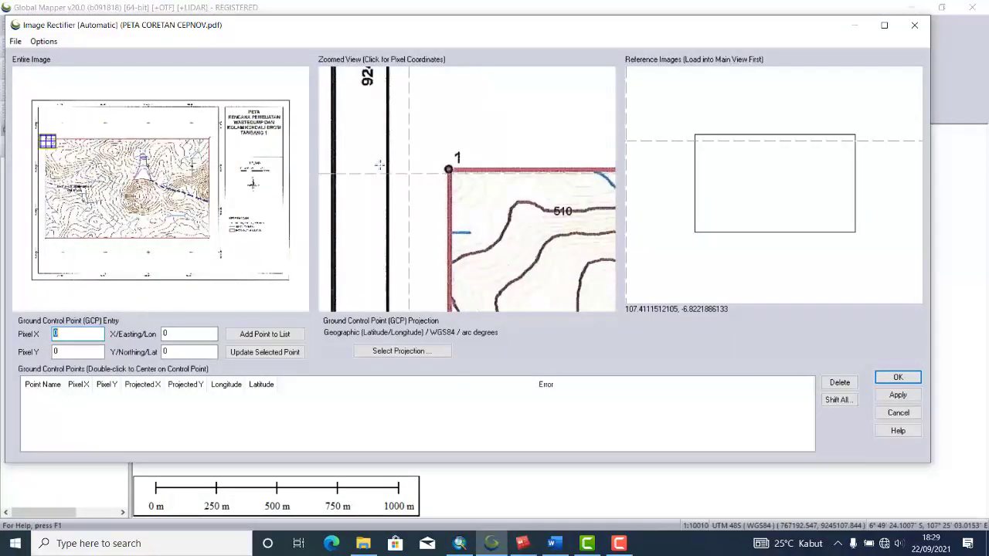
scroll(379, 164, "down", 3)
scroll(498, 226, "up", 2)
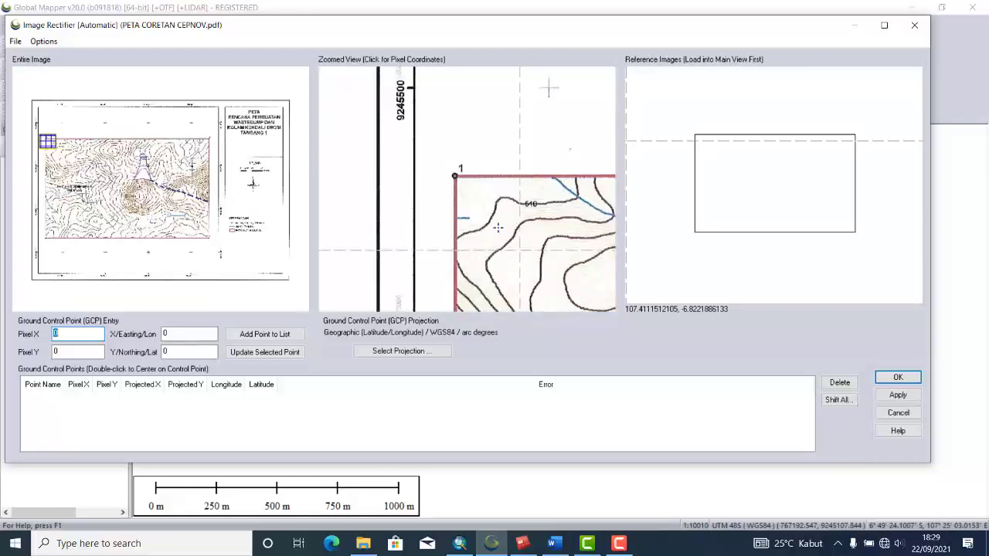
scroll(434, 179, "down", 2)
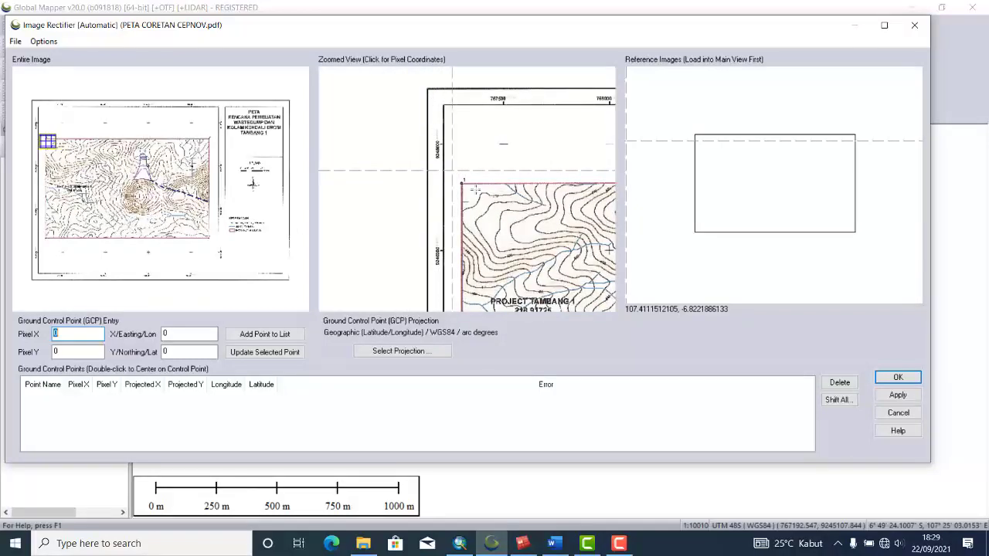
scroll(510, 203, "up", 3)
scroll(397, 186, "up", 3)
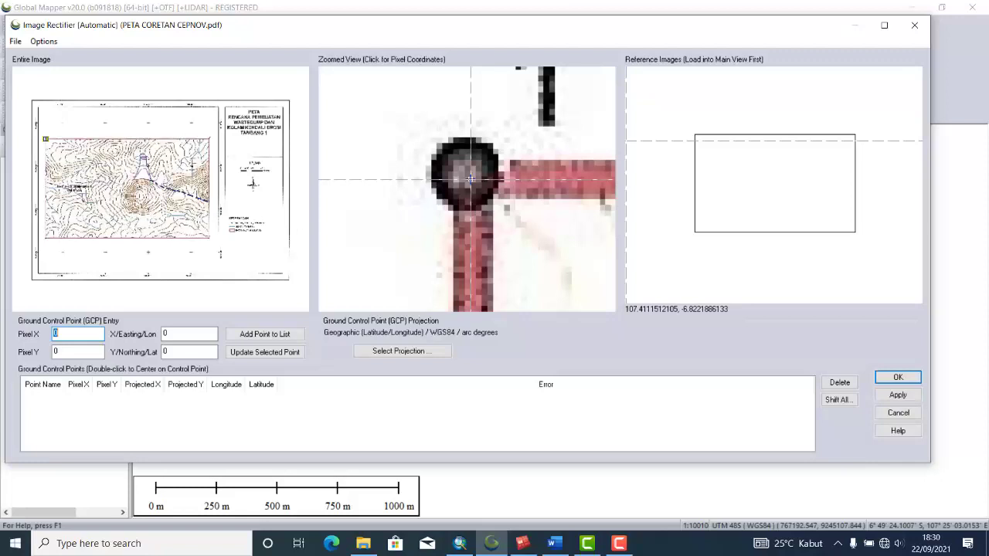
left_click(470, 180)
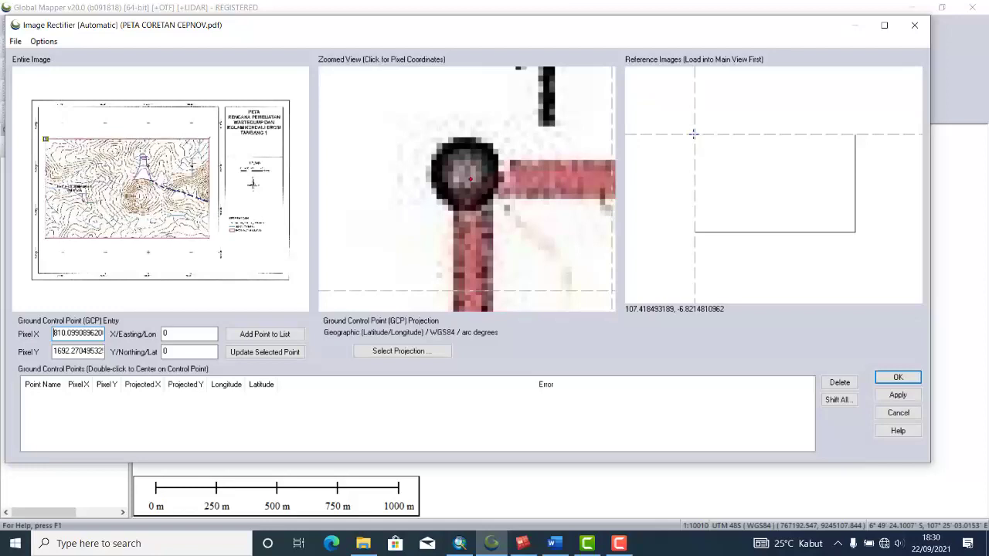
left_click(694, 134)
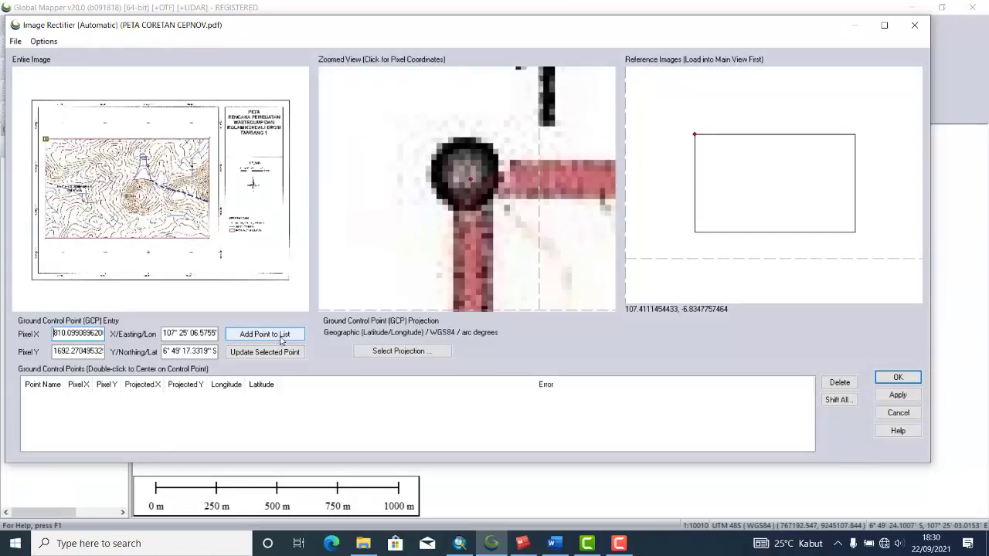
left_click(264, 333)
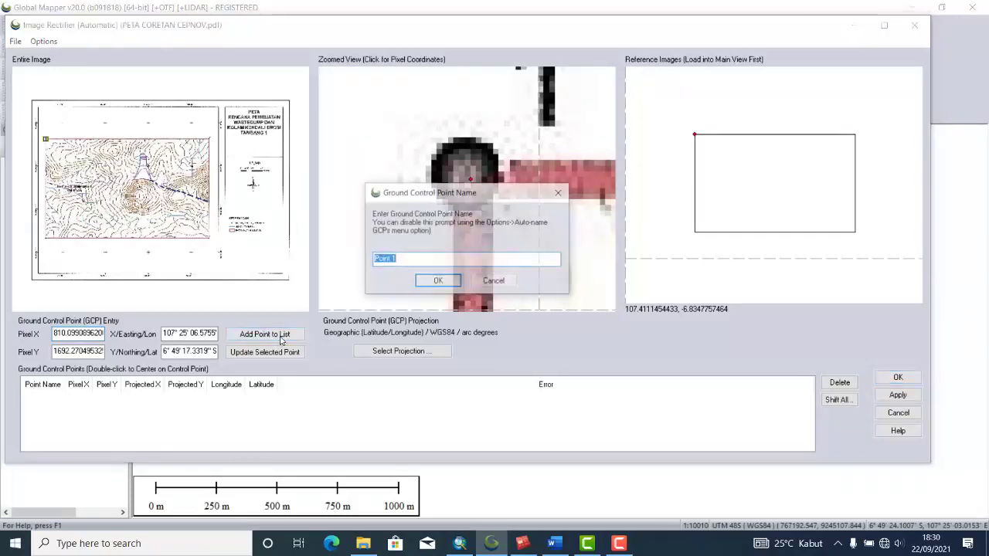
left_click(454, 282)
- Add a ground control point linking corner 2 of the plan to the northeast corner of the reference boundary, keeping the default name
scroll(398, 167, "down", 6)
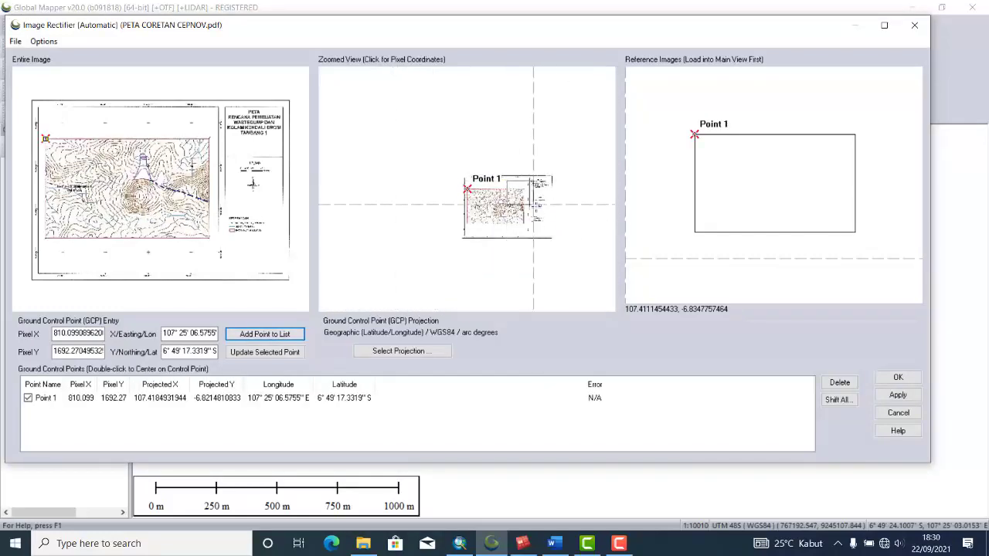
scroll(524, 189, "up", 6)
scroll(456, 139, "up", 3)
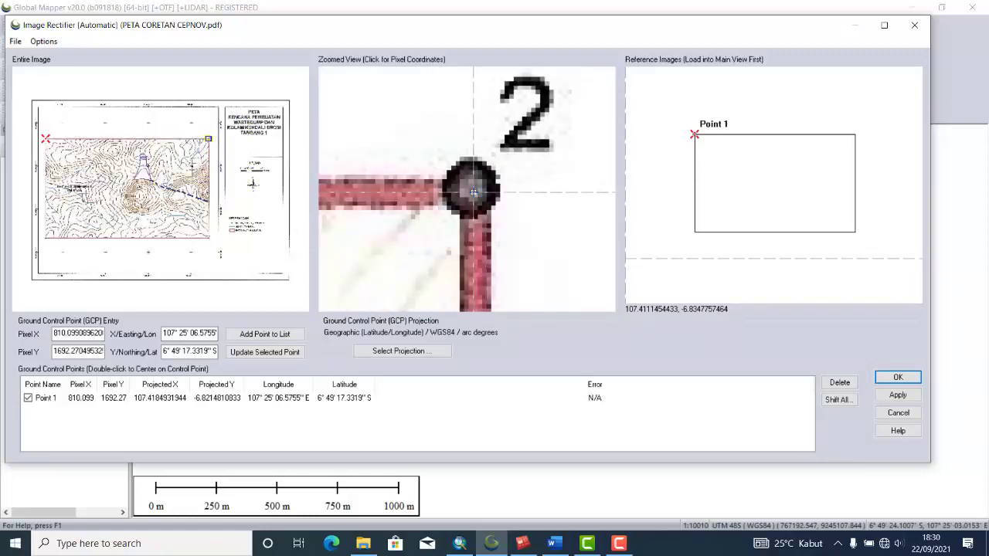
left_click(474, 192)
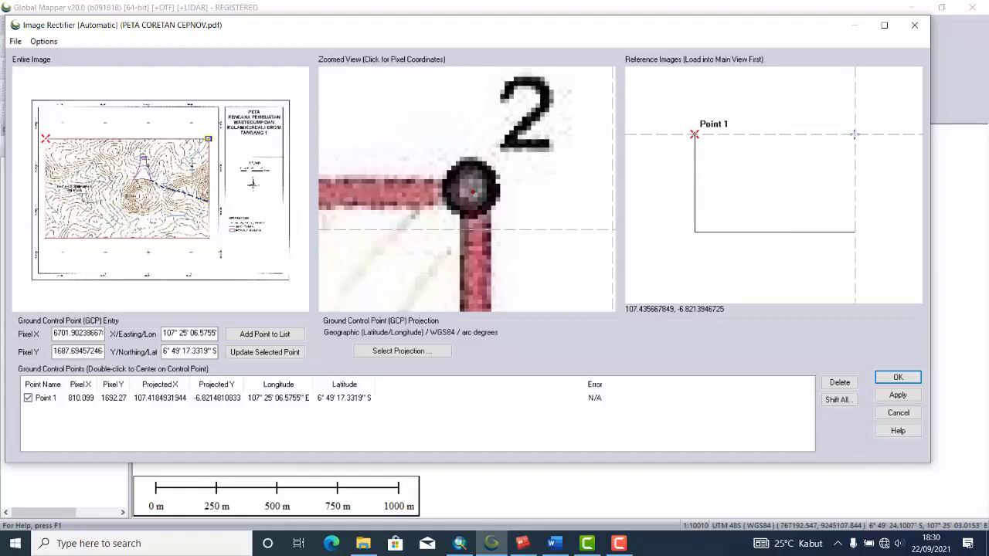
left_click(269, 341)
left_click(503, 281)
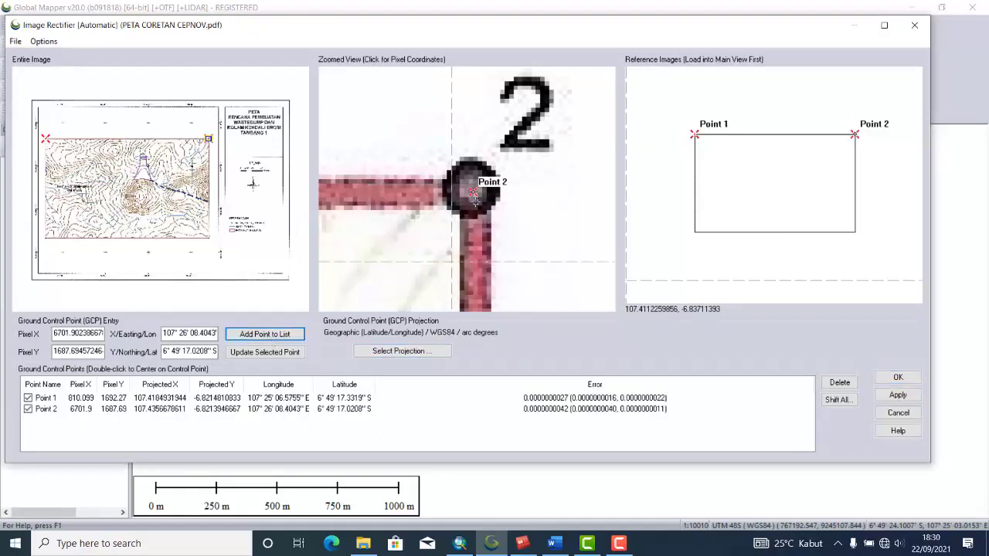
- Add a ground control point linking corner 3 of the plan to the southeast corner of the reference boundary, keeping the default name
scroll(480, 143, "down", 3)
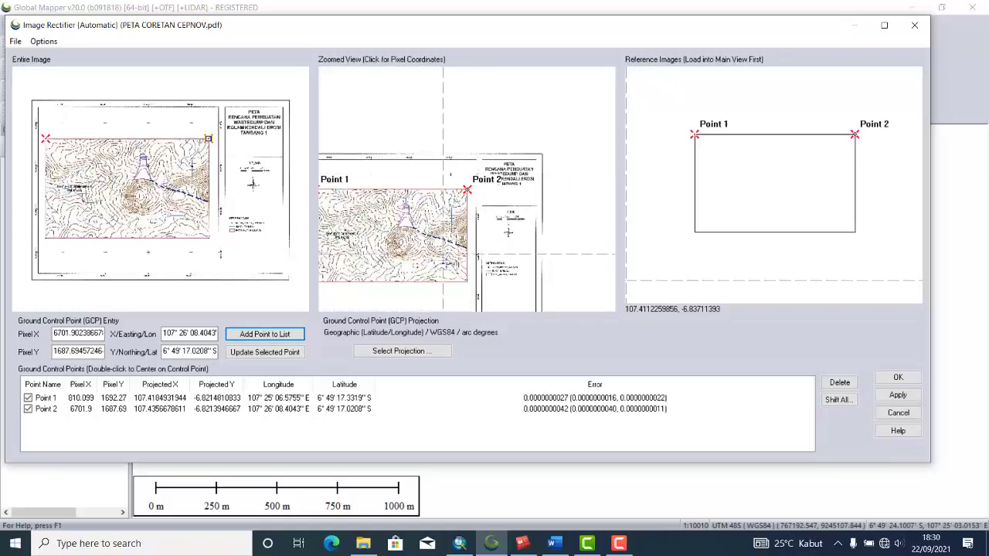
scroll(467, 281, "up", 3)
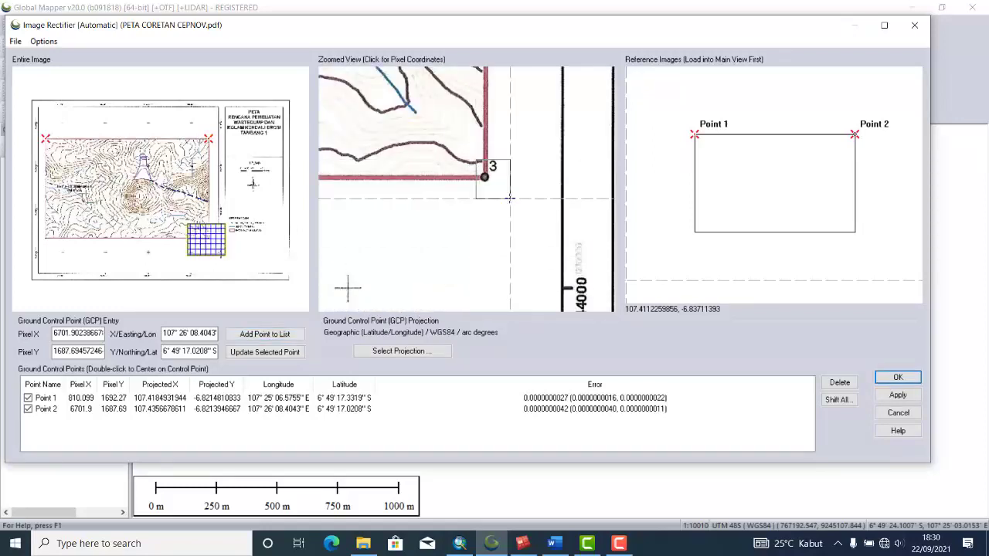
scroll(413, 190, "up", 2)
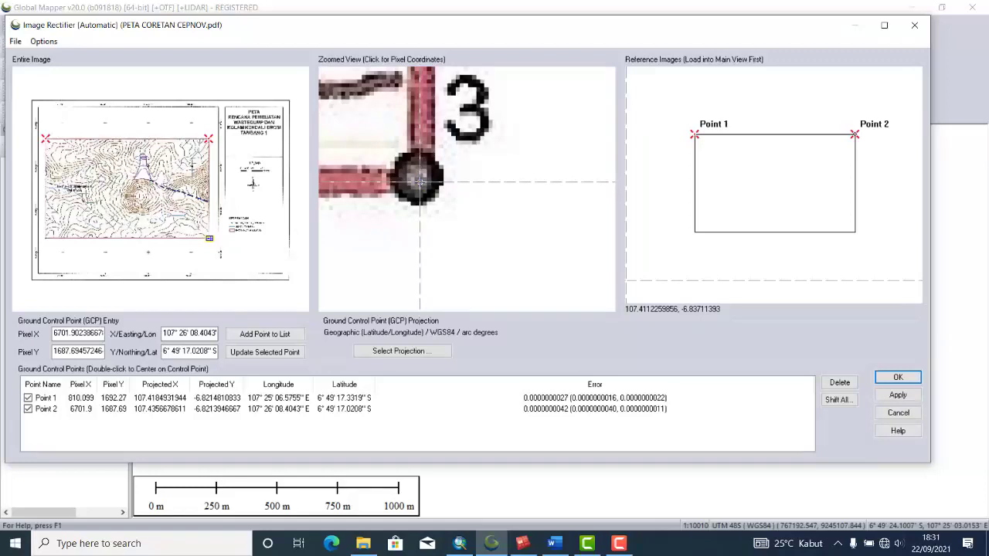
left_click(855, 232)
left_click(264, 334)
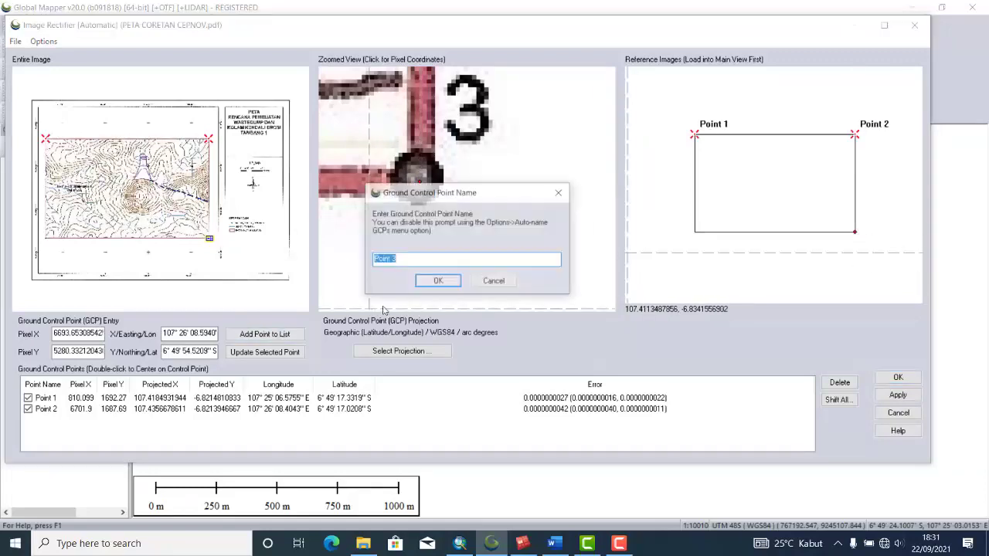
left_click(437, 281)
- Add a ground control point linking corner 4 of the plan to the southwest corner of the reference boundary, keeping the default name
scroll(546, 238, "down", 5)
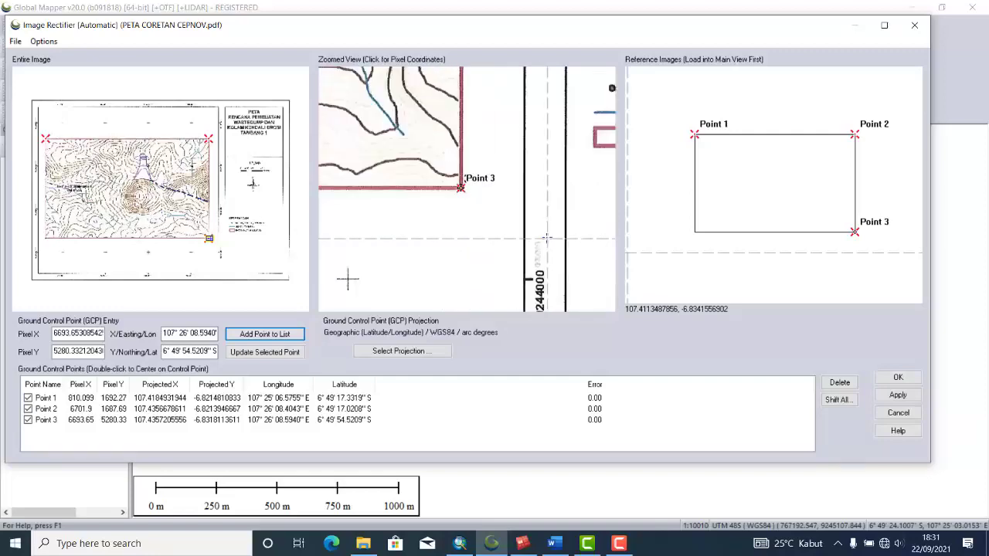
scroll(428, 210, "down", 2)
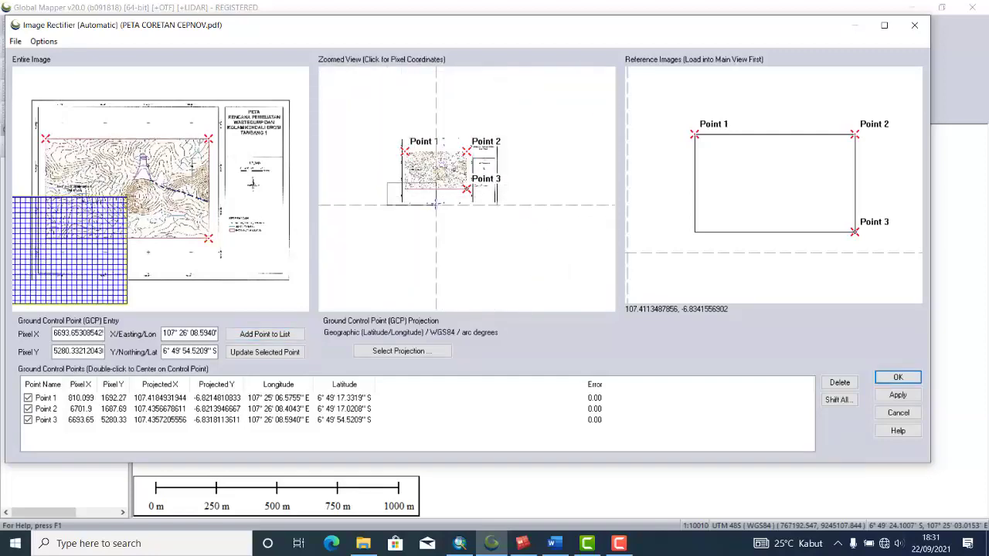
scroll(445, 173, "up", 6)
scroll(463, 174, "up", 3)
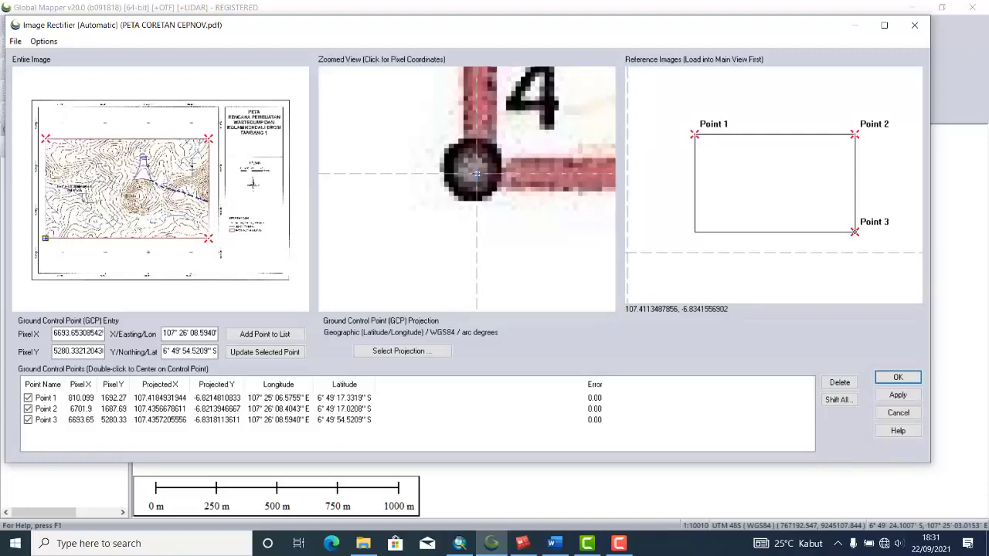
left_click(692, 234)
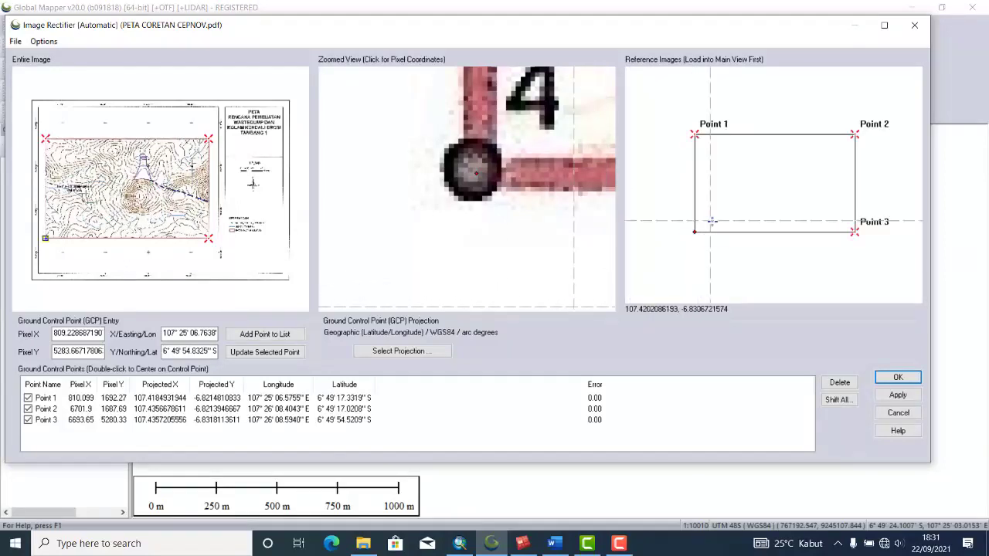
left_click(264, 333)
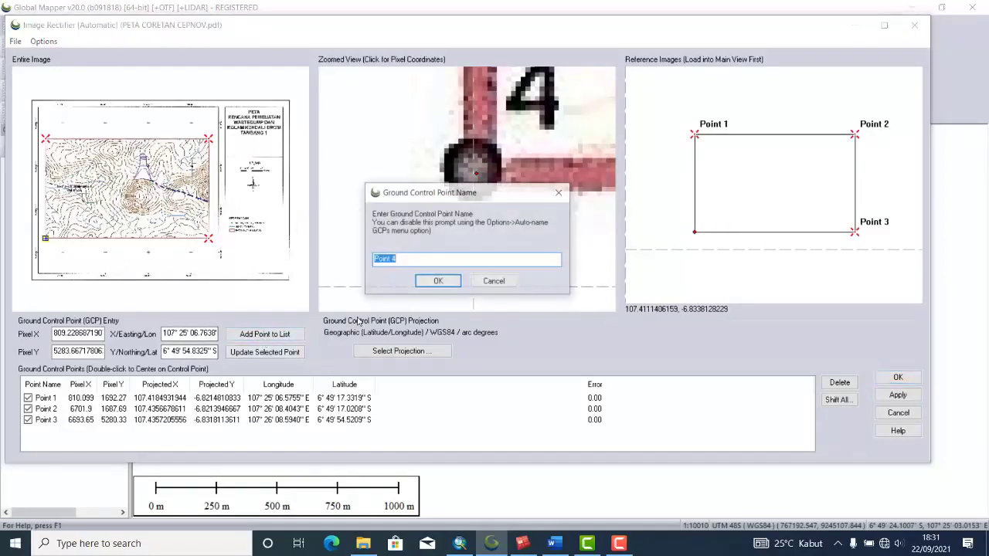
left_click(438, 280)
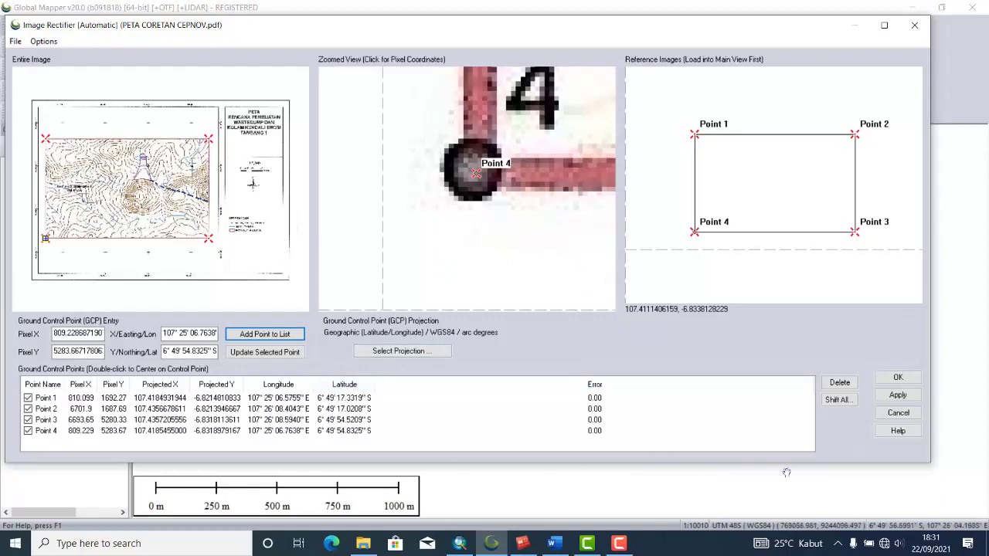
- Accept the rectification with the four control points and load the georeferenced PDF into the map
left_click(898, 378)
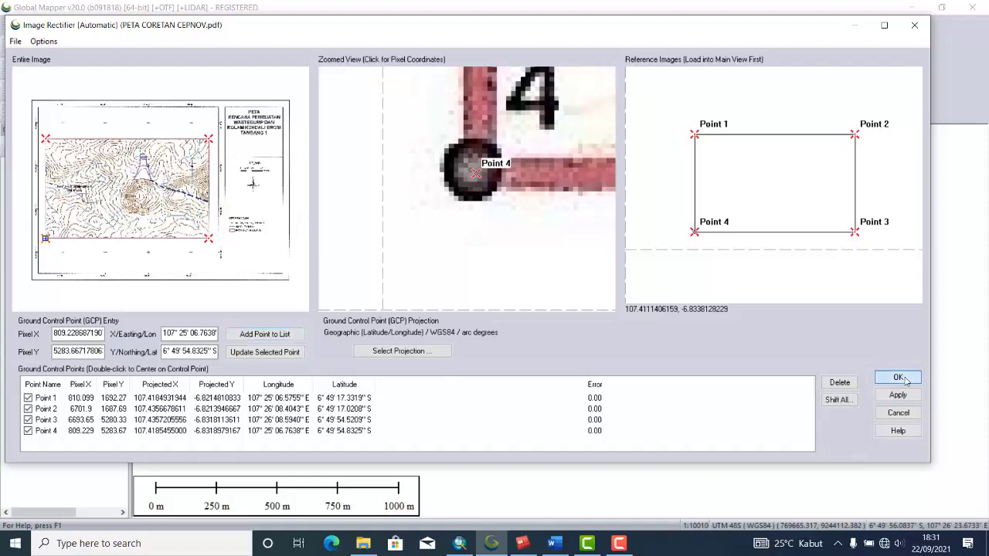
left_click(411, 323)
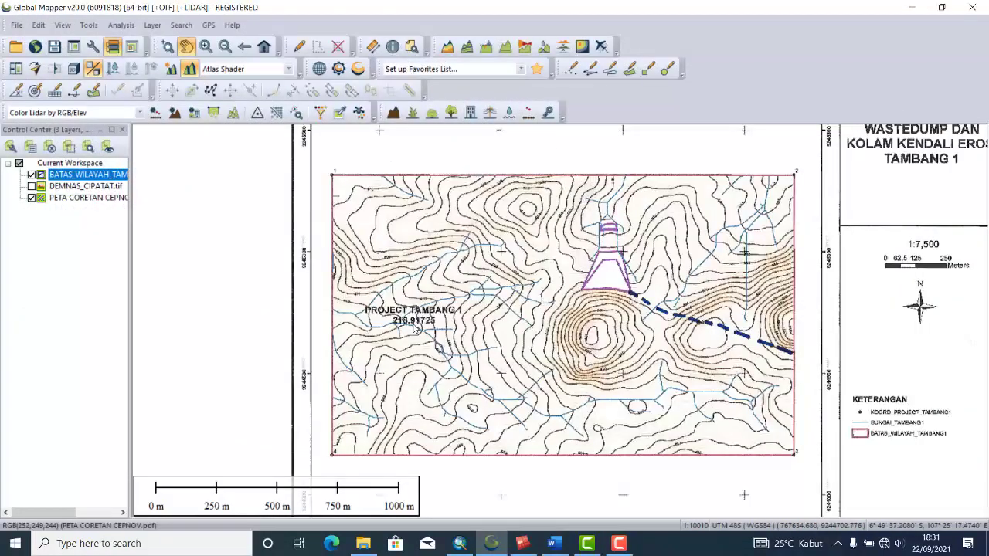
scroll(299, 260, "down", 2)
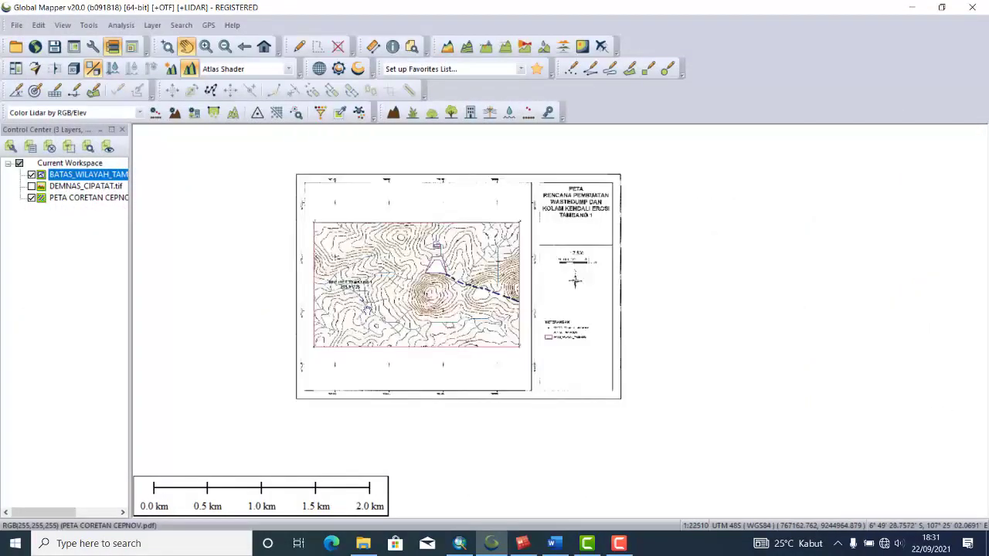
scroll(299, 260, "up", 1)
scroll(224, 194, "up", 1)
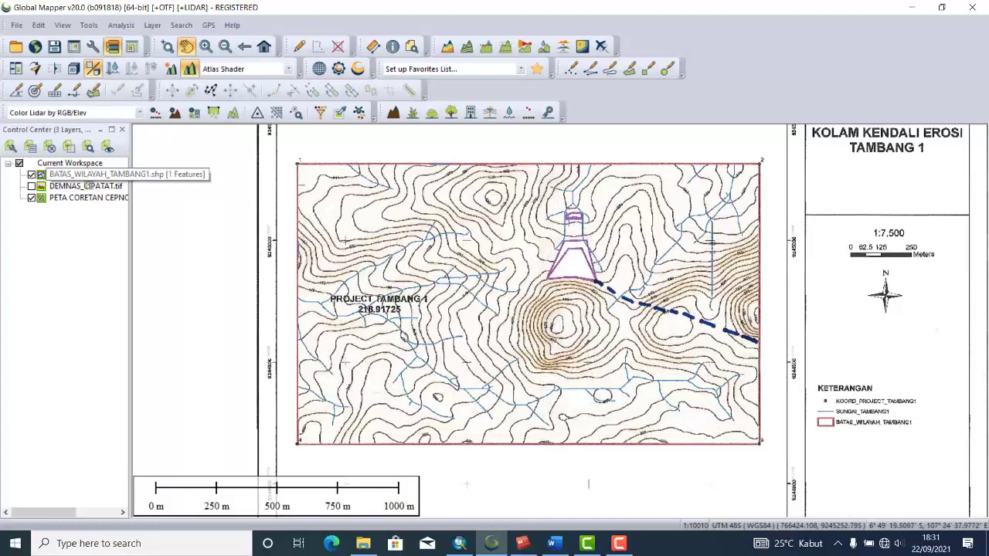
- Move the BATAS_WILAYAH_TAMBANG1 layer below PETA CORETAN CEPNOV in the layer list, and toggle its visibility to compare the outlines at corner 1
left_click_drag(84, 180, 85, 218)
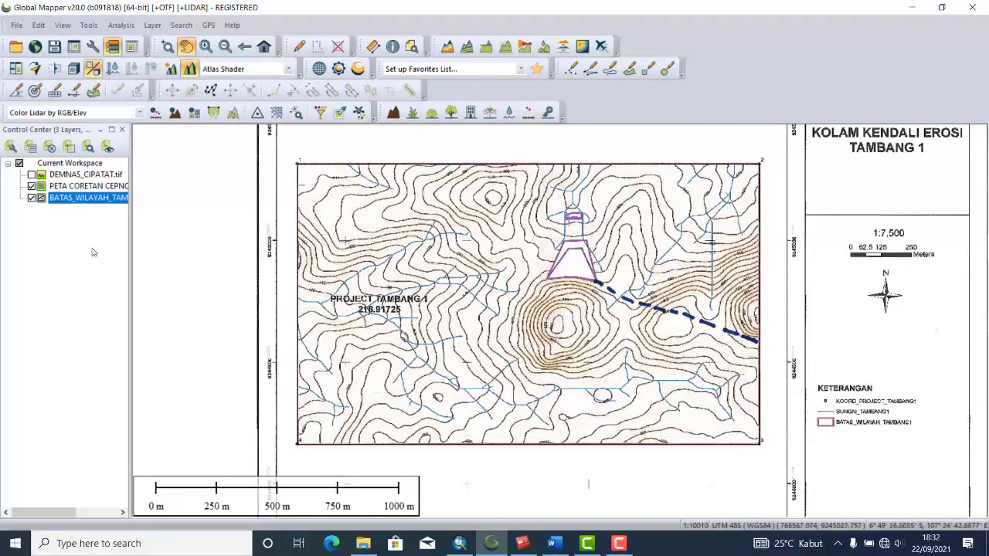
left_click(31, 199)
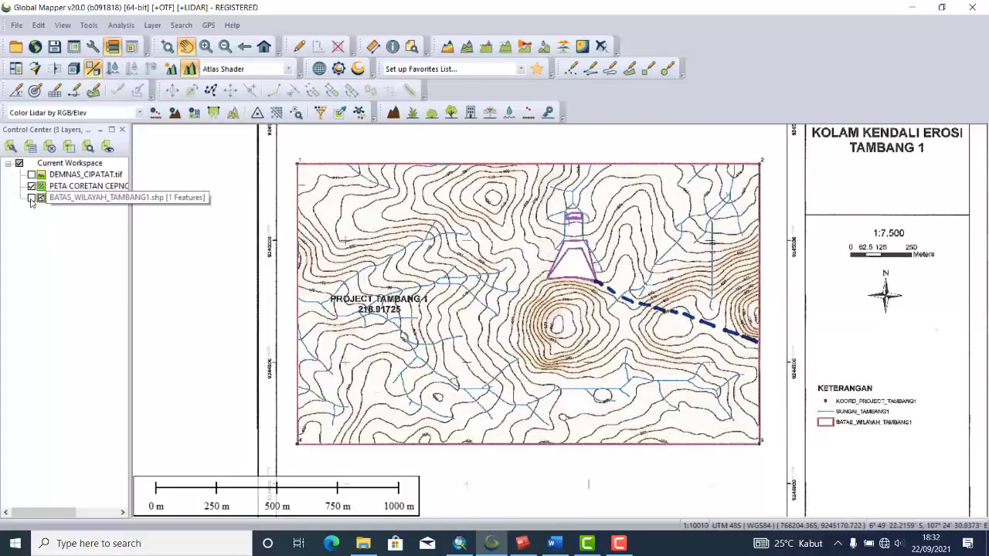
left_click(31, 199)
scroll(335, 160, "up", 3)
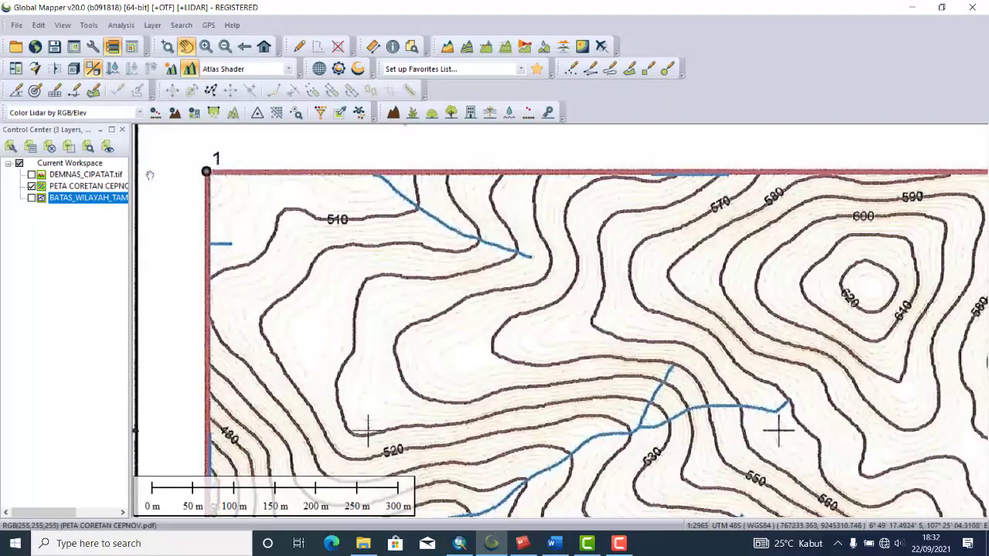
scroll(173, 170, "up", 2)
scroll(173, 170, "up", 2)
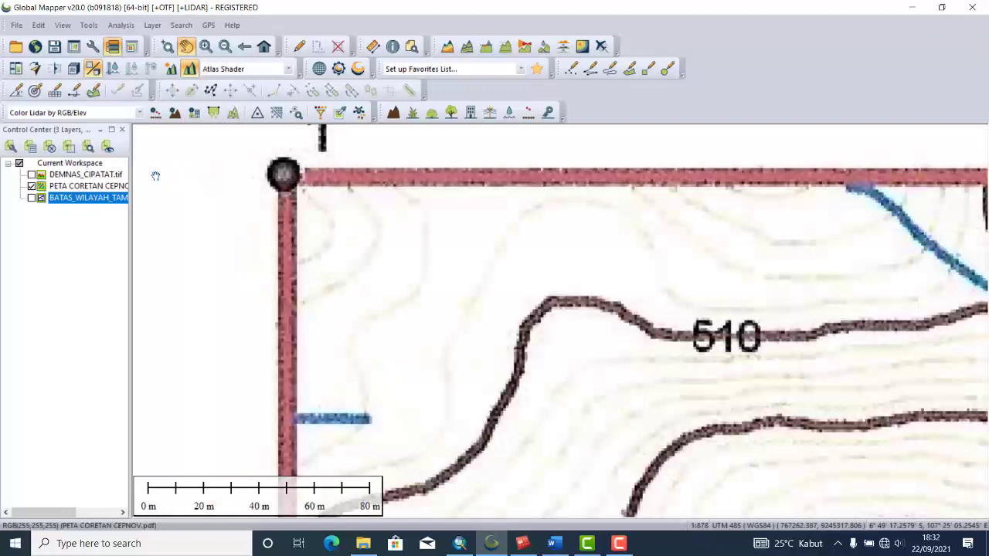
left_click(30, 198)
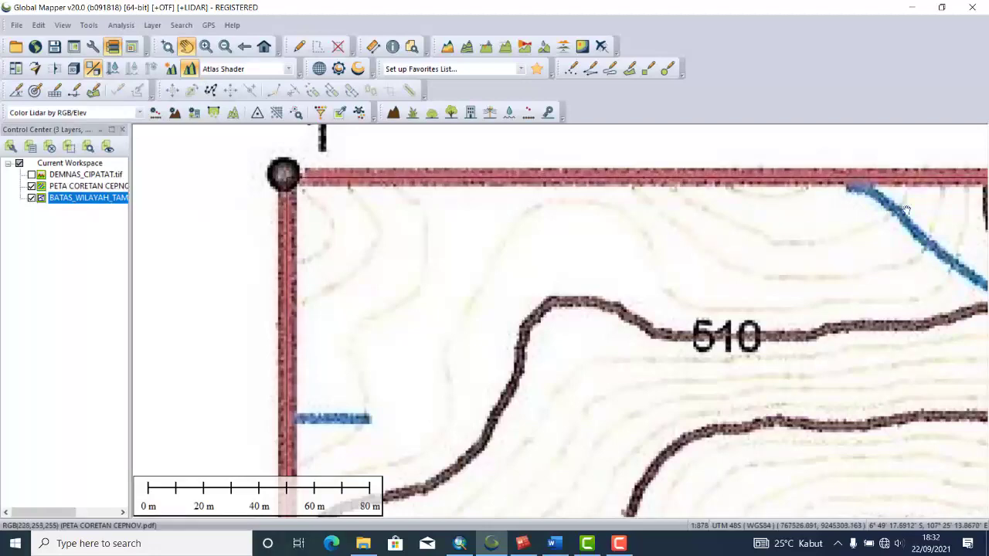
- Examine how the plan's northern border aligns with the reference boundary from corner 1 to corner 2
left_click_drag(907, 210, 416, 279)
left_click_drag(817, 246, 408, 224)
left_click_drag(799, 260, 316, 258)
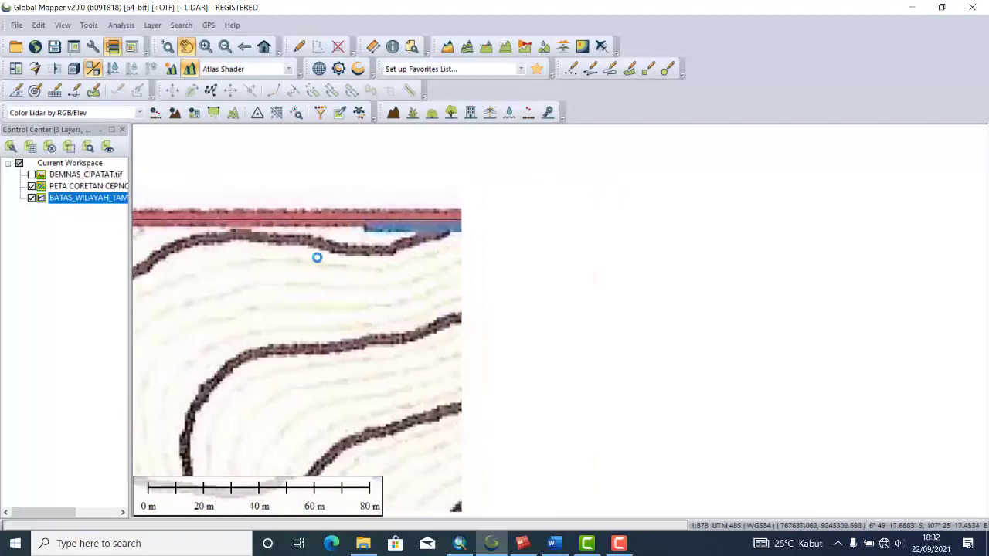
left_click_drag(574, 268, 307, 271)
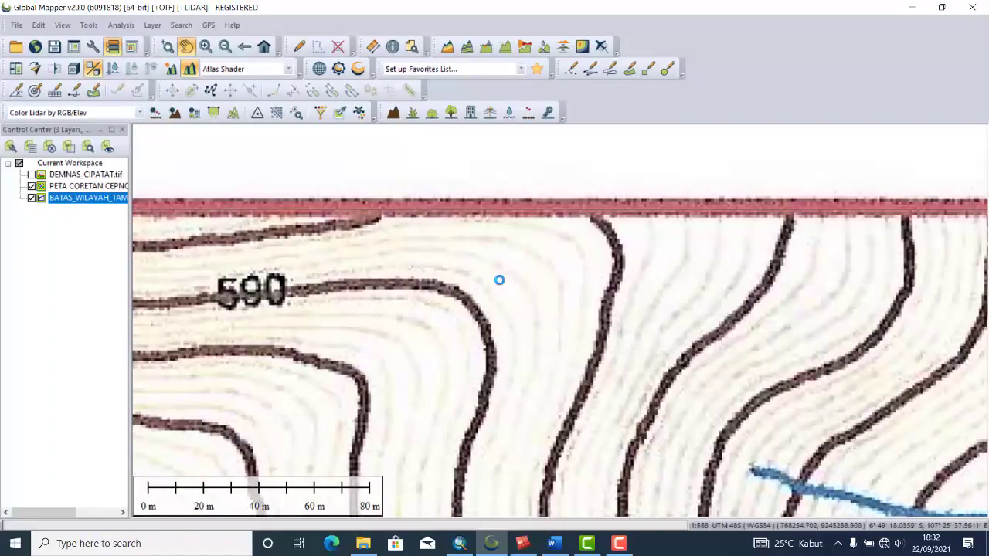
scroll(499, 279, "up", 2)
scroll(499, 280, "down", 3)
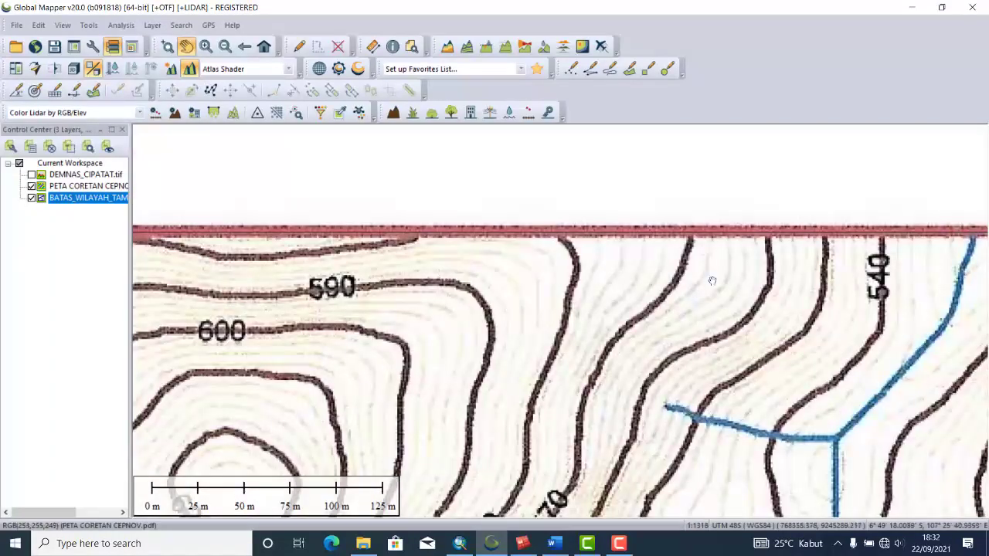
left_click_drag(777, 287, 353, 290)
left_click_drag(742, 288, 419, 296)
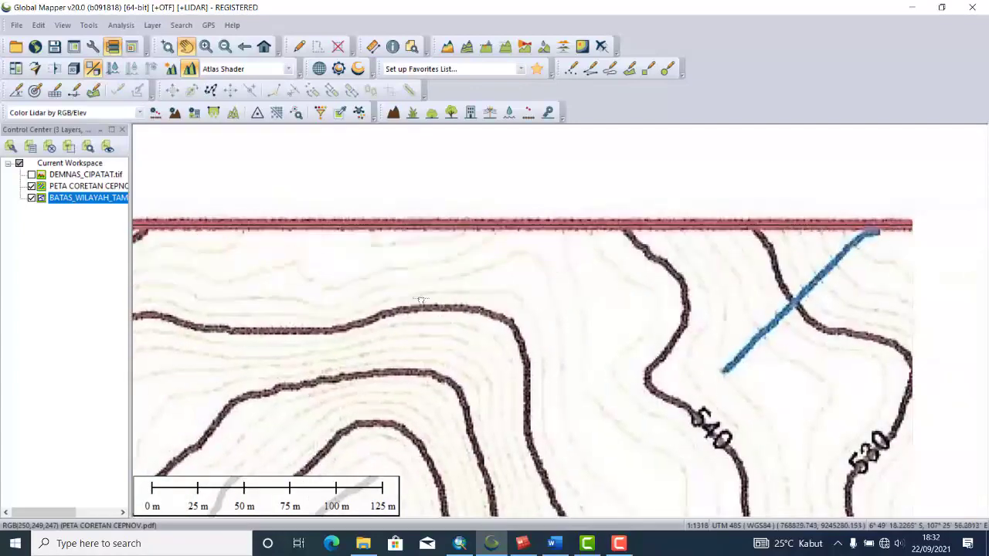
left_click_drag(981, 293, 425, 266)
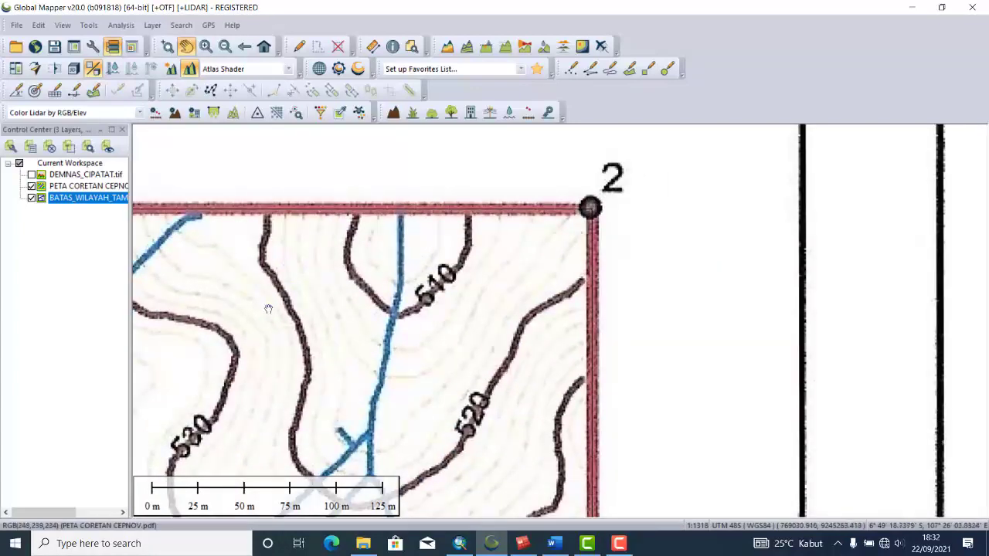
left_click_drag(268, 307, 460, 288)
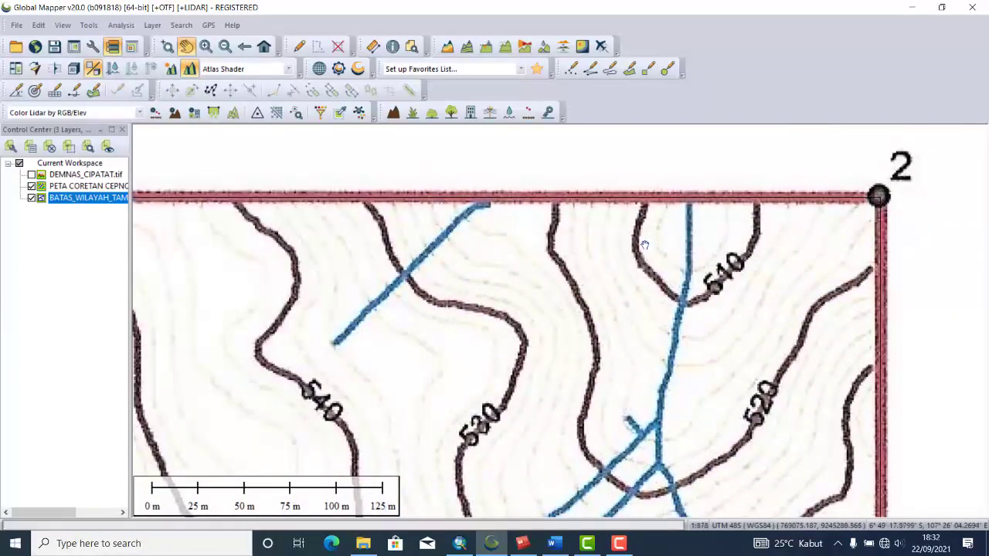
scroll(645, 246, "up", 1)
scroll(649, 244, "down", 2)
left_click_drag(370, 278, 651, 245)
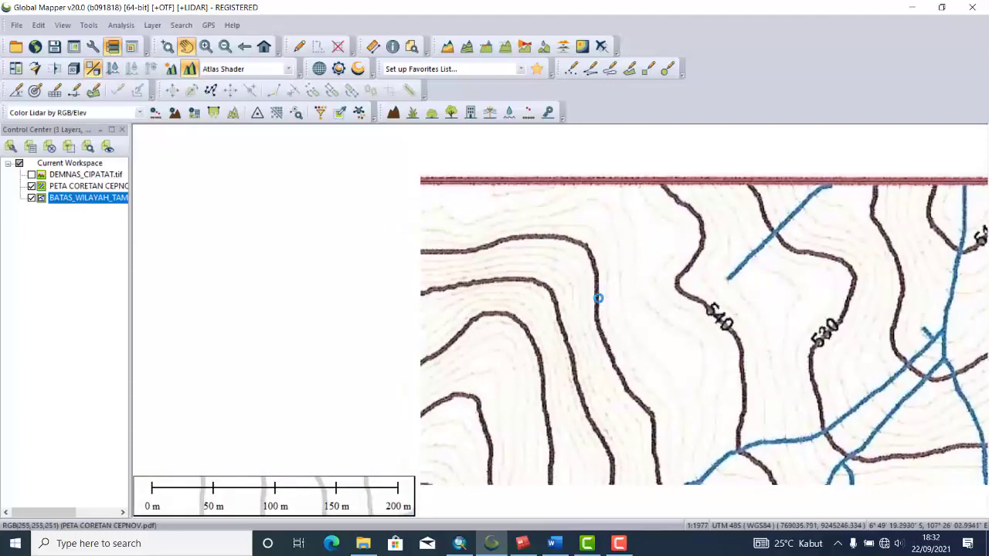
- Review the display projection's zone, datum and planar units in the configuration without changing them
left_click(89, 25)
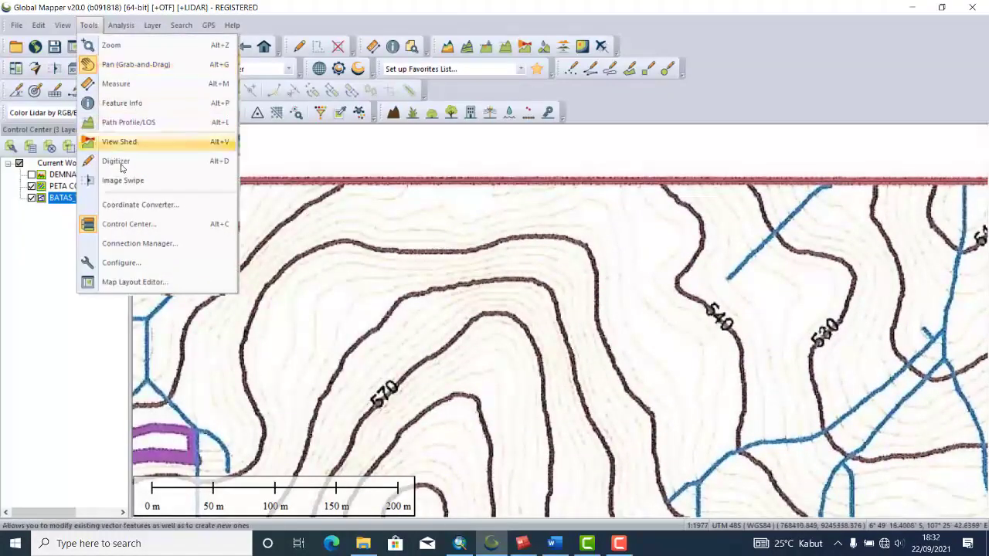
left_click(157, 265)
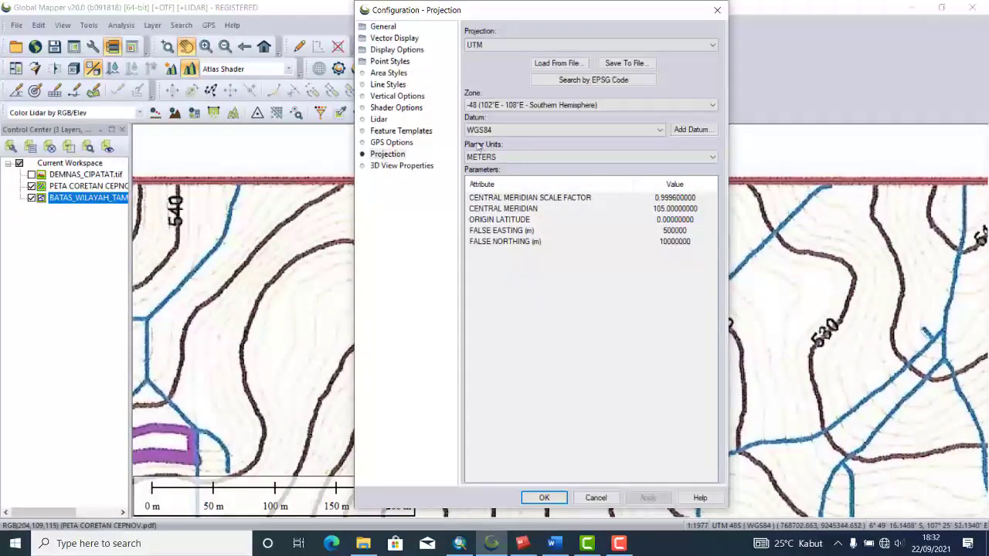
left_click(542, 499)
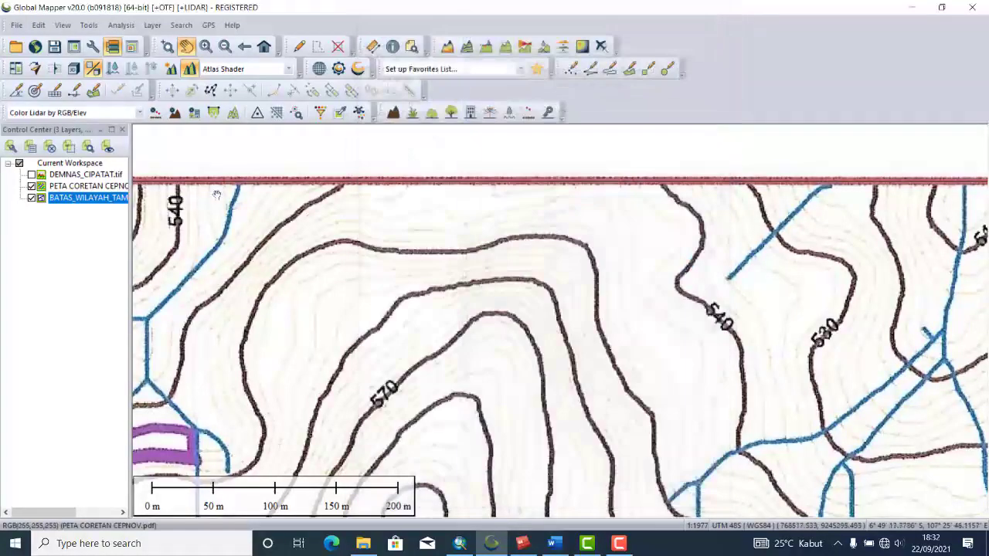
- Hide the BATAS_WILAYAH_TAMBANG1 layer and view the full extent of the georeferenced plan
left_click(31, 198)
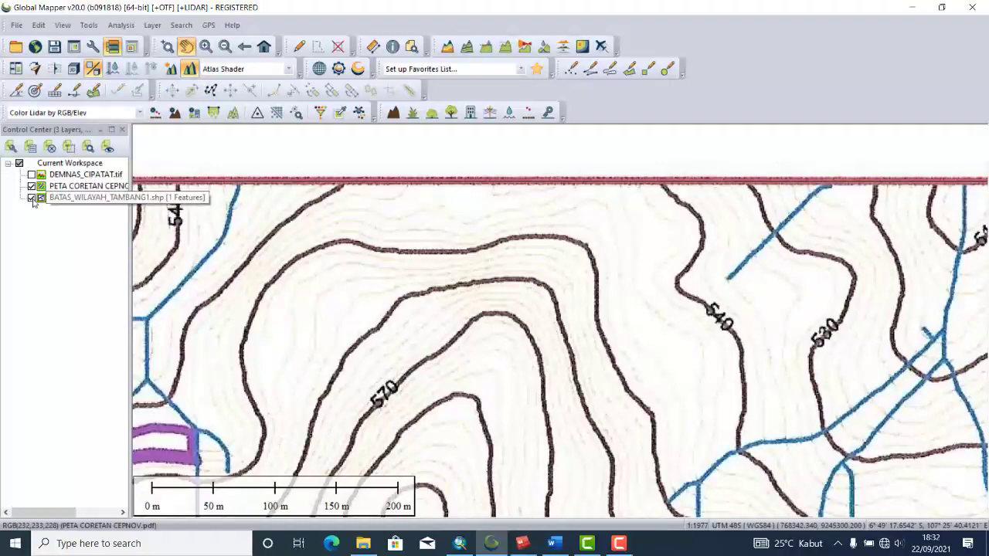
left_click(31, 198)
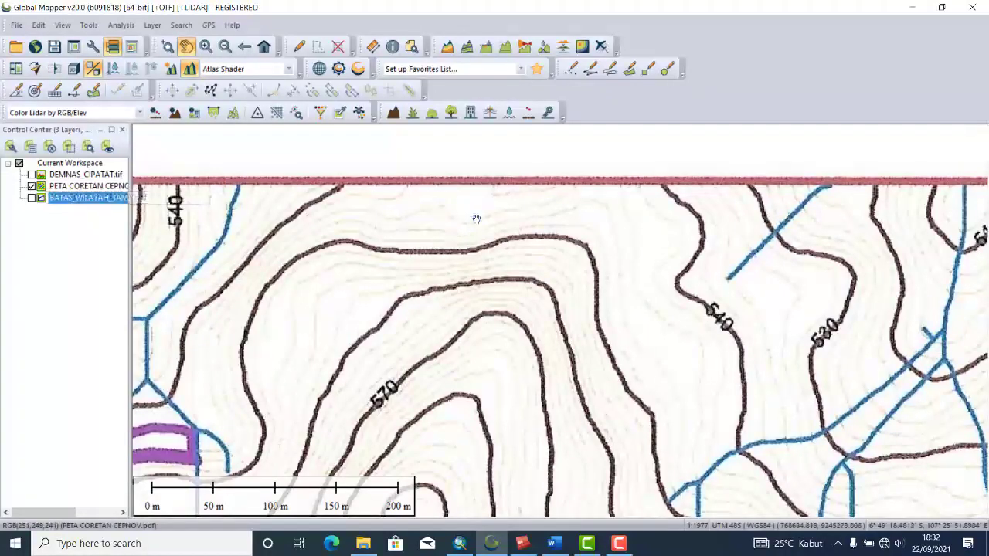
scroll(474, 219, "down", 2)
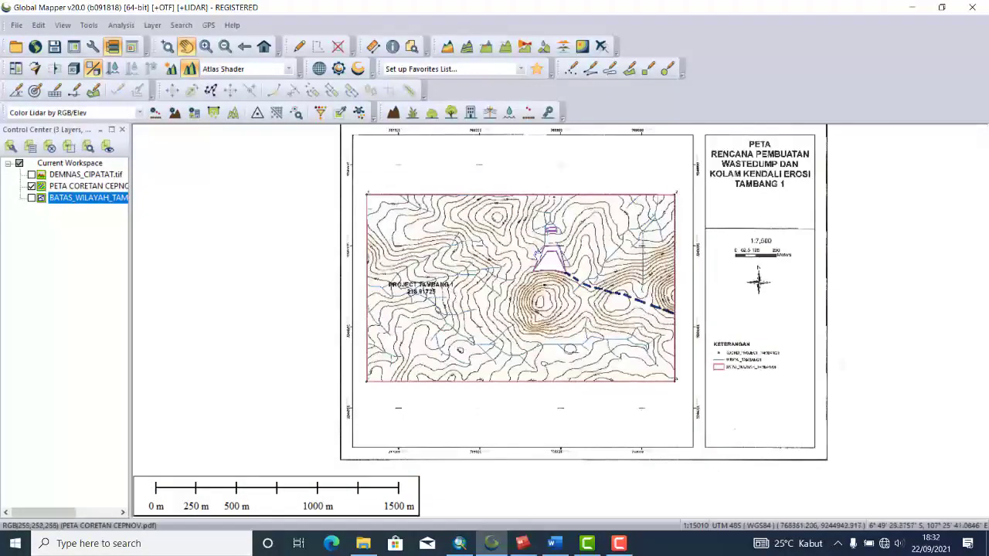
scroll(482, 245, "up", 2)
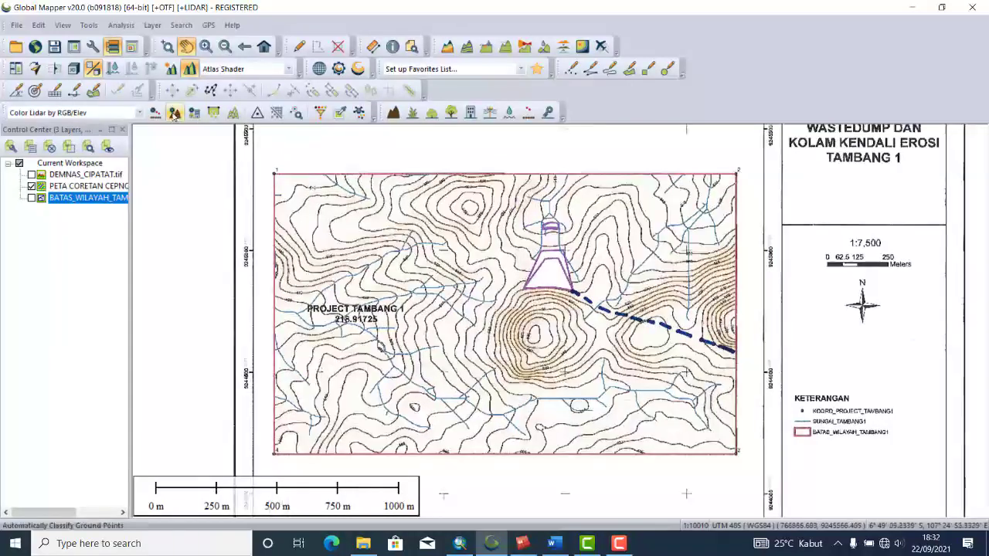
- Start a raster export of the georeferenced plan in GeoTIFF format, accepting the default 8-bit palette export options
left_click(16, 27)
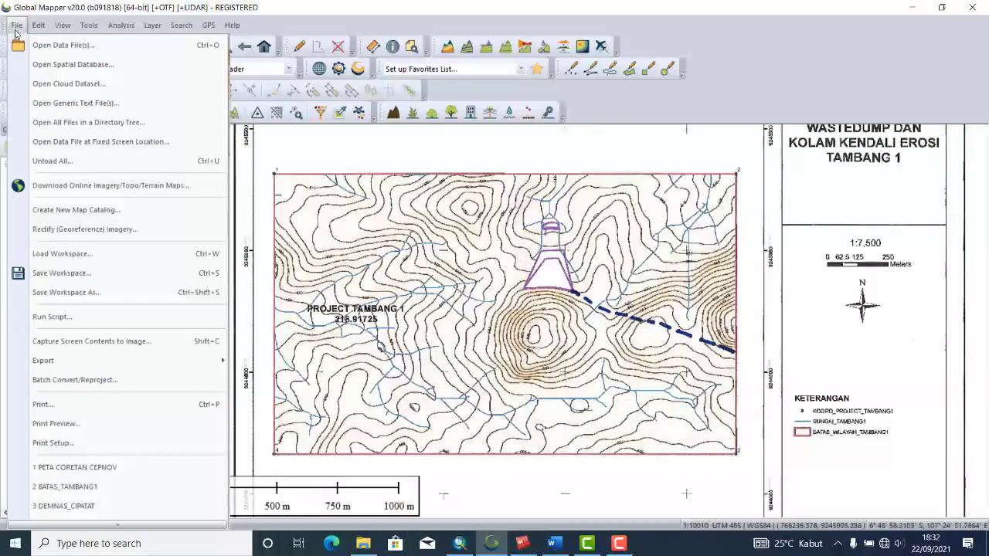
mouse_move(131, 366)
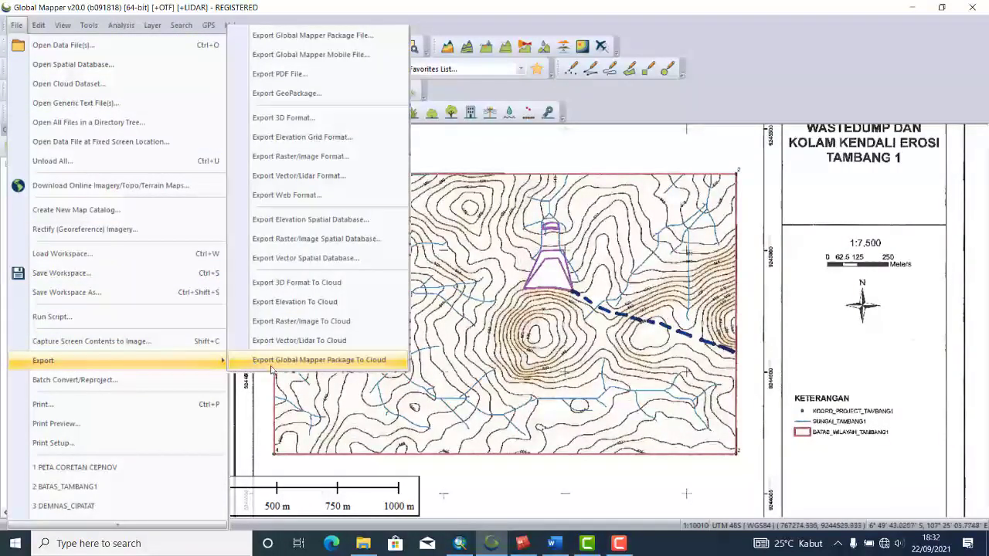
left_click(324, 159)
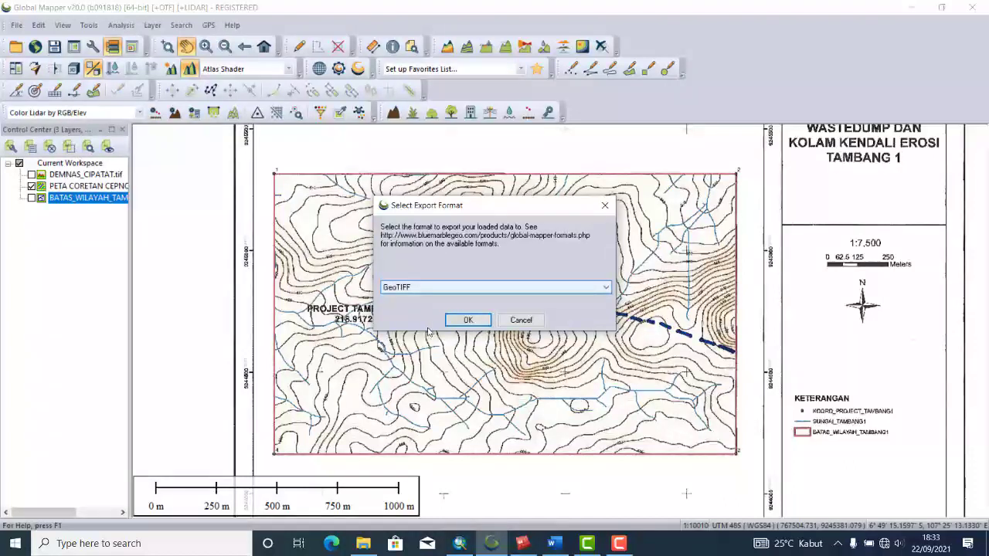
left_click(473, 322)
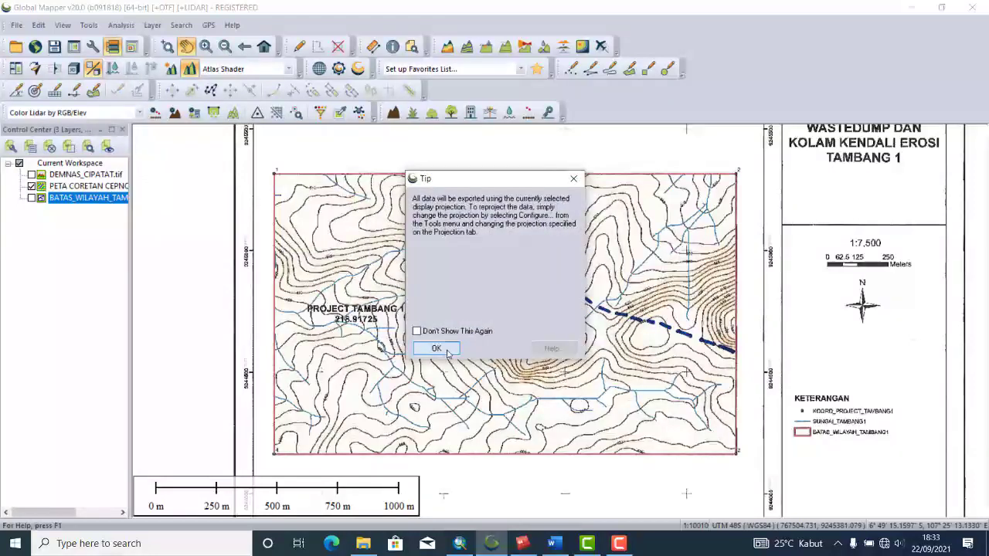
left_click(440, 347)
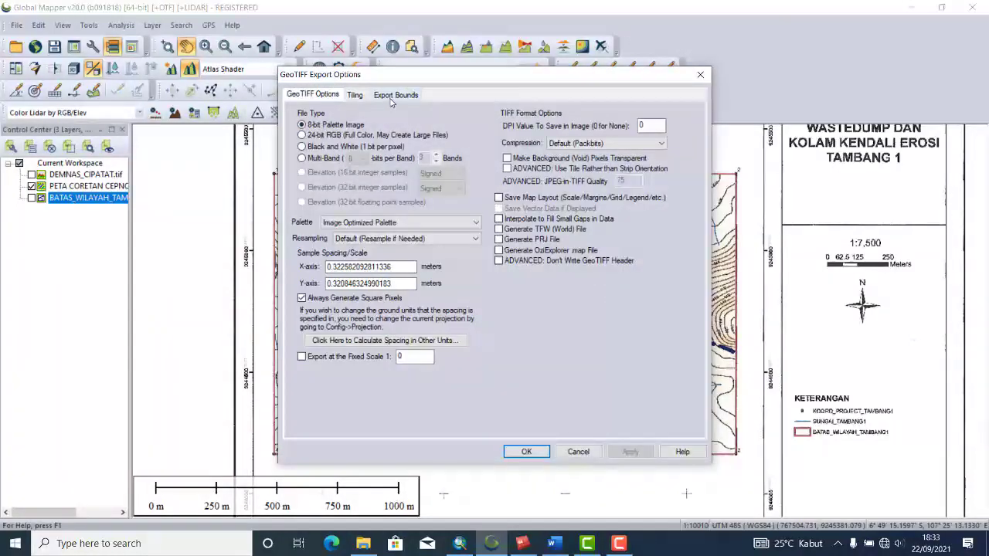
left_click(526, 451)
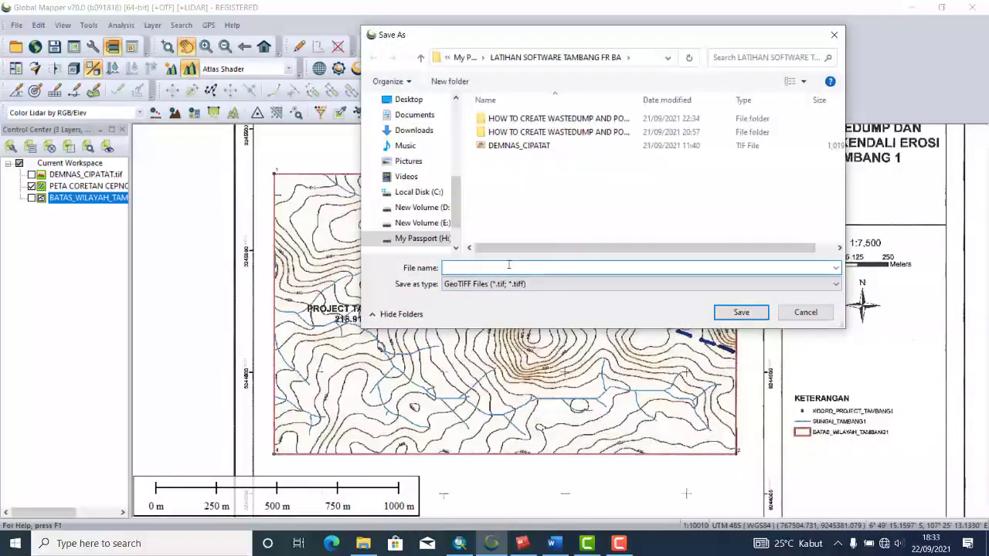
type("peta")
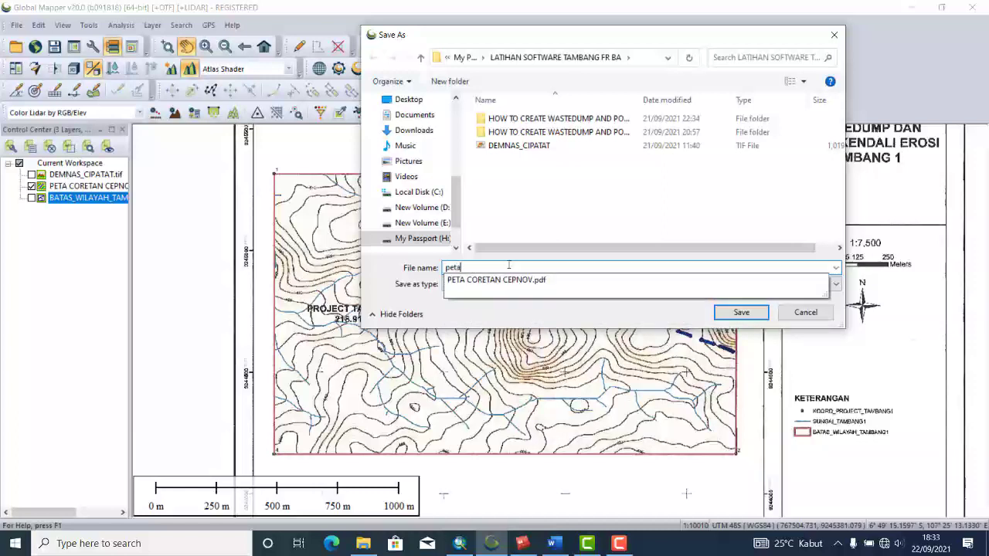
type("_")
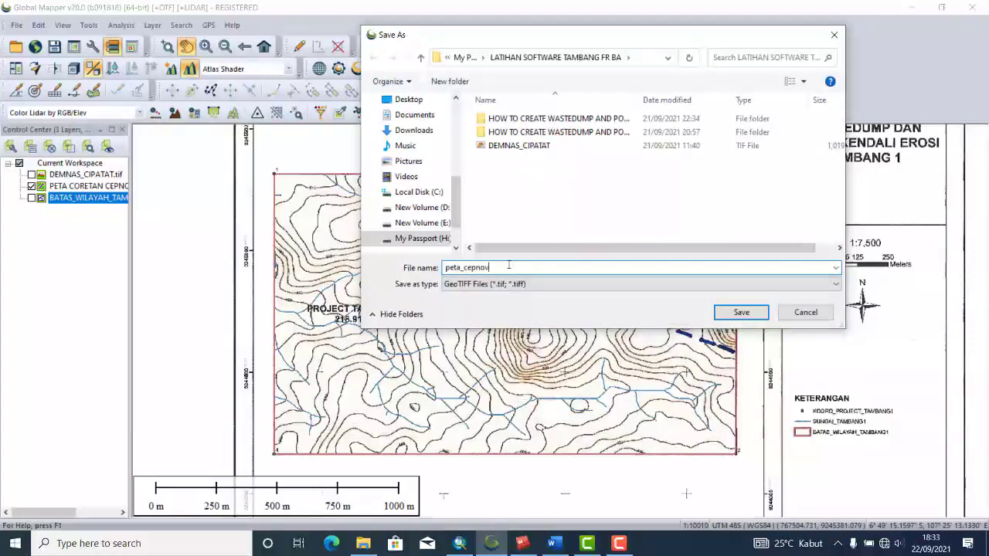
type("cepno")
key("BackSpace")
key("BackSpace")
key("BackSpace")
key("BackSpace")
key("BackSpace")
key("BackSpace")
key("BackSpace")
key("BackSpace")
key("BackSpace")
key("BackSpace")
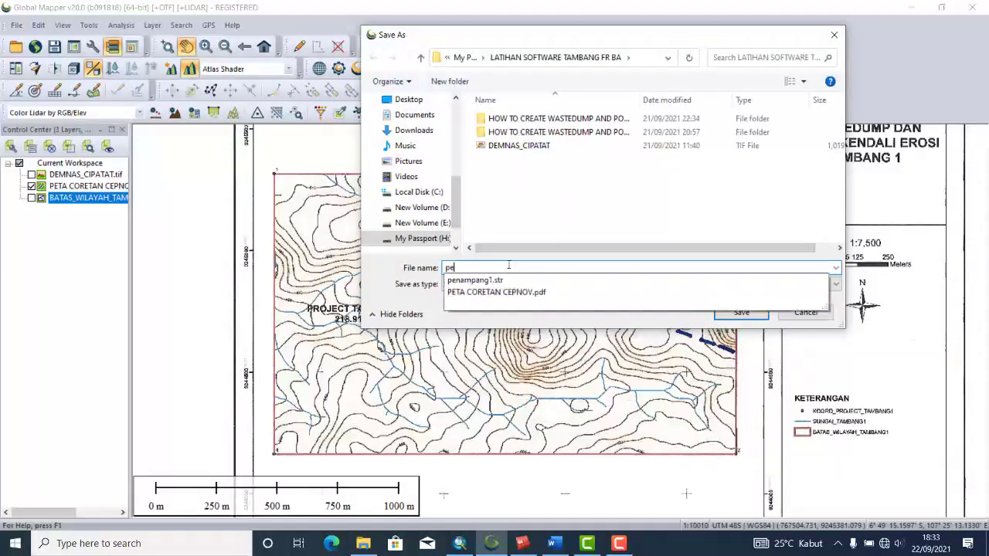
- Save the GeoTIFF export as PETA_CEPNOV_GEOREFF in the LATIHAN SOFTWARE TAMBANG FR BA folder
type("PETA")
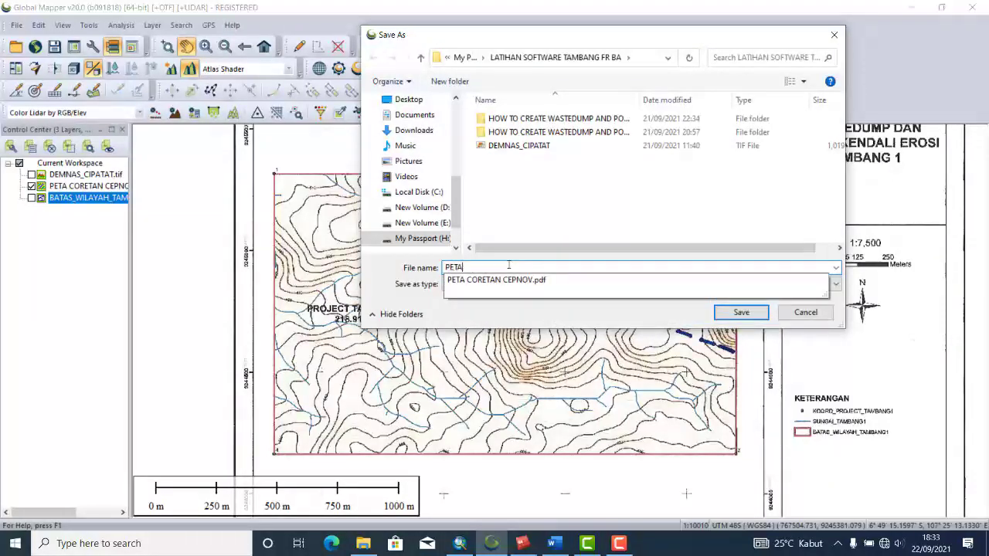
type("_CE")
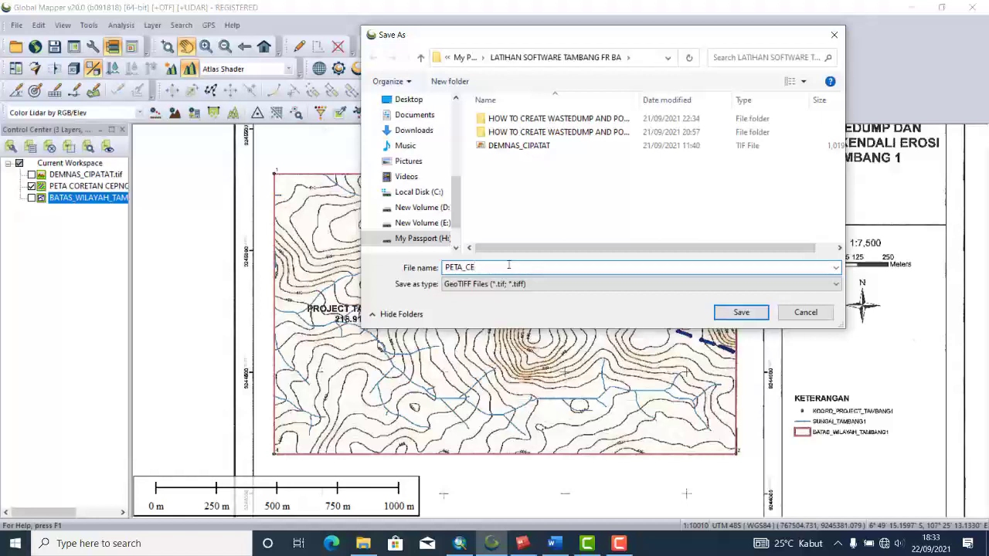
type("PNOV_GEOREFF")
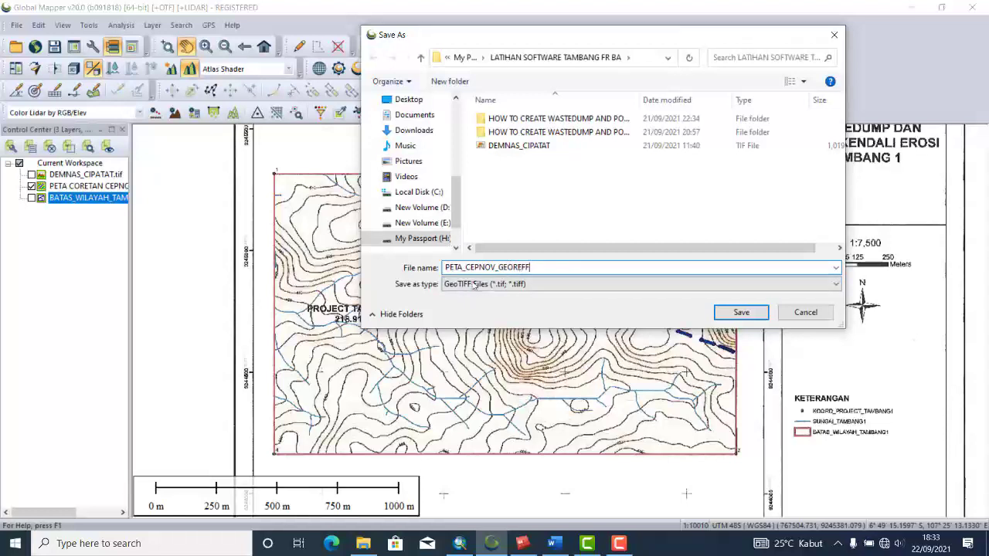
left_click(741, 313)
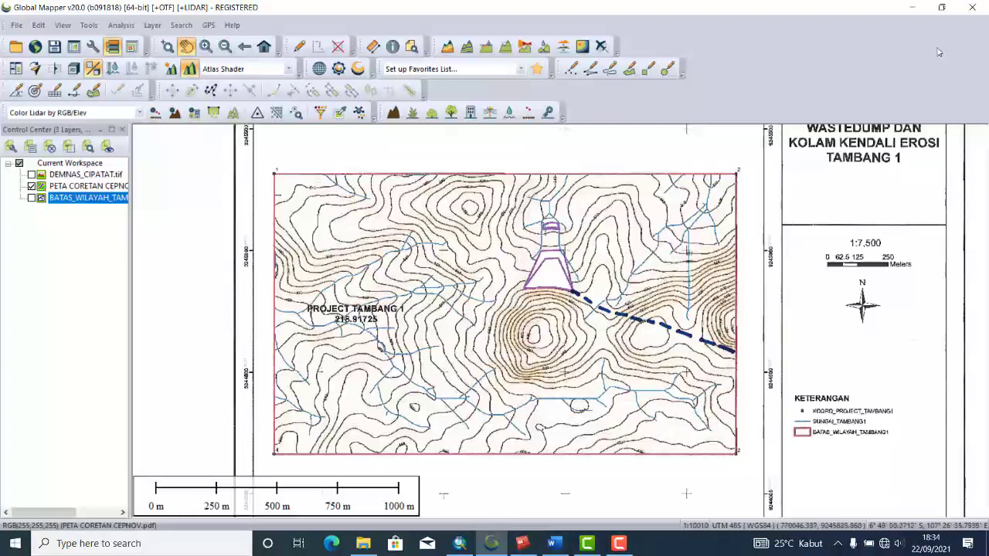
- Switch to the ARCGIS TAMBANG1 project in ArcMap and start adding data to the Layers data frame
left_click(914, 8)
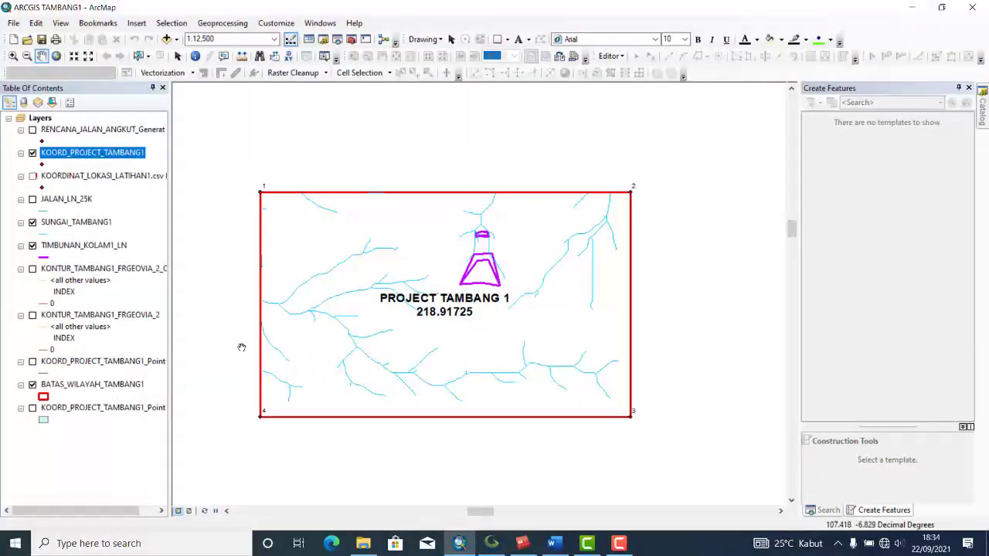
scroll(249, 351, "up", 1)
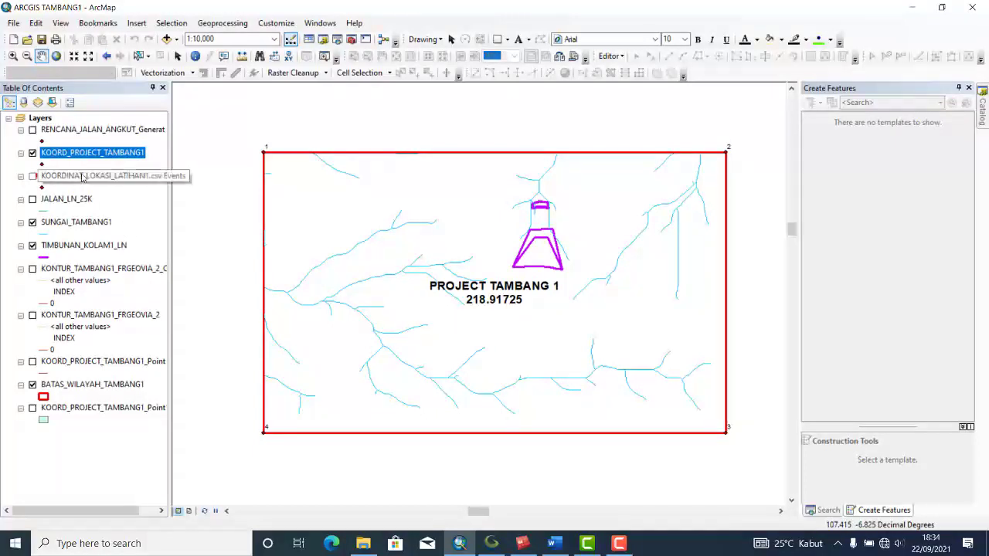
left_click(45, 120)
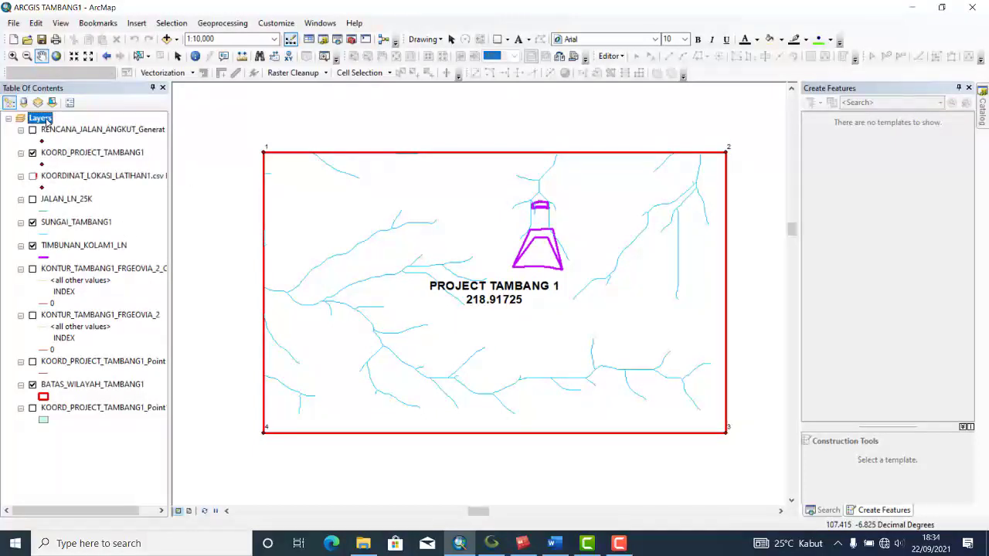
right_click(46, 121)
left_click(67, 127)
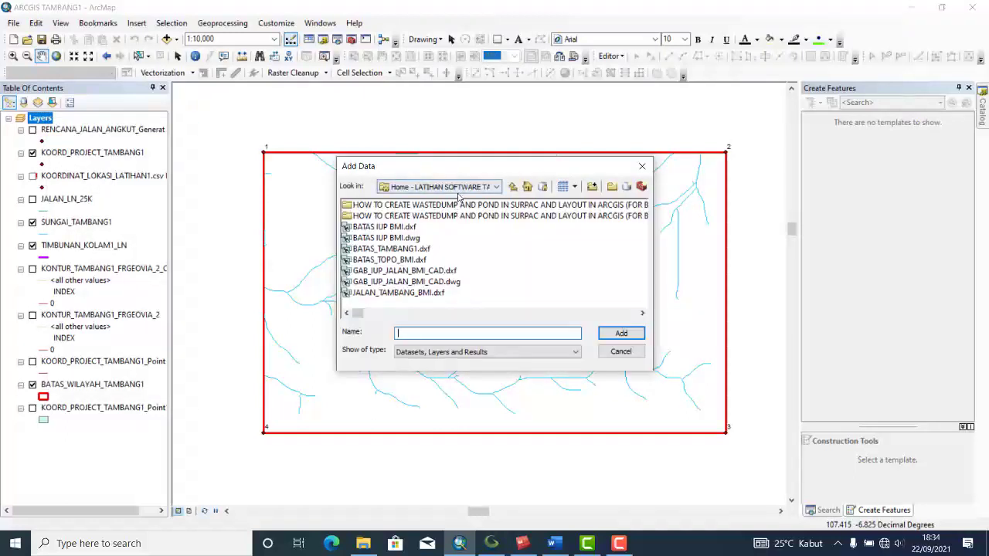
- Add the PETA_CEPNOV_GEOREFF.tif raster from the home folder to the map
scroll(454, 265, "right", 2)
scroll(454, 265, "right", 3)
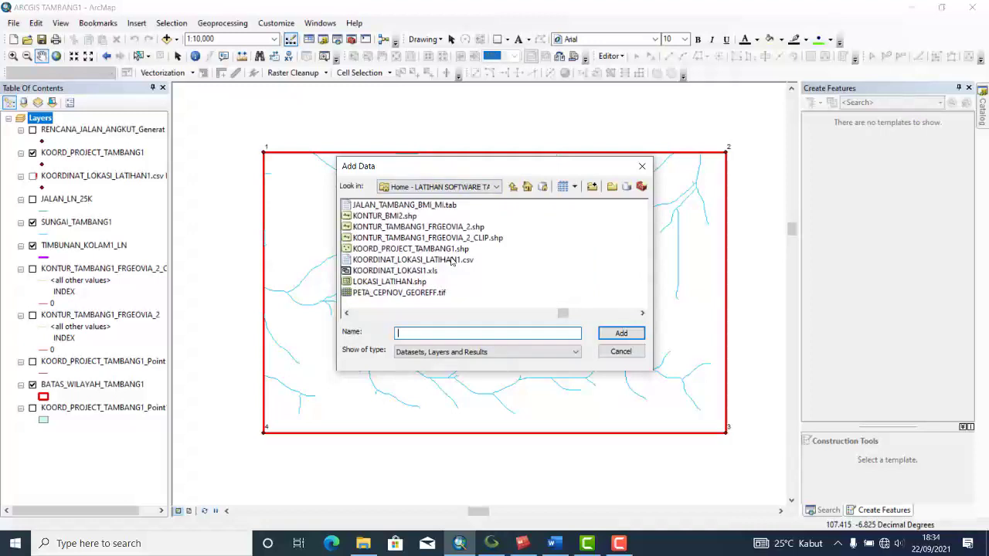
scroll(453, 262, "right", 2)
scroll(432, 267, "left", 4)
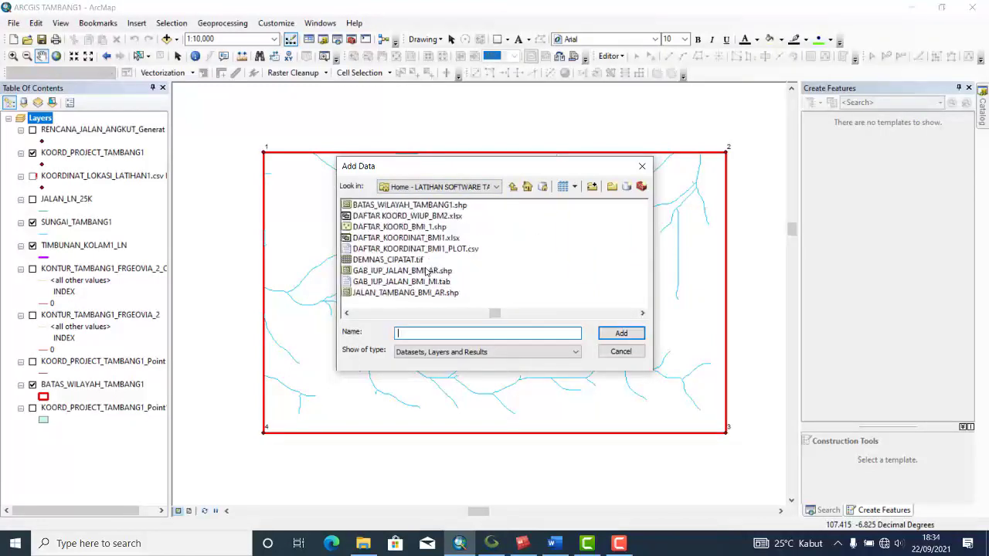
scroll(425, 271, "left", 2)
scroll(425, 270, "left", 2)
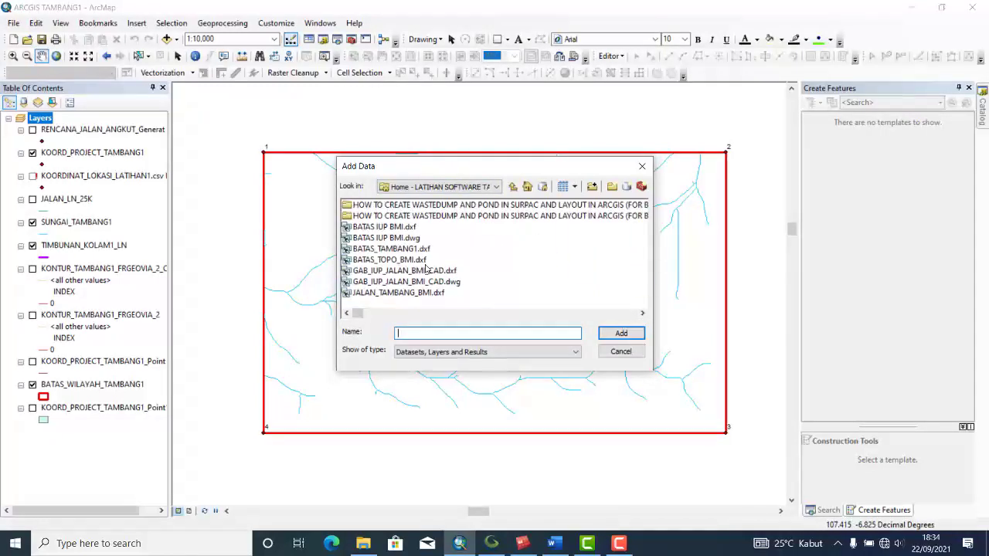
scroll(423, 272, "right", 3)
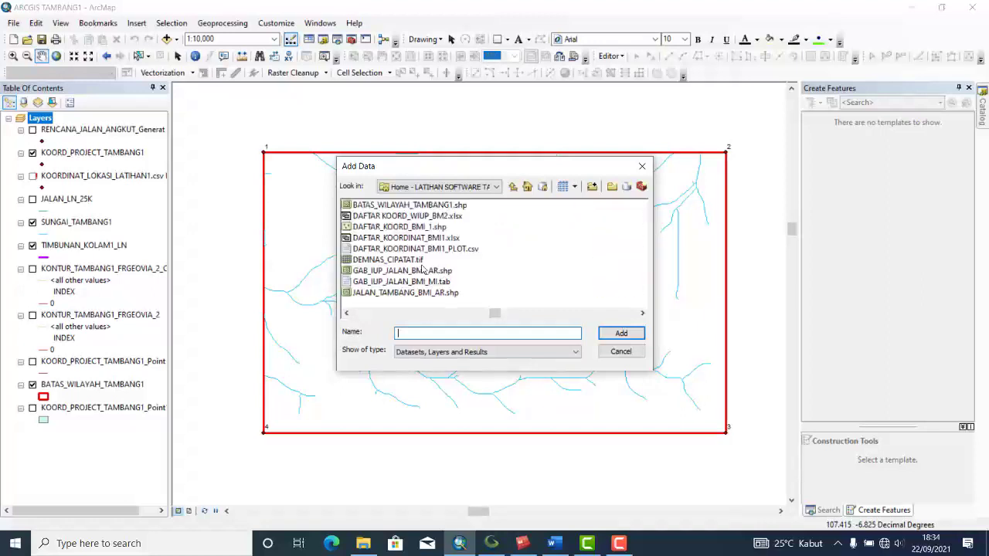
scroll(424, 270, "right", 2)
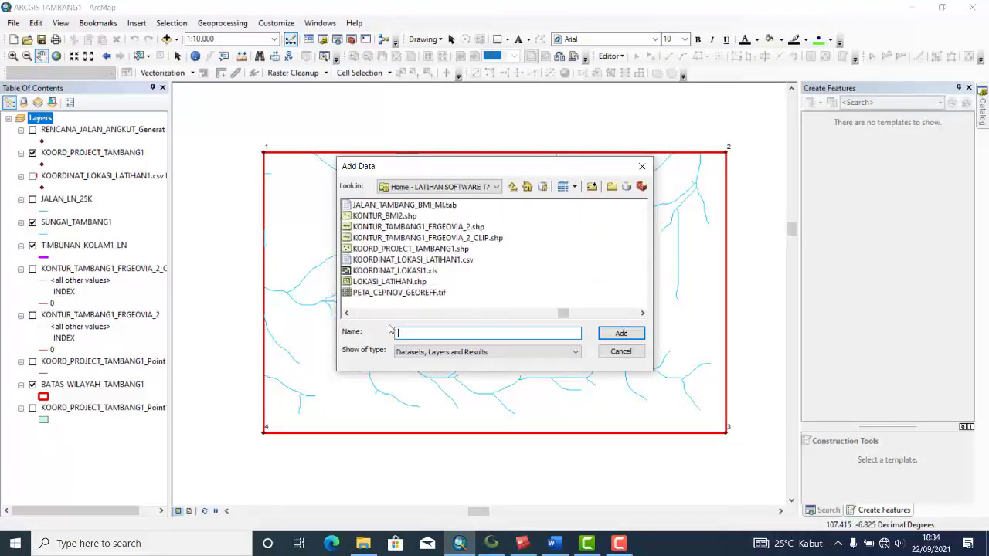
left_click(433, 295)
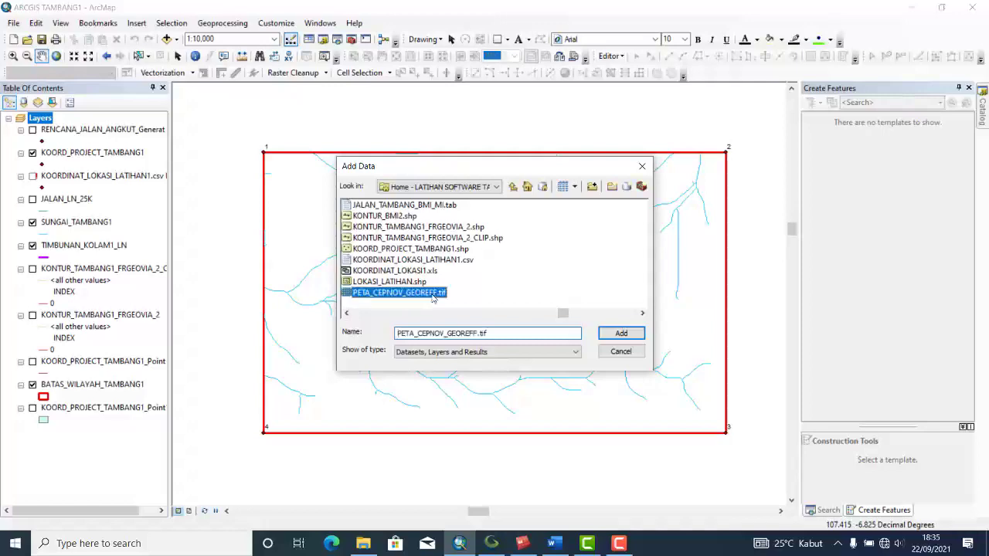
left_click(636, 334)
left_click(489, 253)
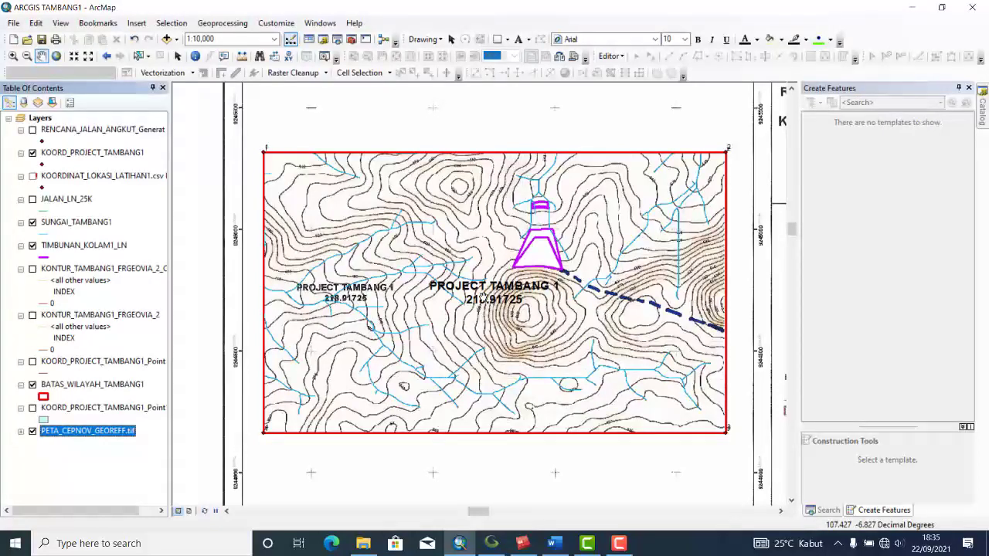
- Check the georeferenced plan against the project layers in data and layout view, then examine the dashed road line in data view
scroll(390, 269, "up", 1)
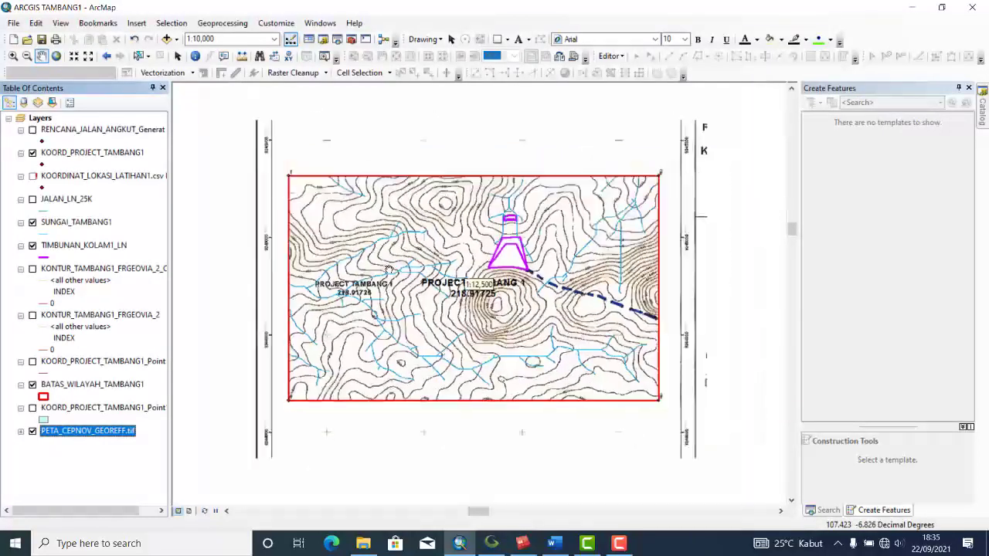
scroll(390, 269, "up", 2)
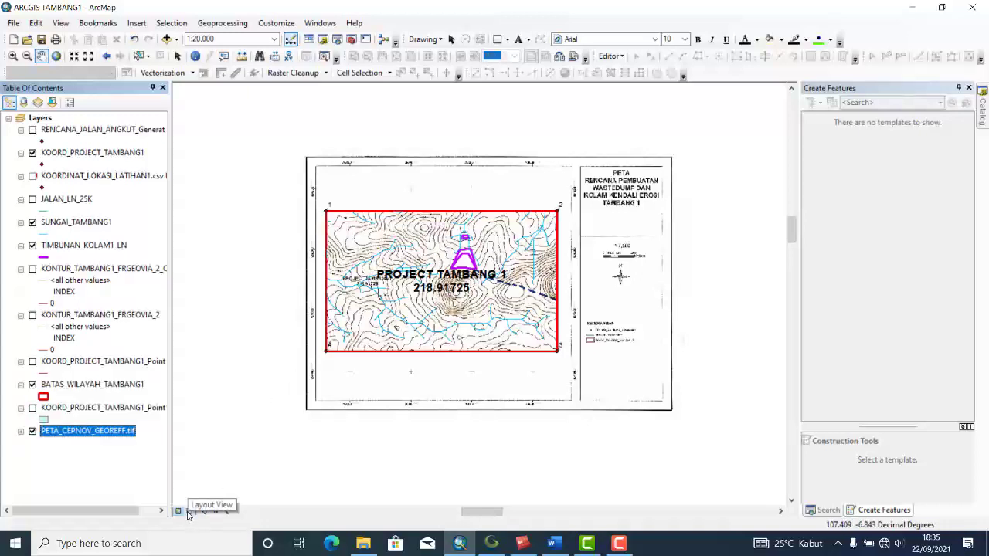
left_click(189, 511)
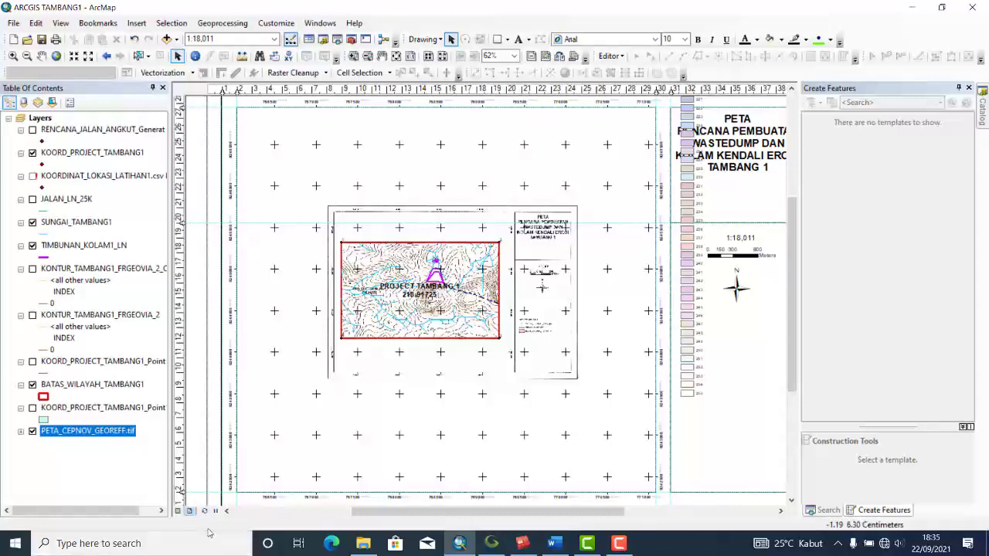
left_click(177, 511)
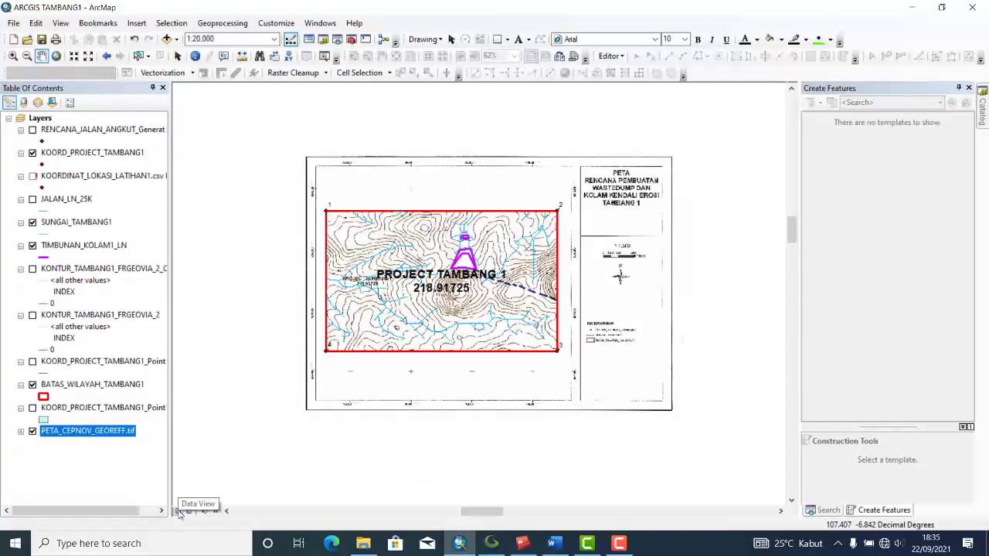
scroll(489, 300, "up", 3)
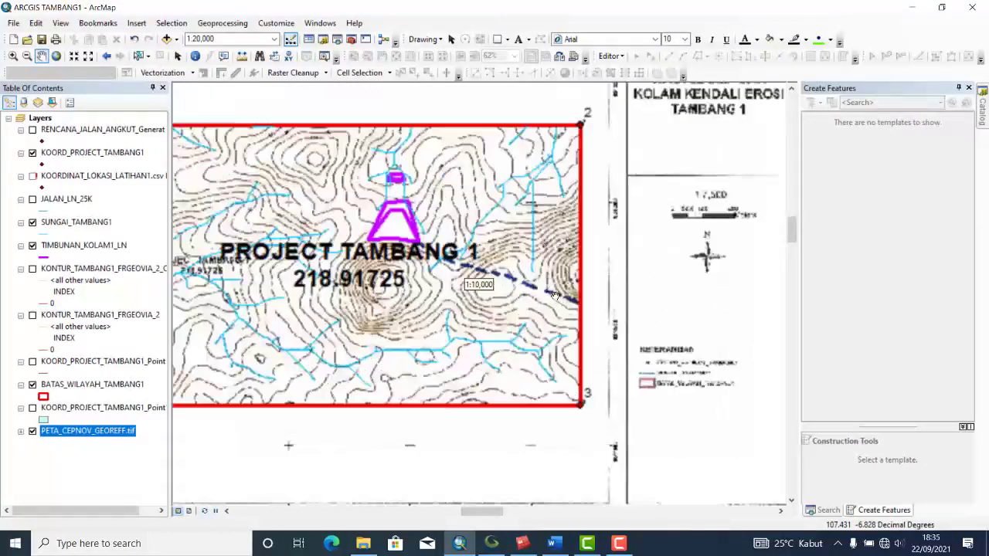
scroll(392, 269, "up", 3)
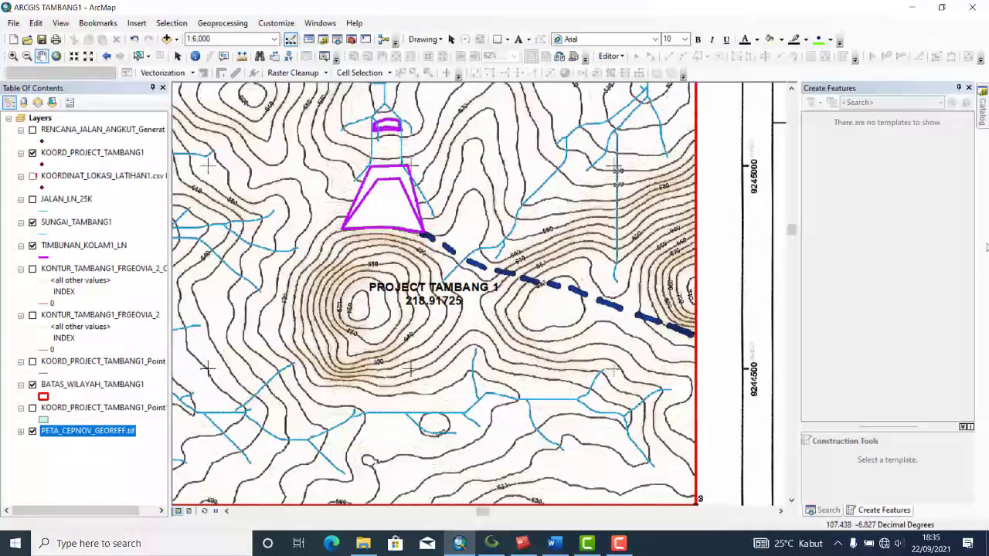
- Set up a new polyline shapefile named RENCANA_JALAN_TAMBANG_CEPNOV in the LATIHAN SOFTWARE TAMBANG FR BA home folder
left_click(984, 122)
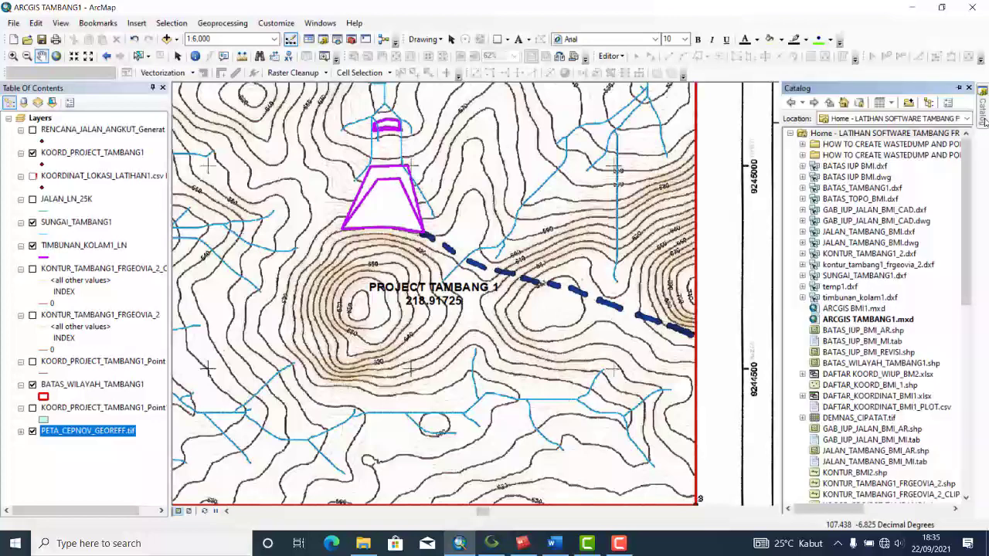
right_click(946, 136)
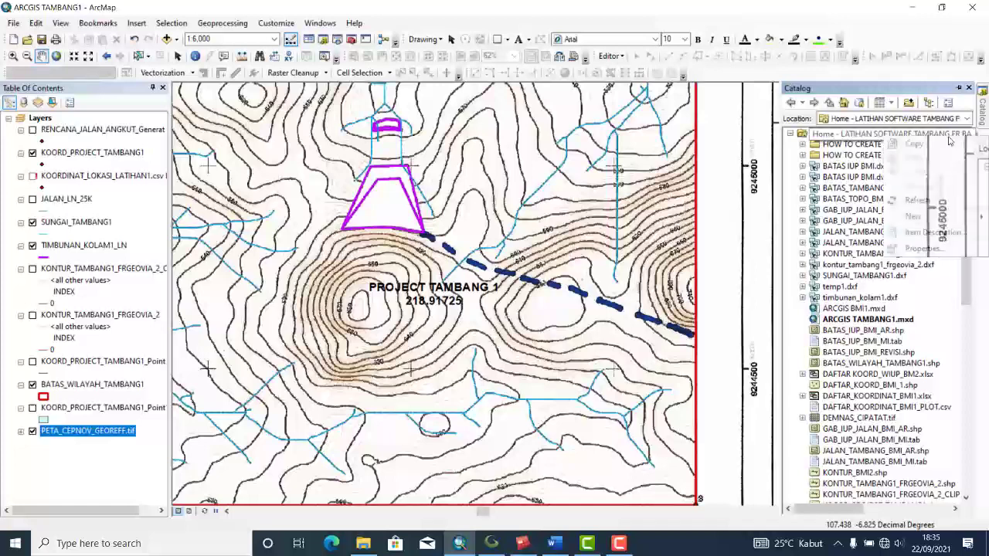
mouse_move(918, 217)
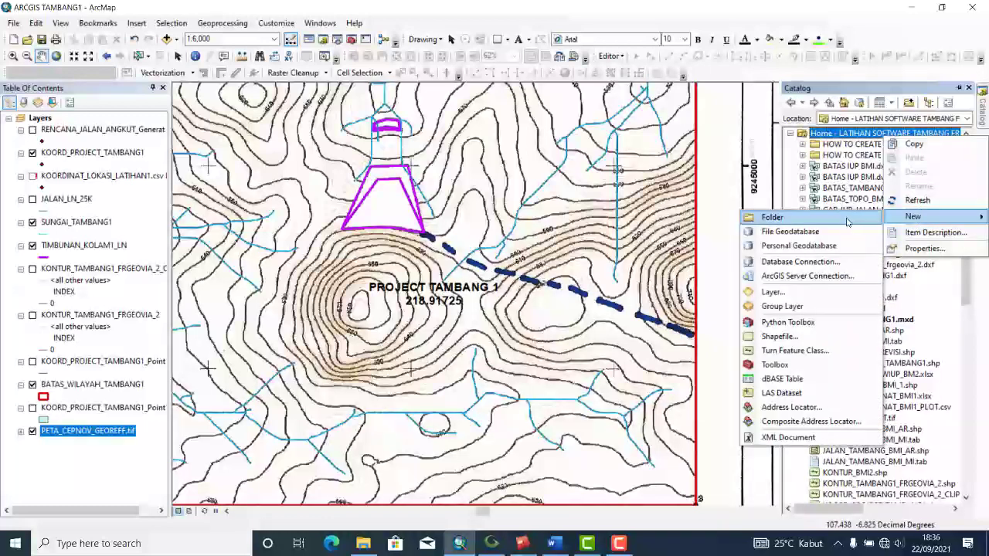
left_click(801, 340)
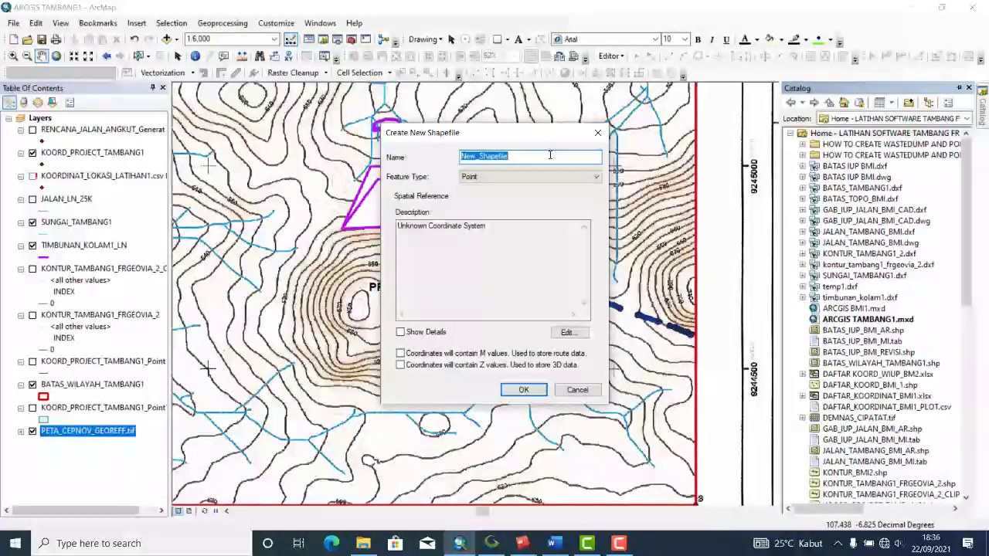
type("RENCANA_JALAN")
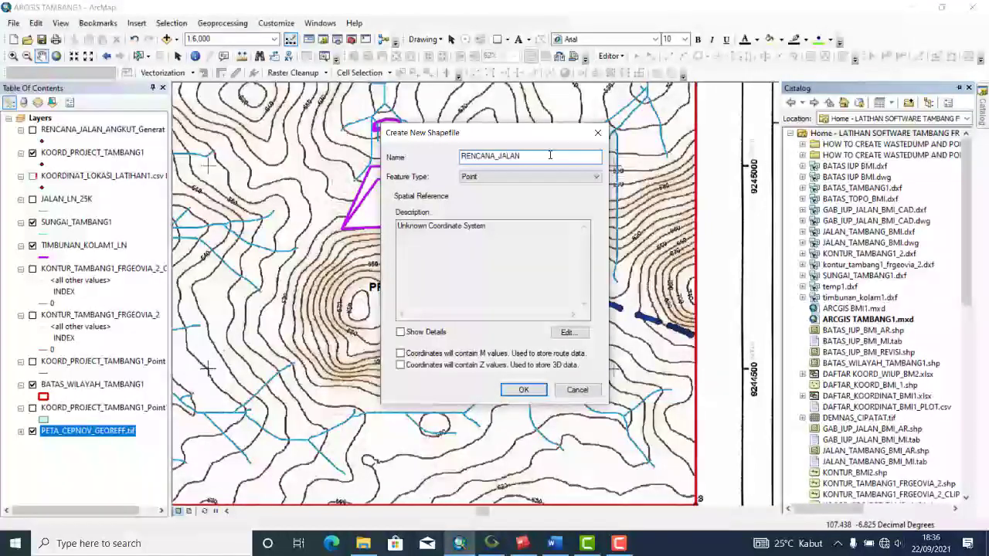
type("_TAMBANG_")
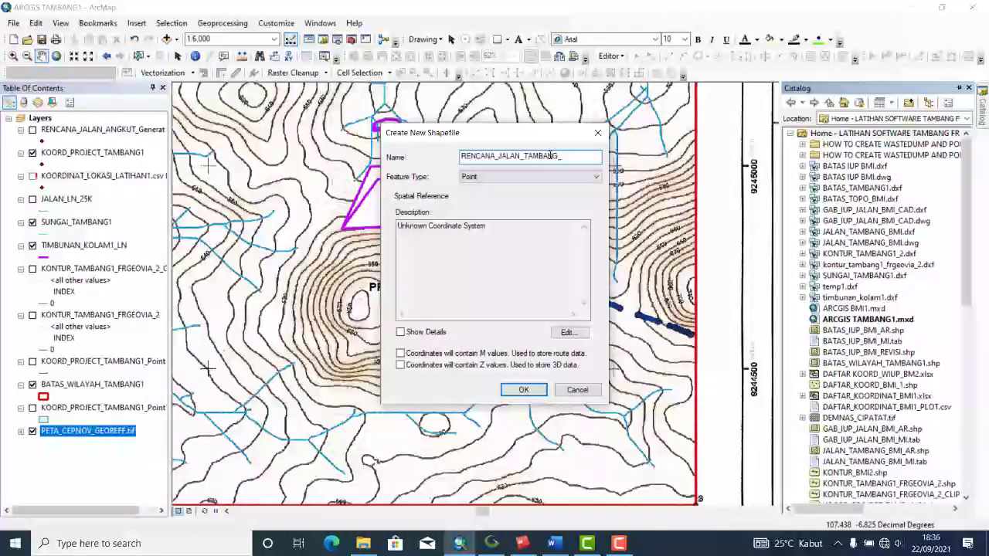
type("CEPNOV")
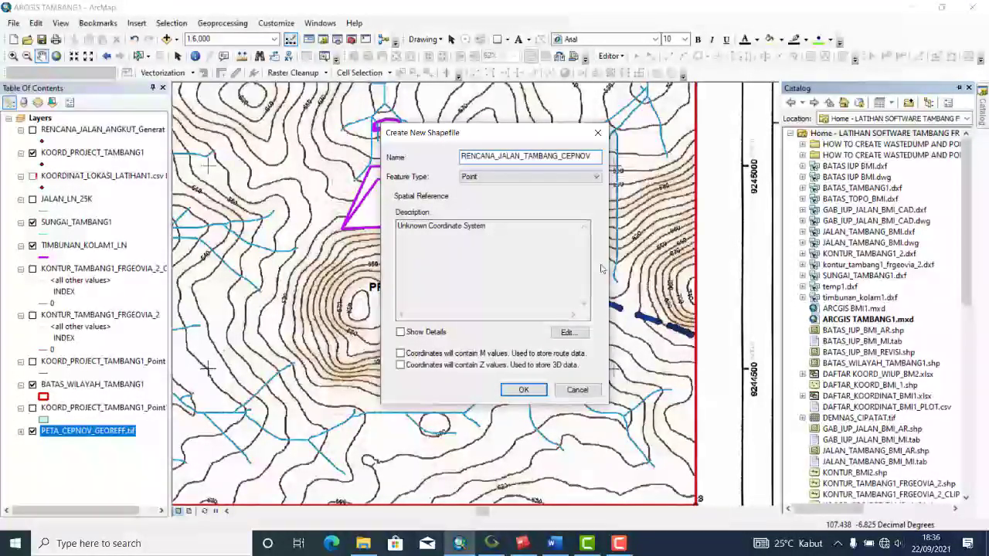
left_click(521, 178)
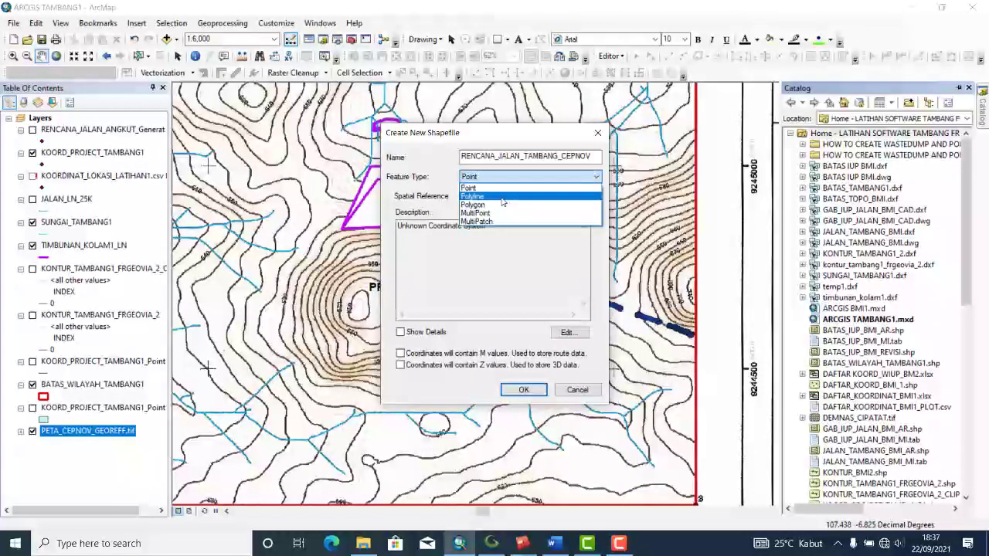
left_click(502, 199)
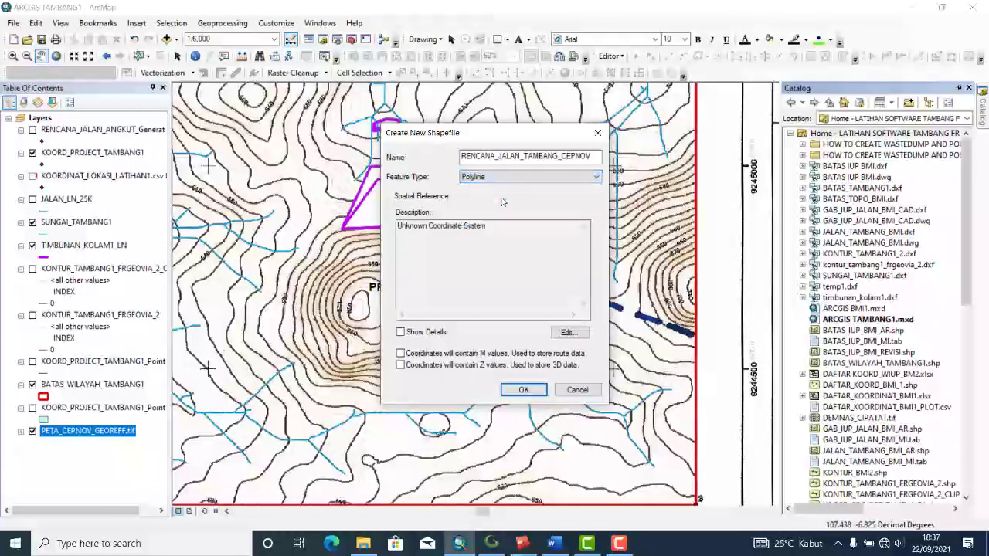
- Assign the projected coordinate system WGS 1984 UTM Zone 48S to the new shapefile and create it
left_click(570, 333)
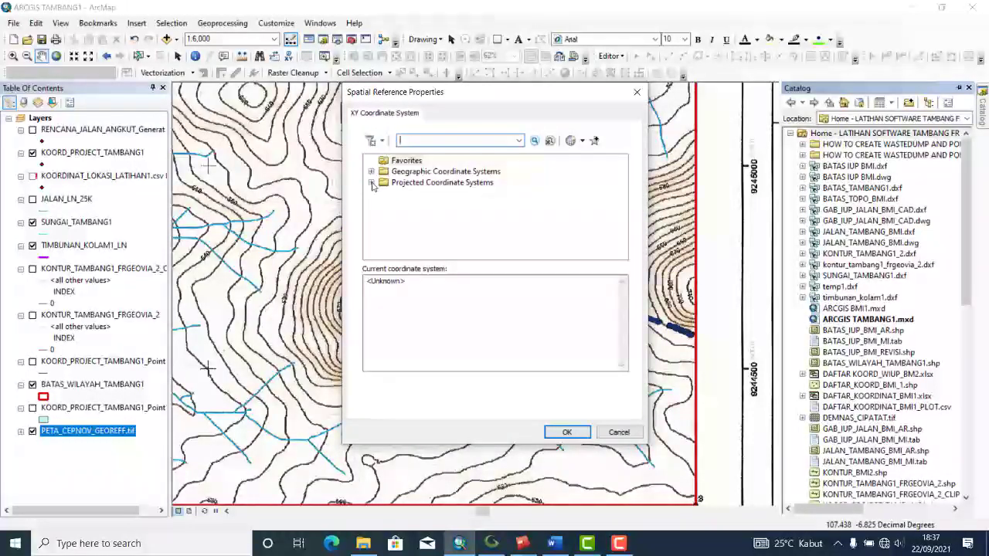
left_click(371, 183)
scroll(400, 224, "down", 2)
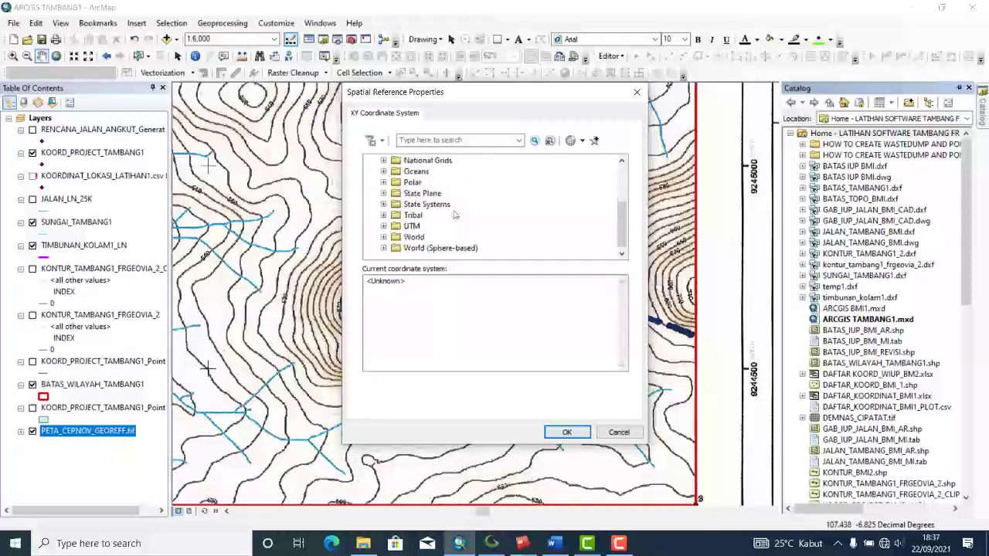
left_click(383, 226)
scroll(483, 223, "down", 3)
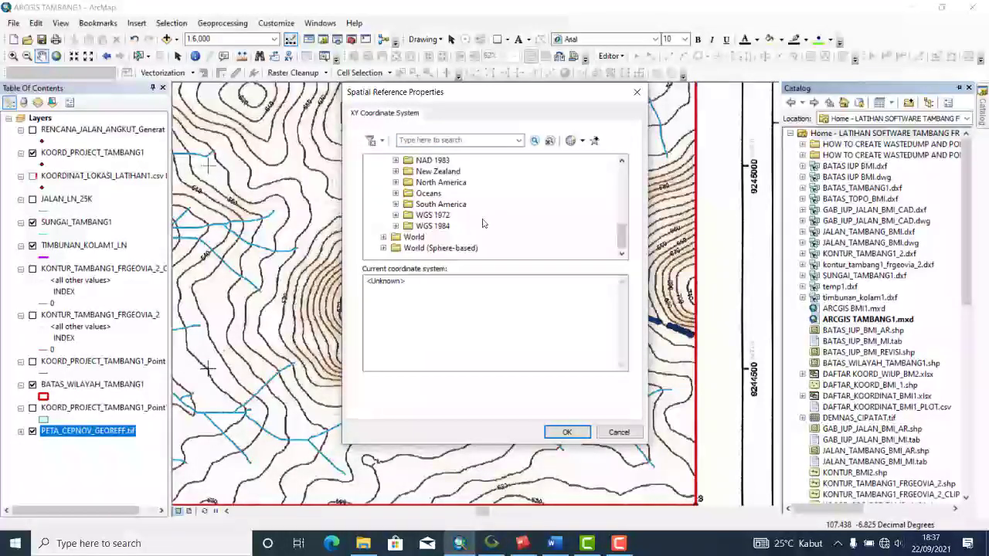
left_click(396, 226)
scroll(405, 229, "down", 1)
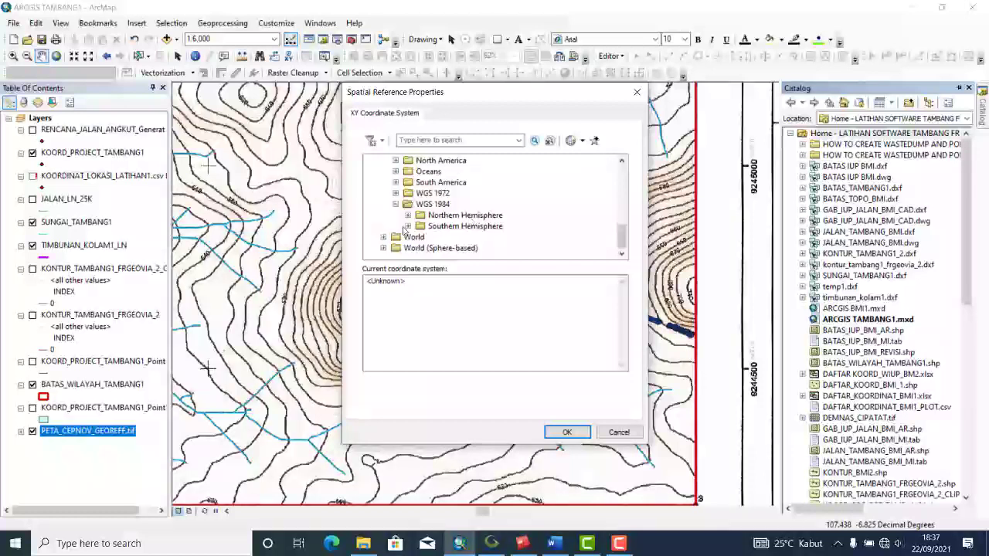
left_click(407, 226)
scroll(541, 232, "down", 10)
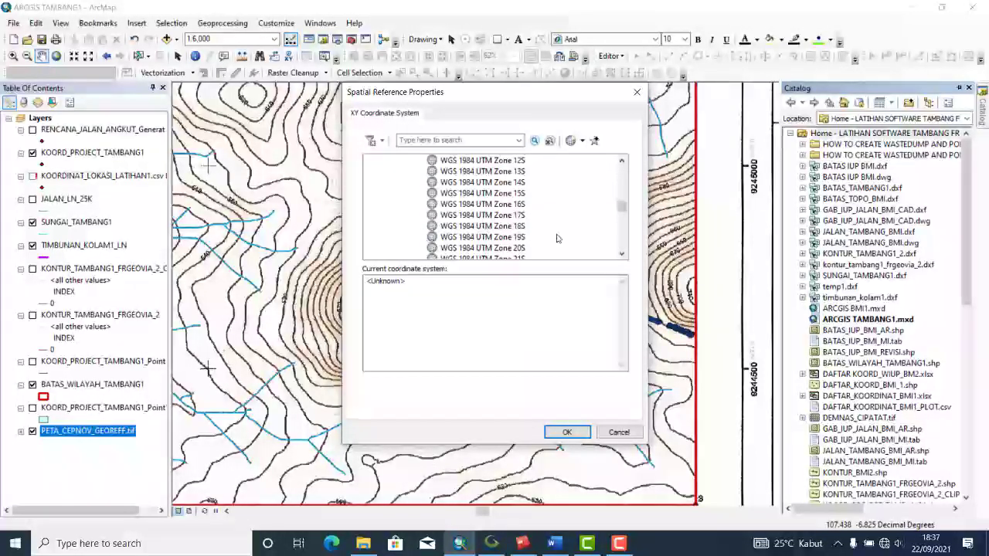
scroll(540, 229, "down", 4)
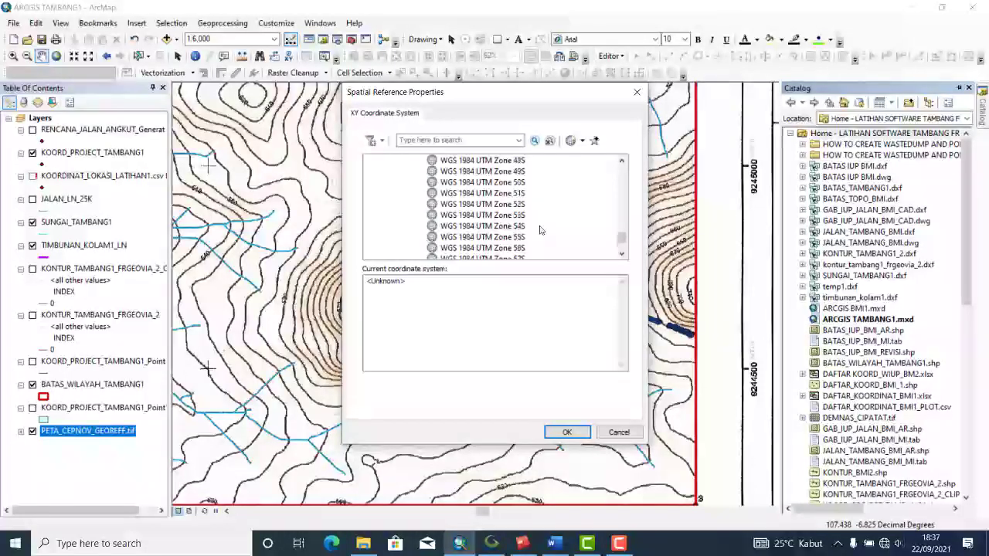
left_click(515, 194)
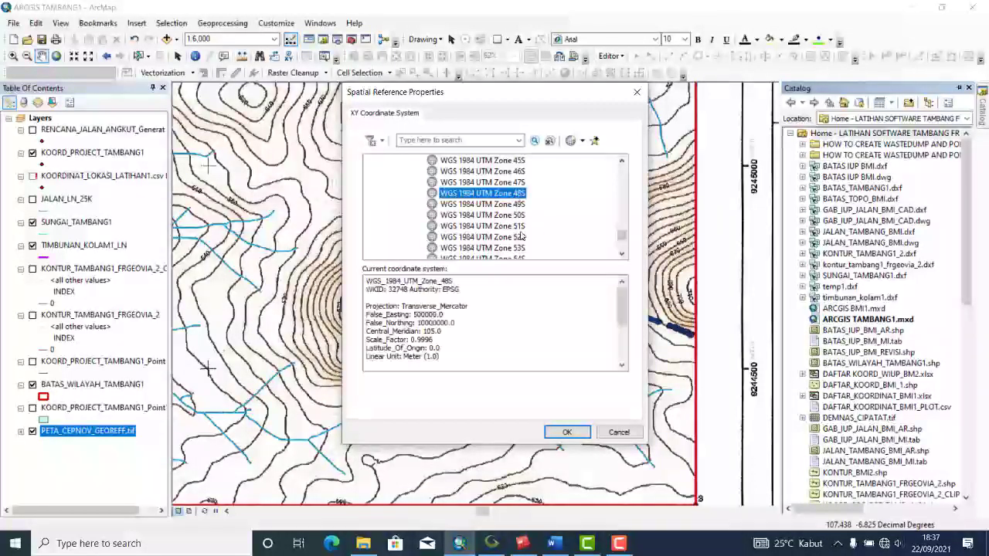
left_click(567, 432)
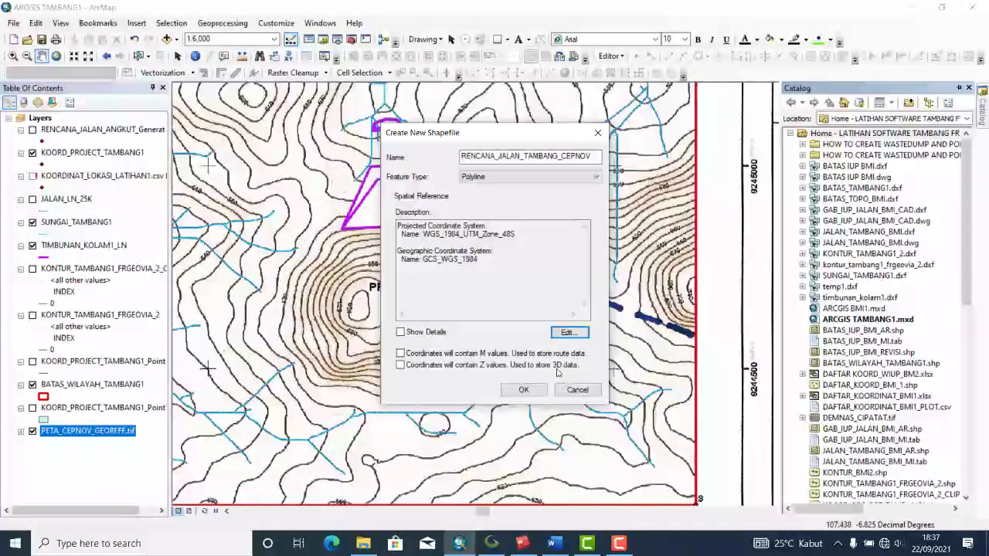
left_click(519, 390)
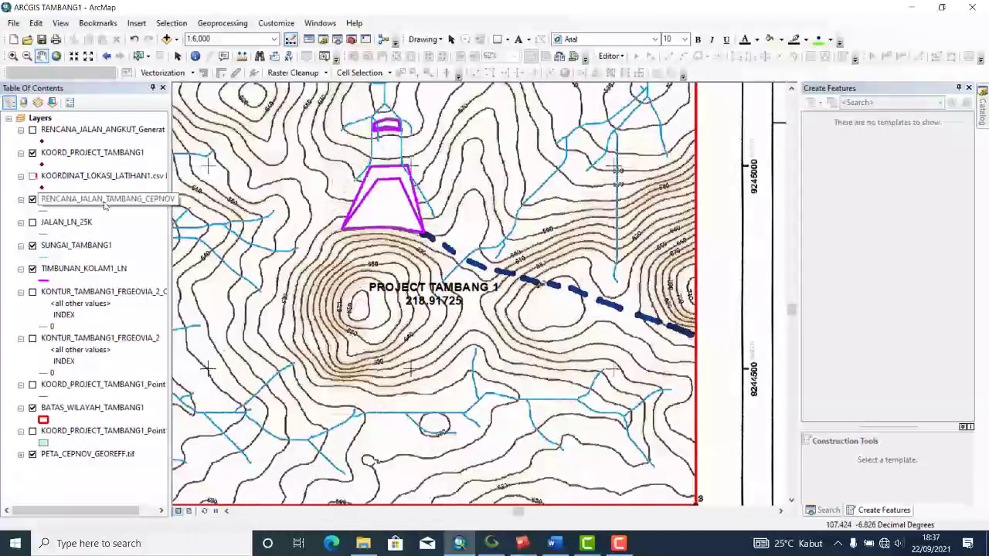
- Start an edit session on the RENCANA_JALAN_TAMBANG_CEPNOV layer and choose its feature template with the Line construction tool
right_click(151, 204)
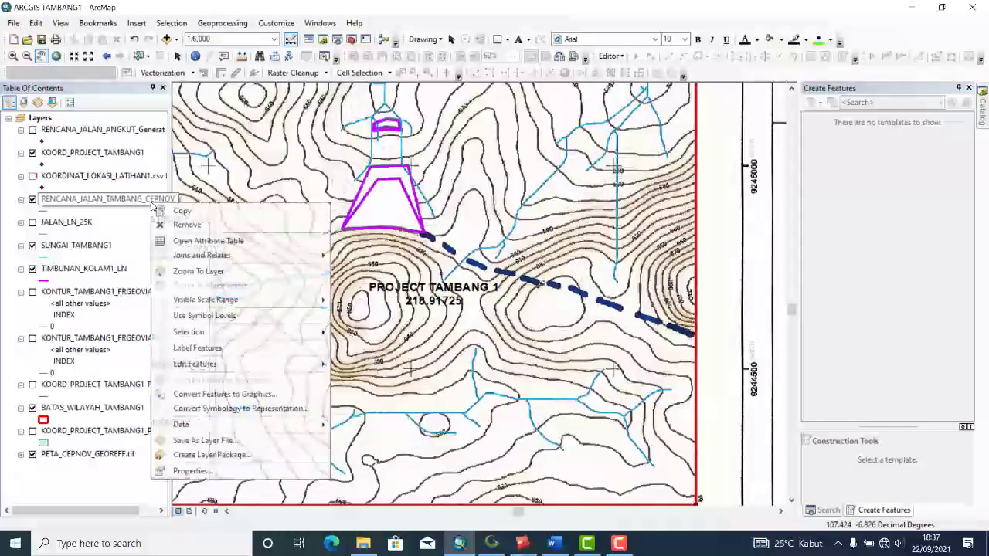
mouse_move(230, 365)
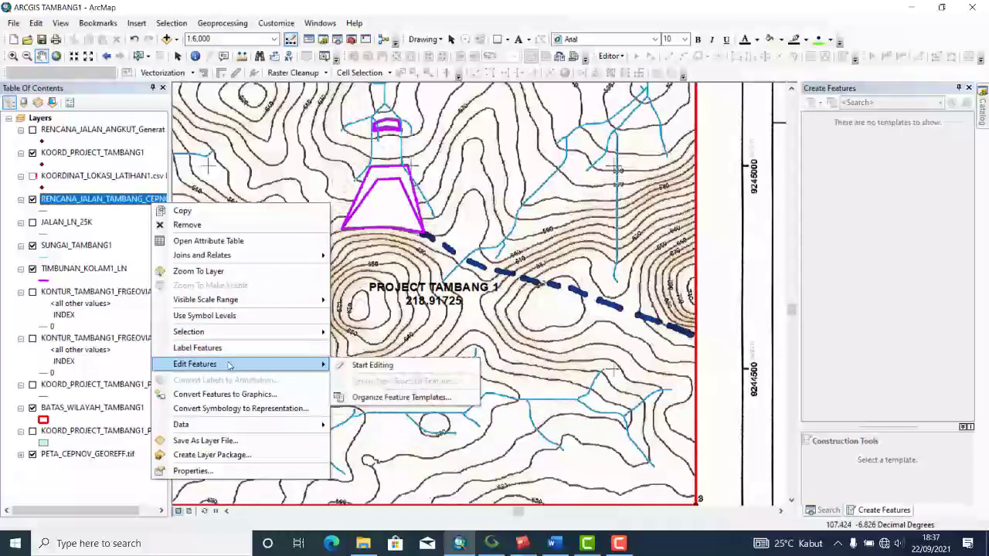
left_click(389, 368)
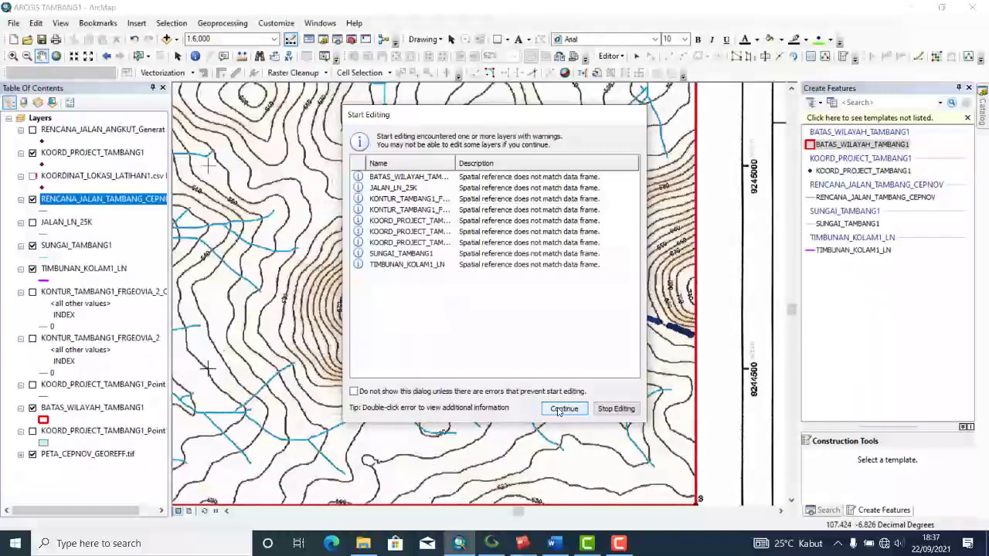
left_click(561, 409)
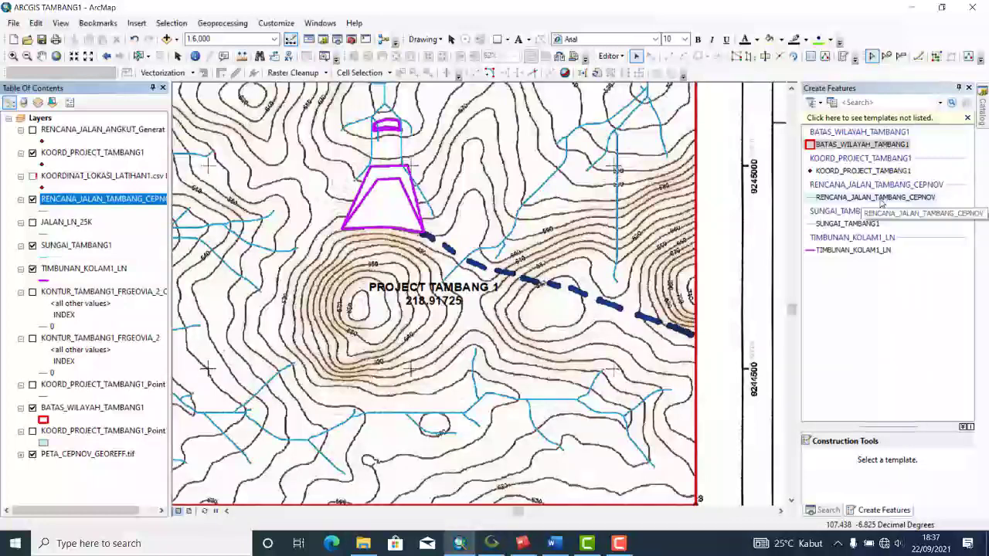
left_click(881, 198)
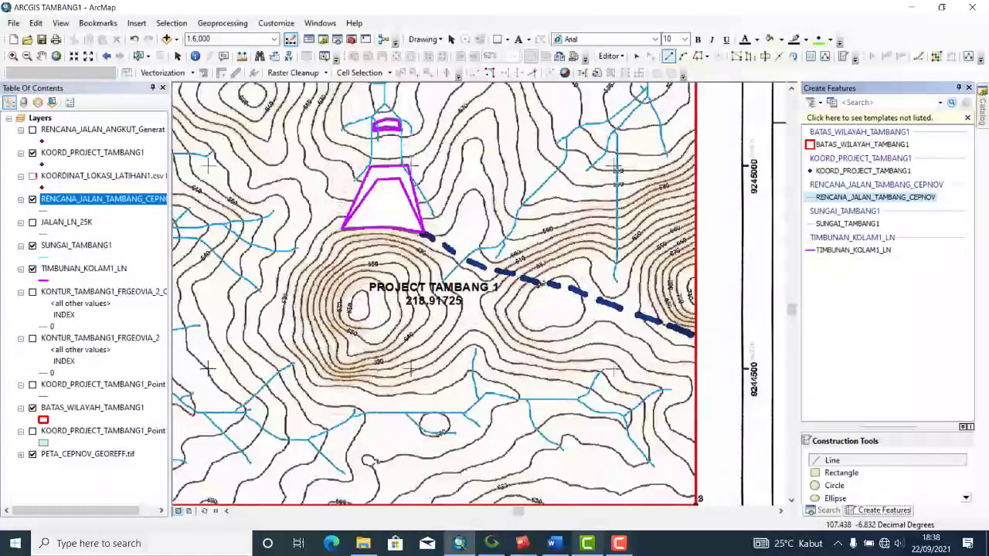
mouse_move(553, 543)
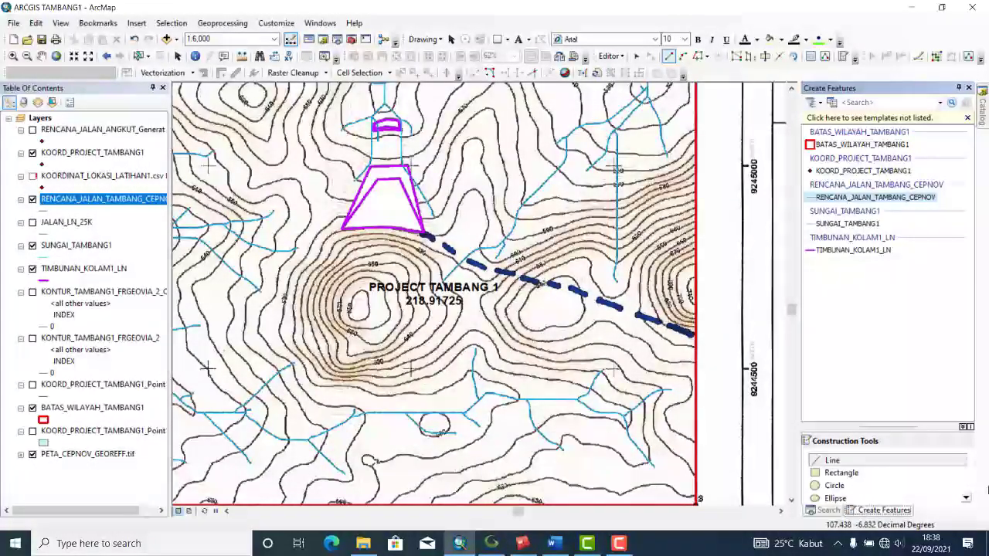
left_click(838, 461)
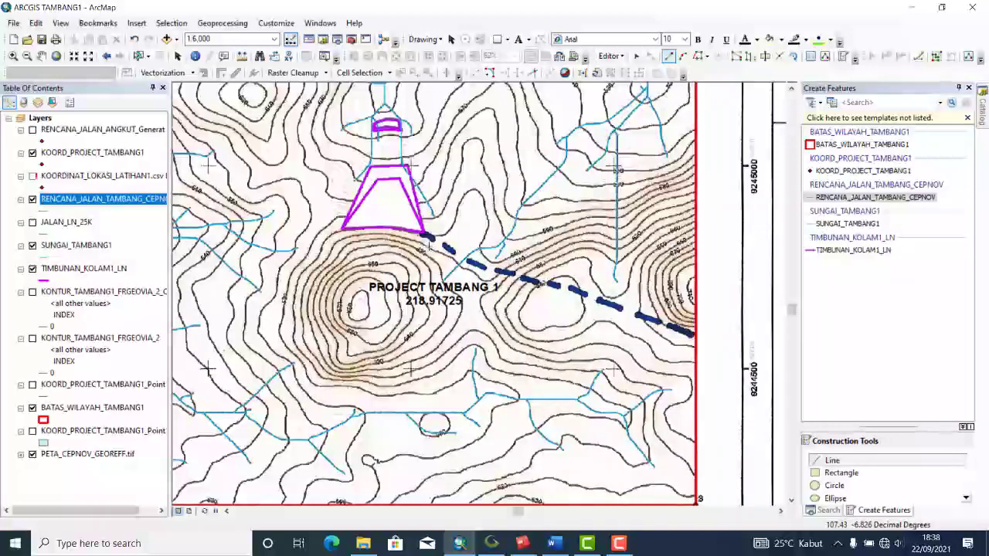
- Start the road line at the TIMBUNAN_KOLAM1_LN endpoint and trace the dashed road with vertices through its first five dashes
scroll(427, 238, "down", 3)
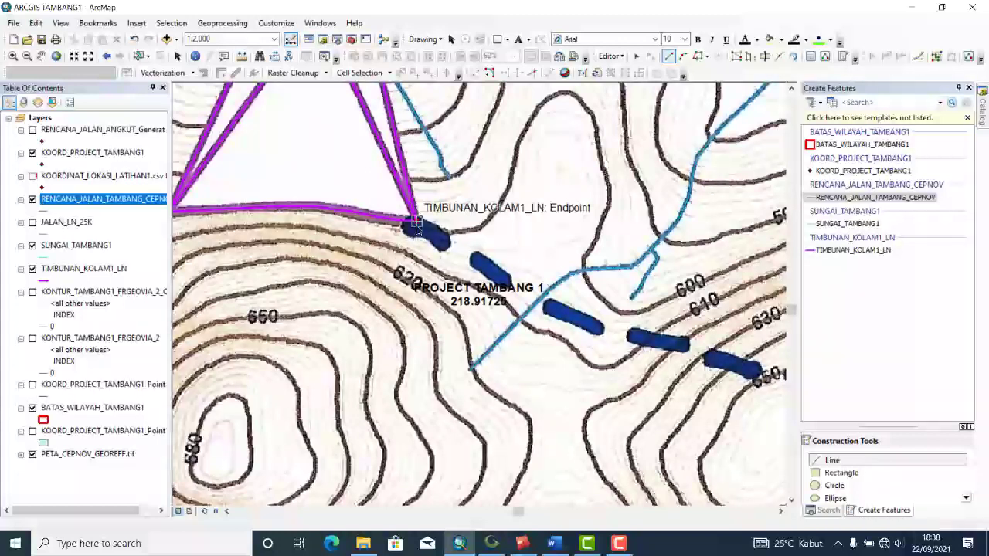
left_click(415, 224)
left_click(450, 245)
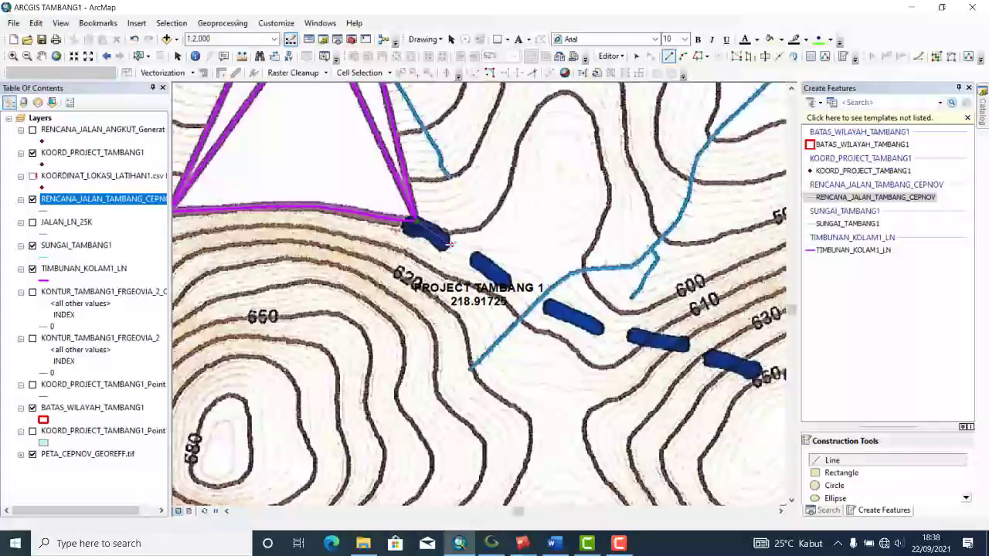
left_click(495, 274)
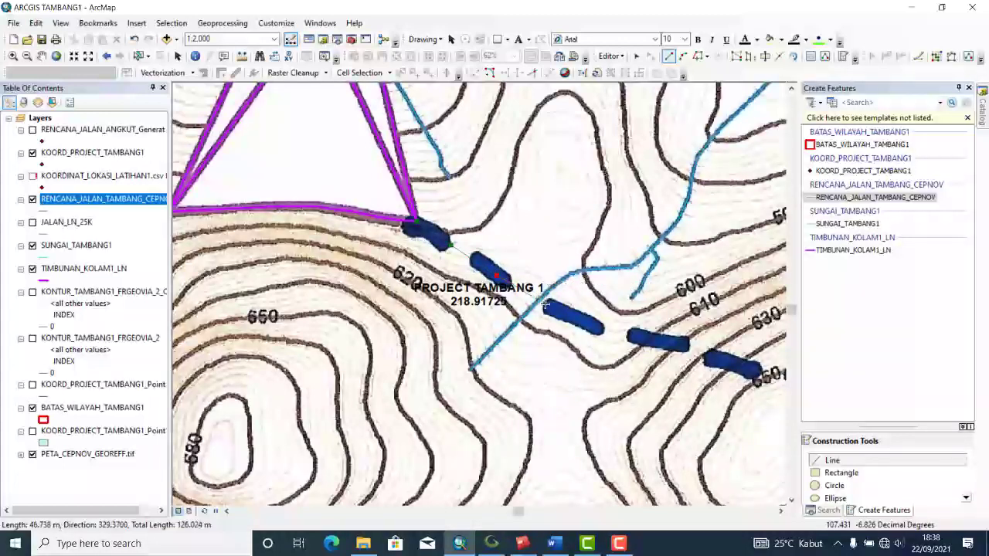
left_click(553, 311)
left_click(601, 330)
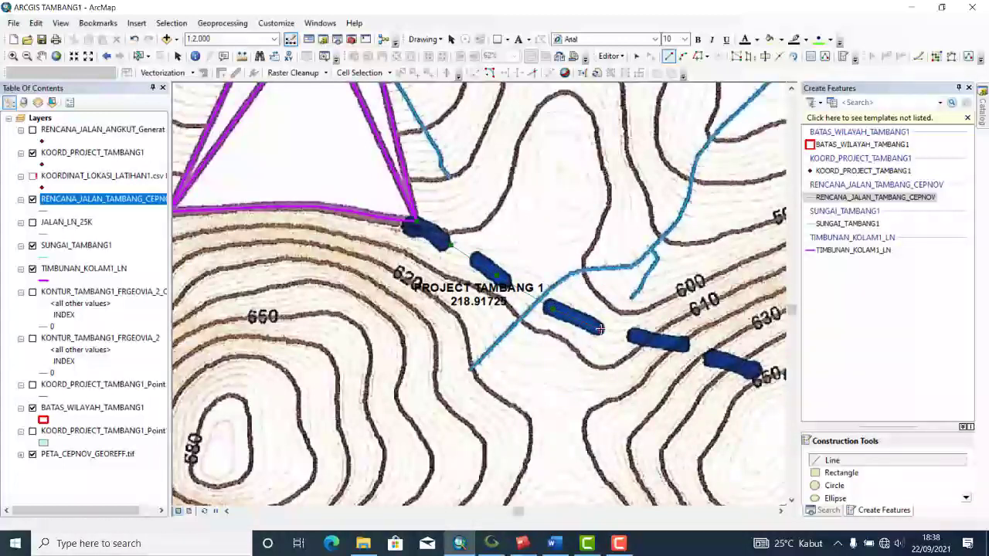
left_click(658, 340)
left_click(696, 351)
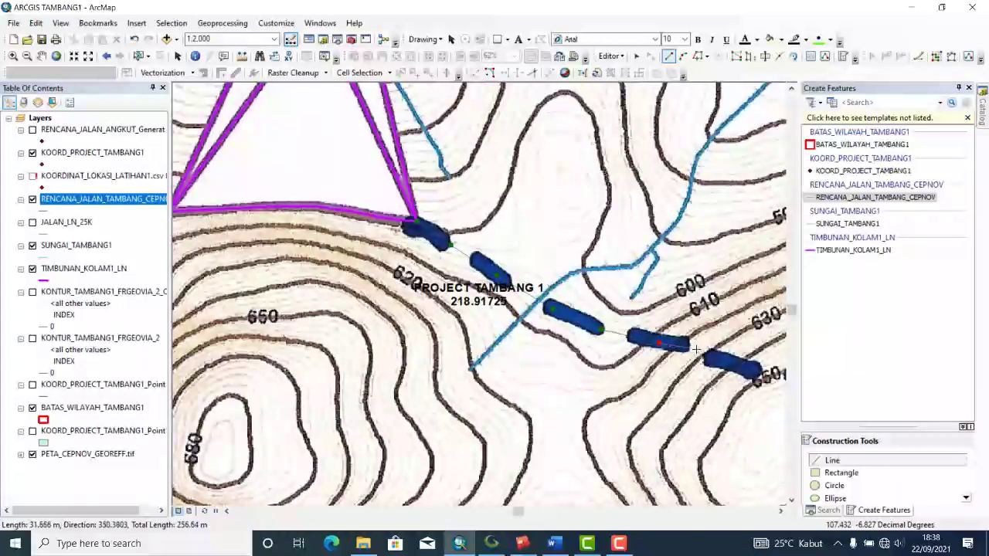
left_click(750, 369)
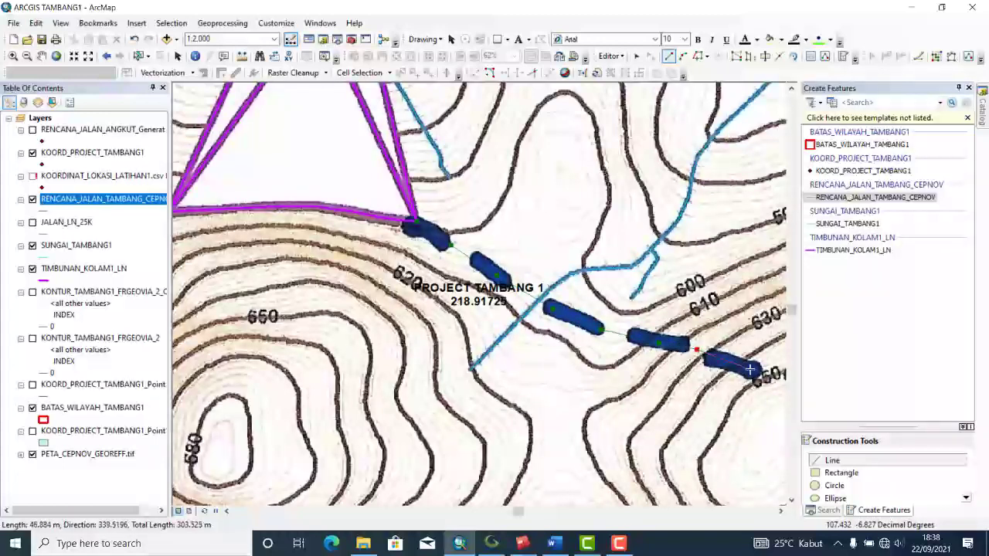
- Continue the road line along the remaining dashes, up to the last dash beside the red BATAS_WILAYAH_TAMBANG1 boundary
scroll(530, 279, "down", 3)
scroll(363, 263, "up", 1)
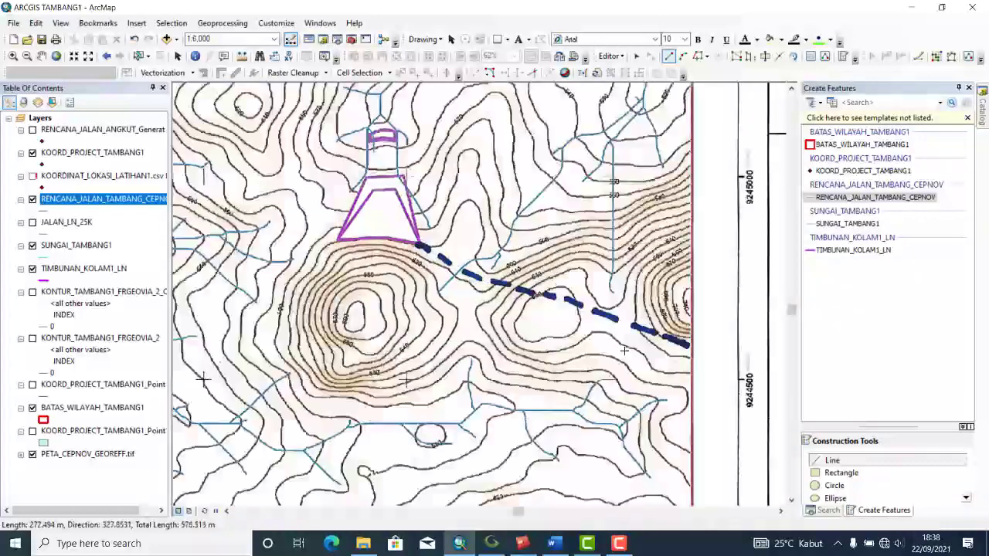
scroll(653, 331, "up", 2)
scroll(669, 345, "up", 1)
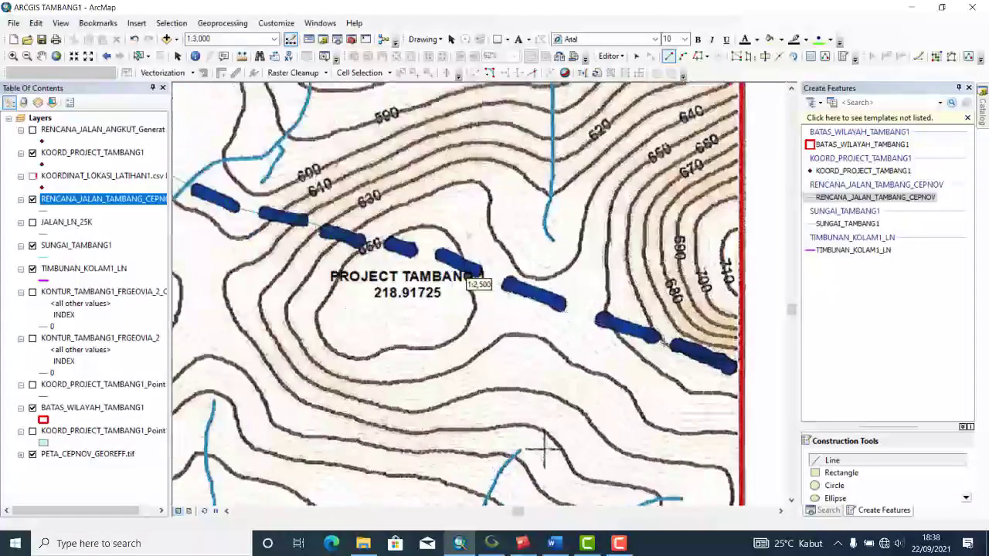
left_click(391, 245)
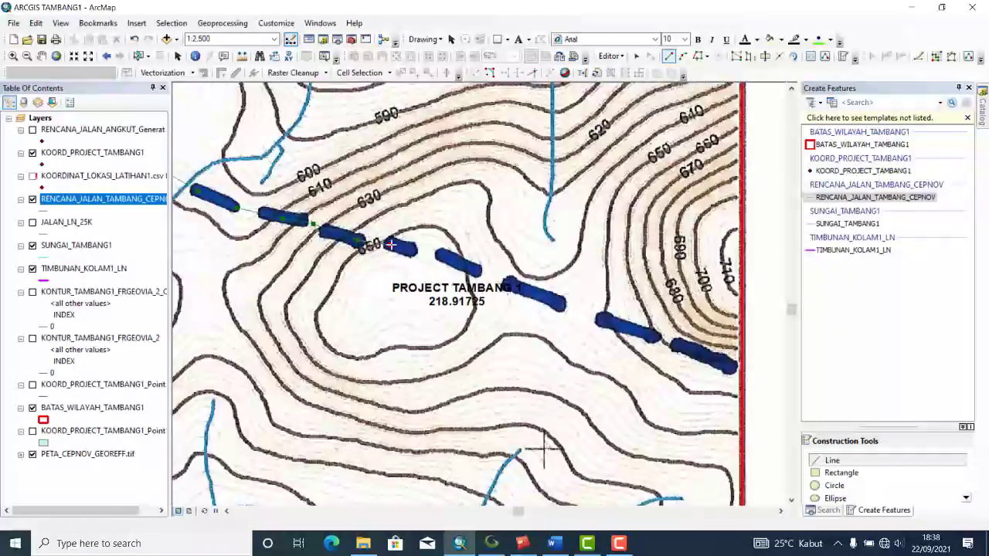
left_click(435, 253)
left_click(478, 269)
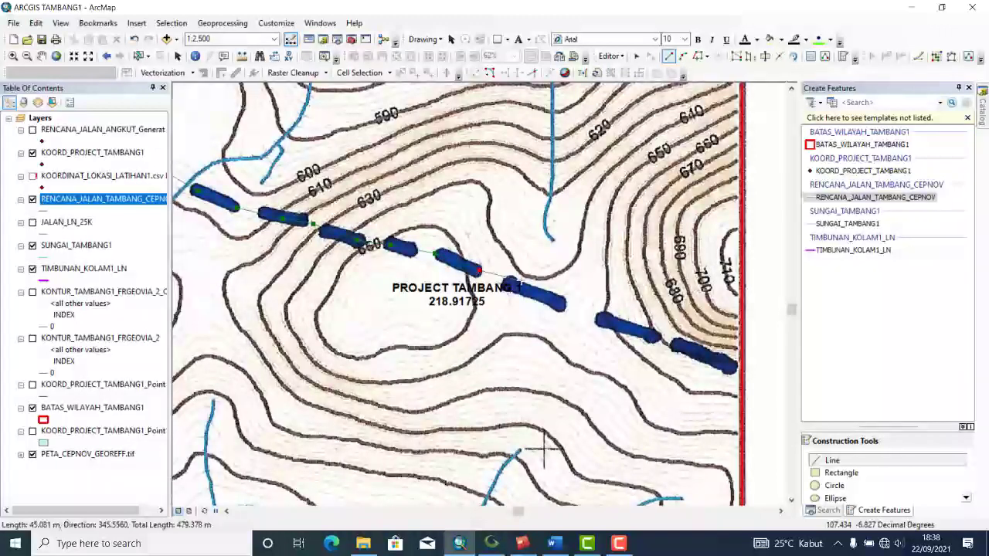
left_click(565, 305)
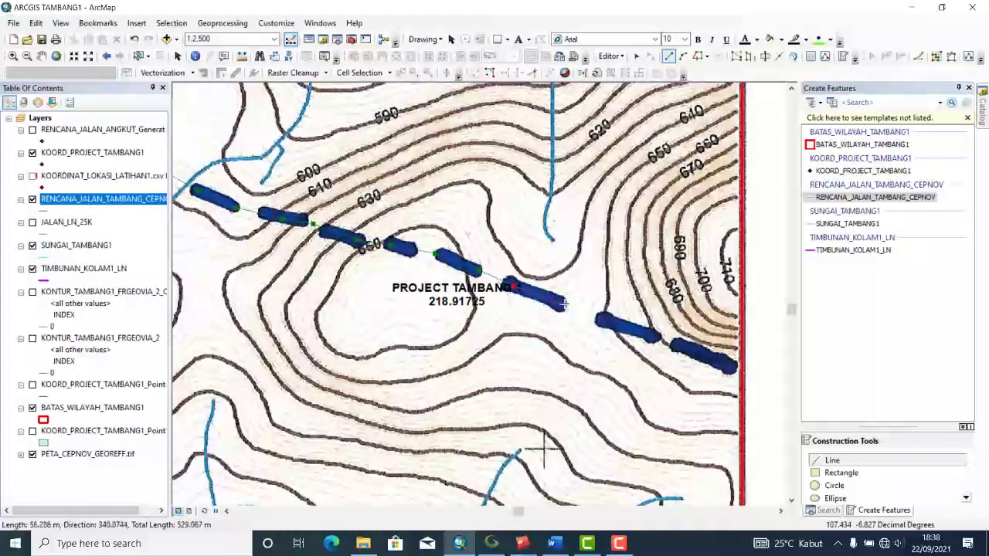
left_click(601, 319)
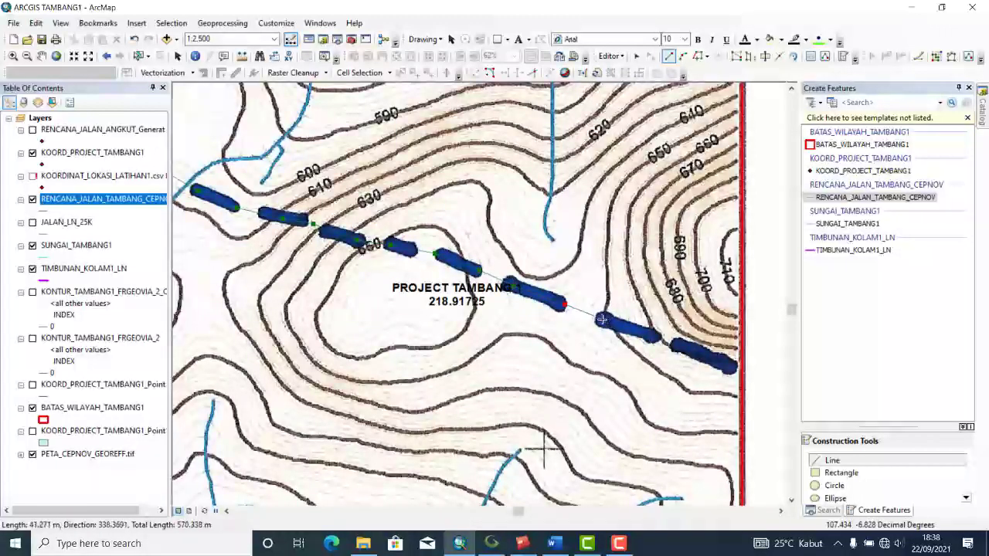
left_click(656, 336)
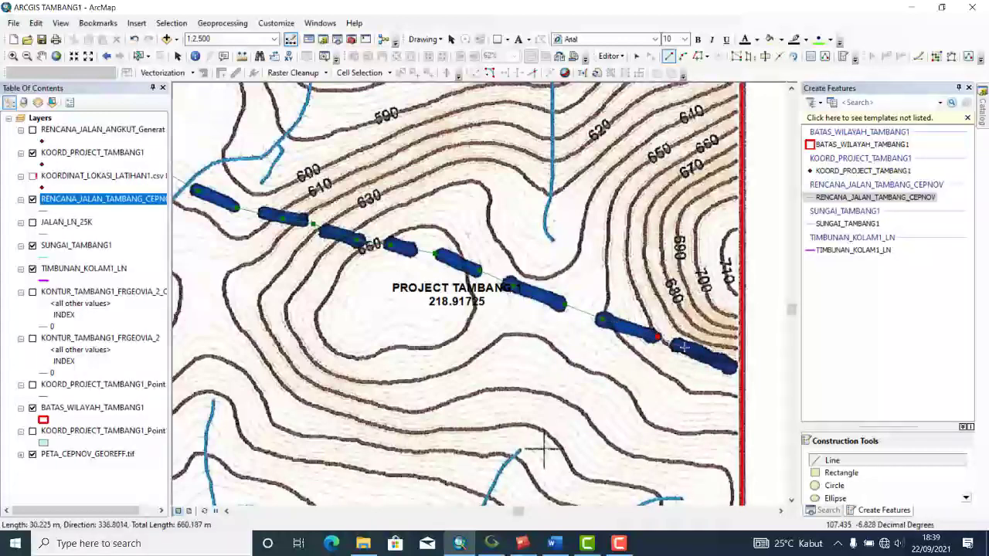
left_click(725, 363)
- End the road line on the BATAS_WILAYAH_TAMBANG1 edge and finish the sketch
scroll(545, 451, "down", 3)
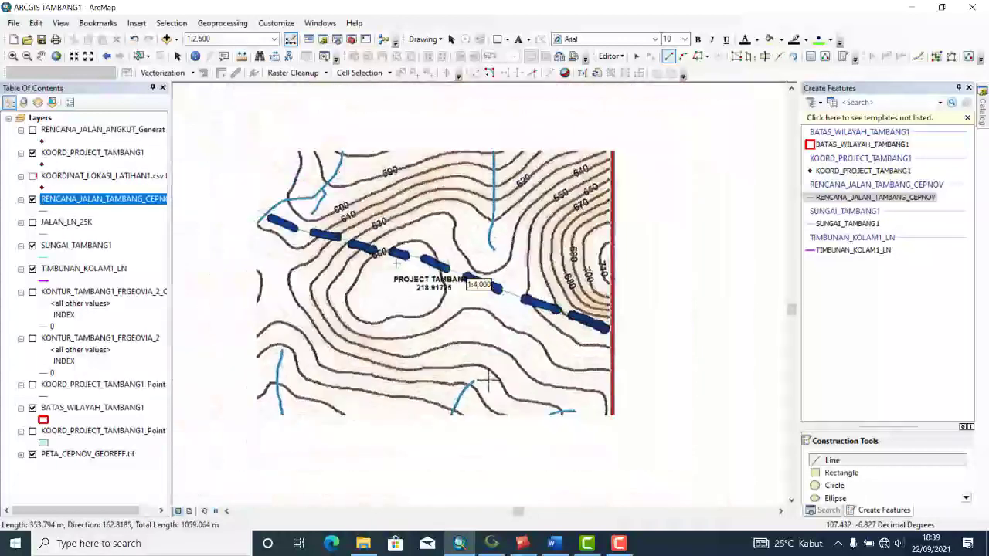
scroll(569, 348, "up", 1)
scroll(543, 313, "up", 4)
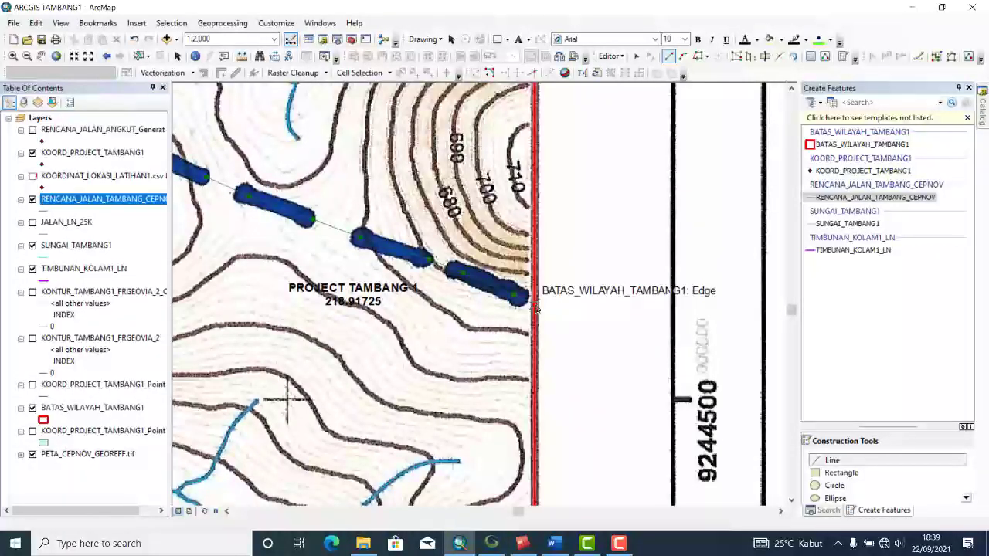
right_click(536, 307)
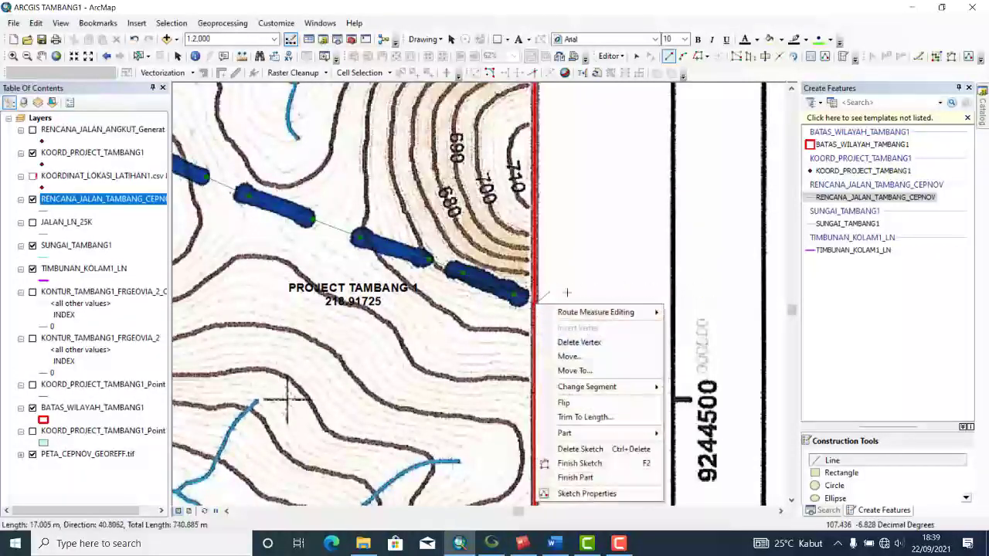
left_click(574, 464)
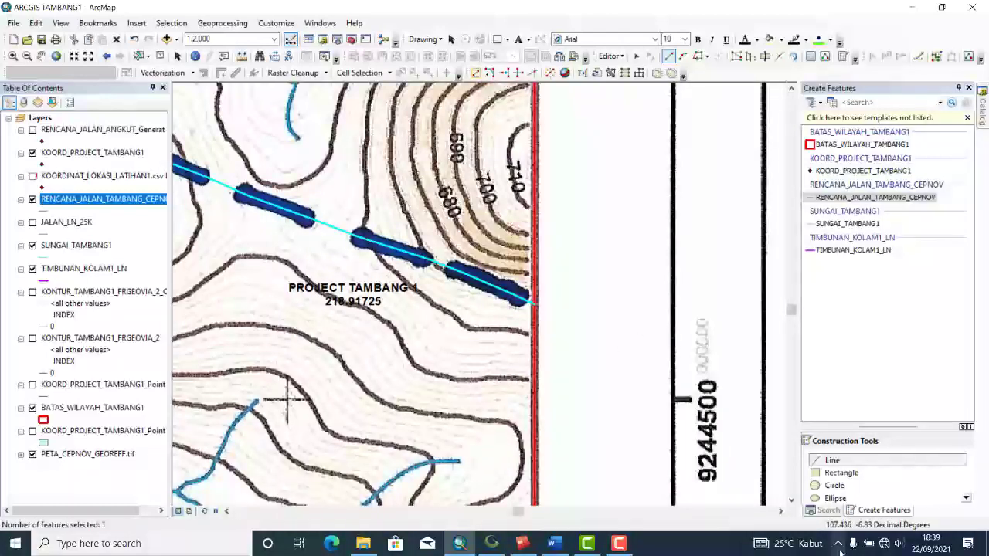
mouse_move(621, 545)
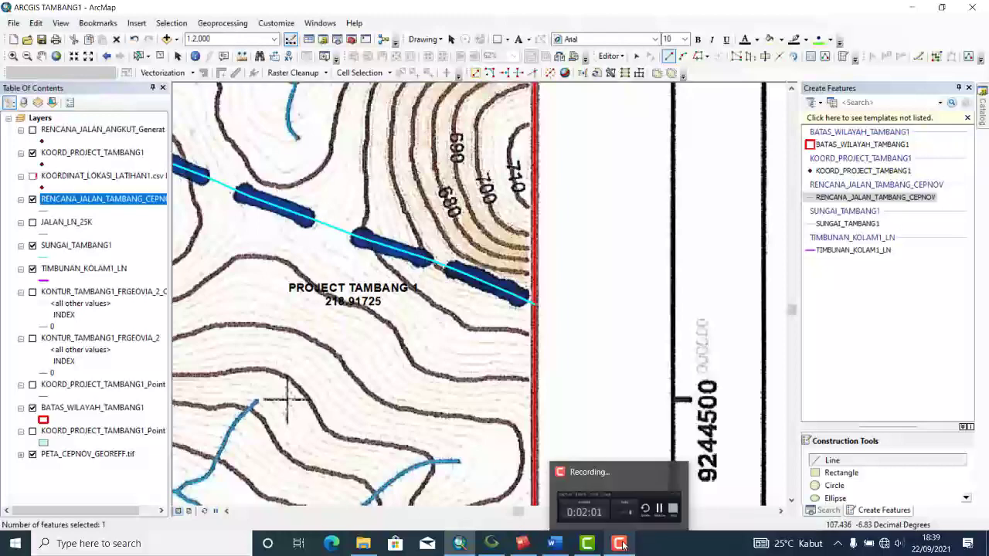
left_click(621, 545)
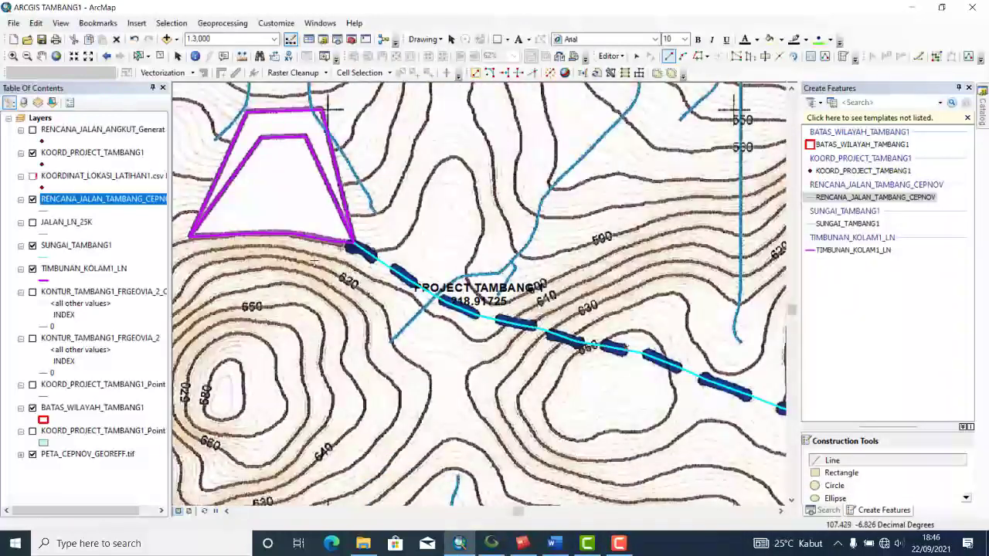
- Save the edits to the digitized mine road and stop the edit session
scroll(323, 247, "up", 2)
scroll(323, 247, "up", 2)
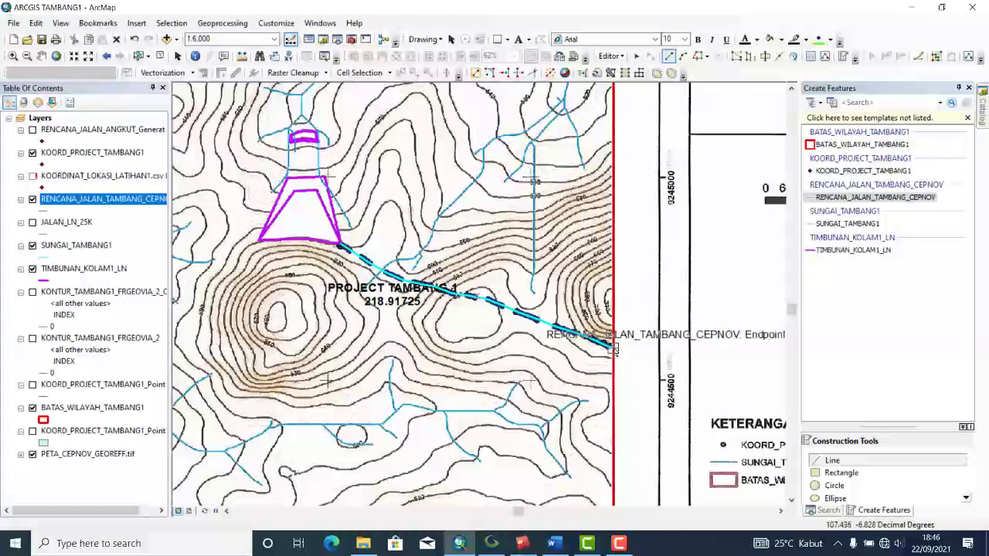
left_click(609, 55)
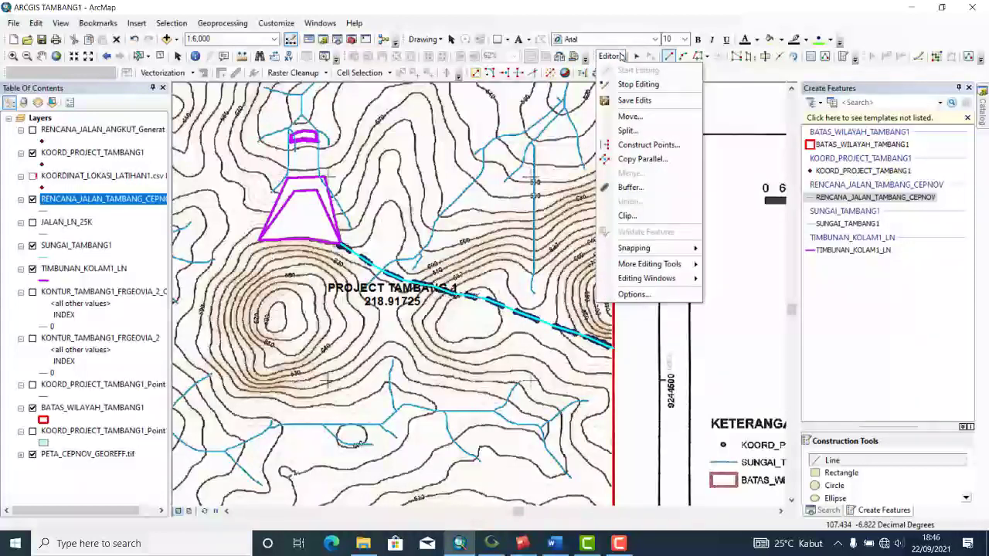
left_click(649, 100)
left_click(618, 58)
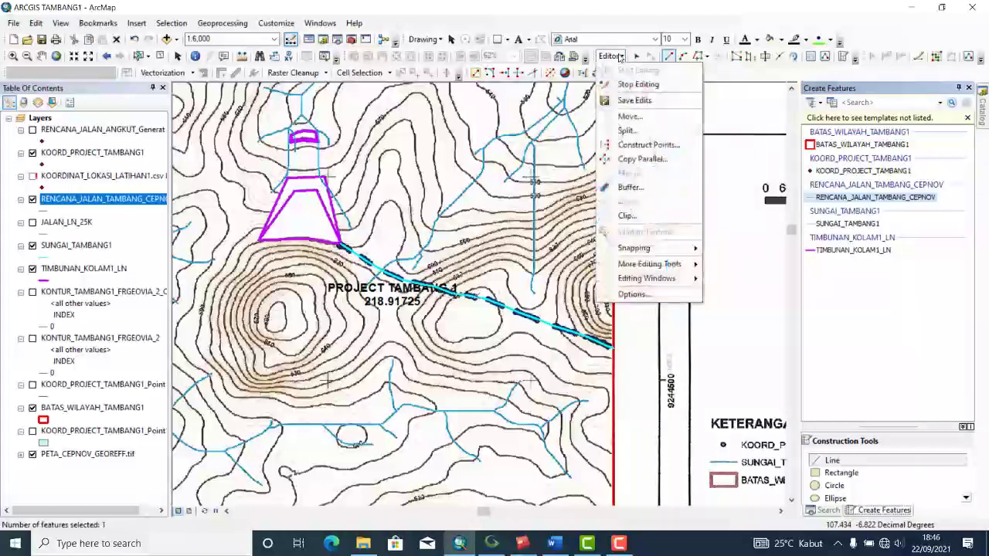
left_click(634, 85)
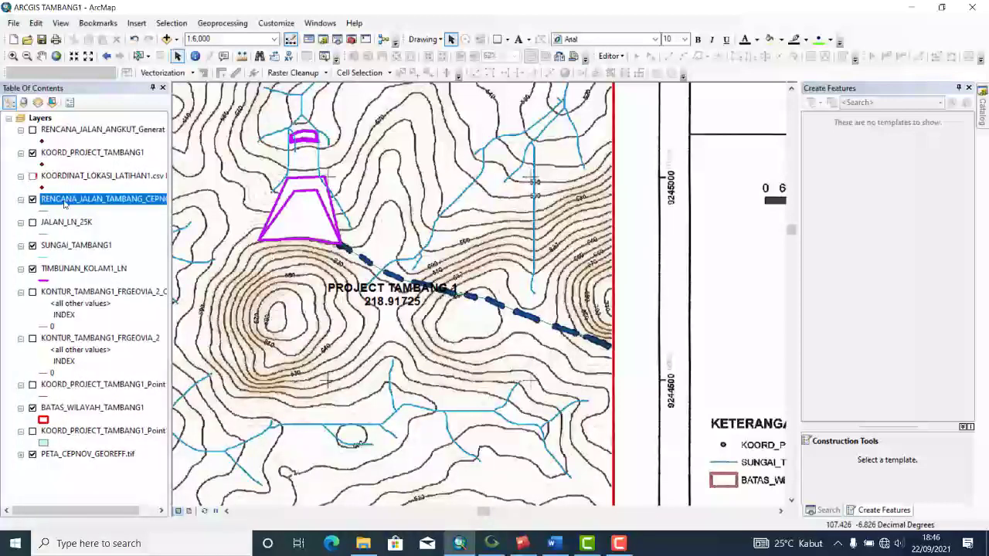
- Hide the PETA_CEPNOV_GEOREFF.tif raster so only the vector layers are drawn
scroll(77, 448, "right", 1)
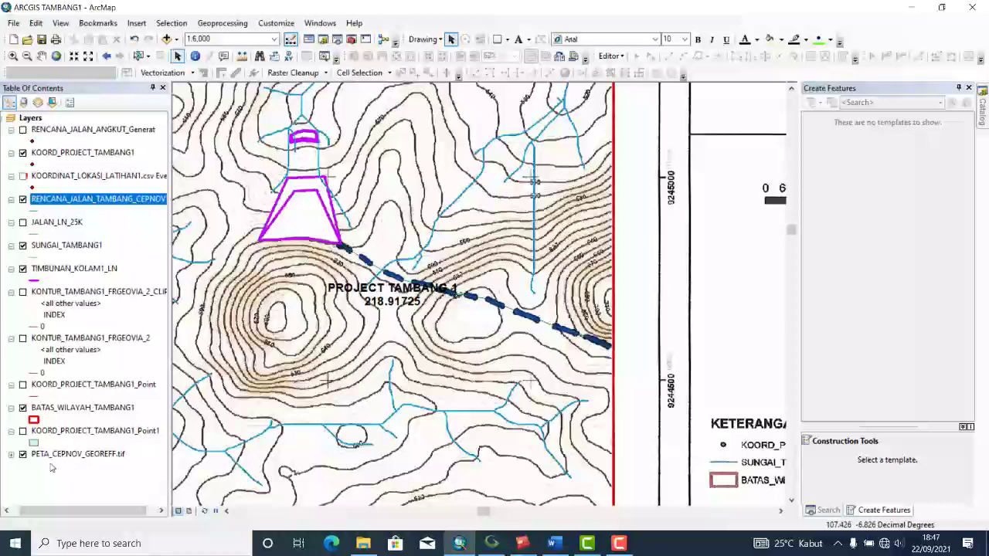
left_click(22, 455)
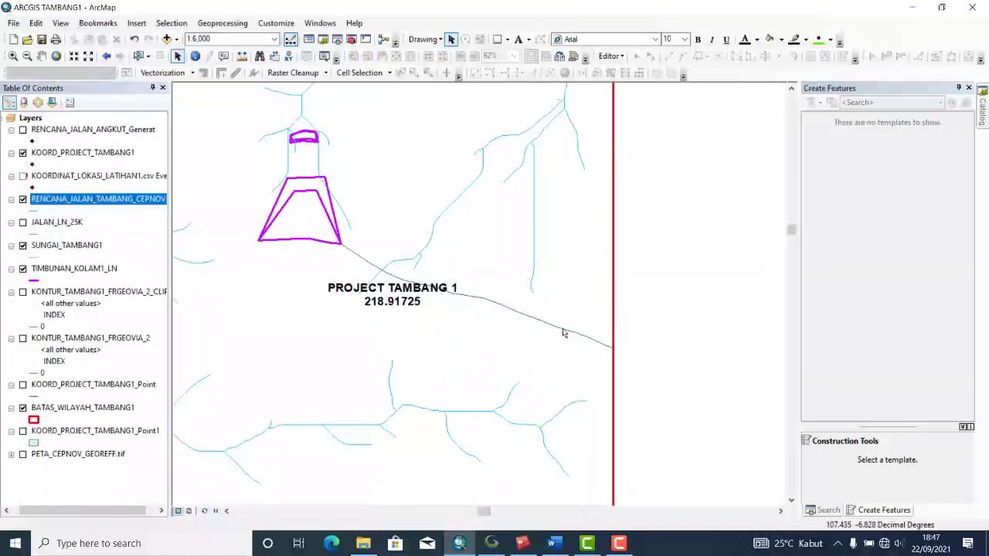
- Switch to Global Mapper and hide the PETA CORETAN CEPNOV.pdf layer
left_click(494, 547)
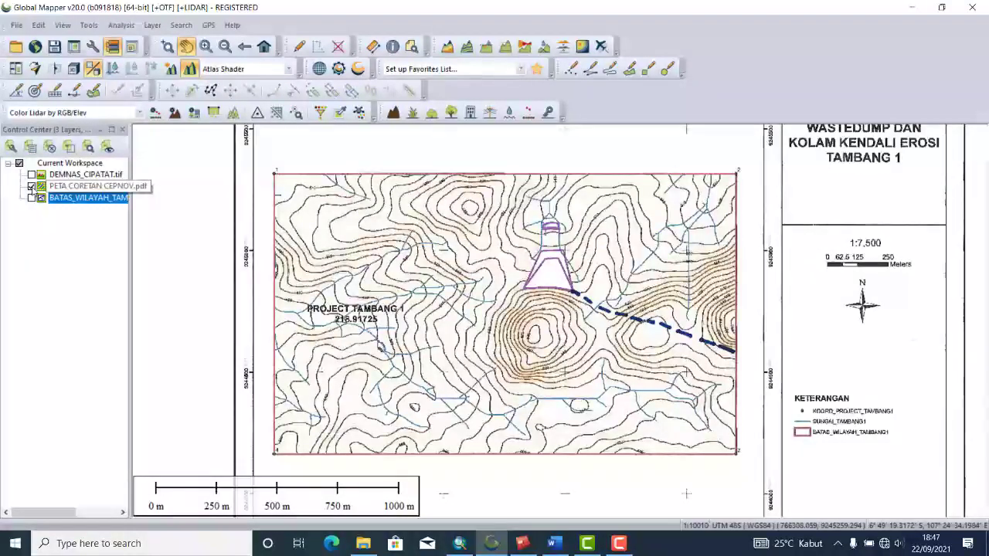
left_click(32, 186)
left_click(61, 186)
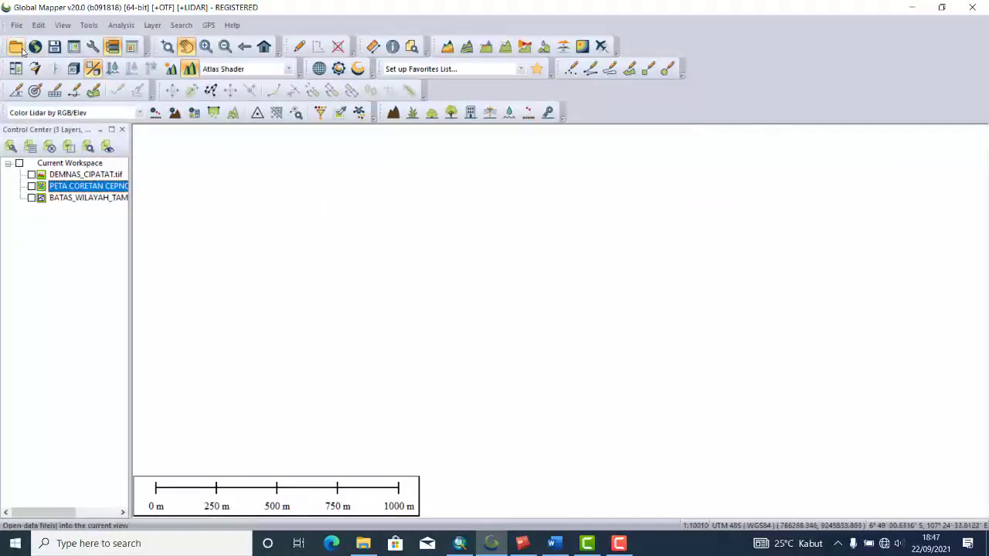
- Load the RENCANA_JALAN_TAMBANG_CEPNOV shapefile from the LATIHAN SOFTWARE TAMBANG FR BA folder into the workspace
left_click(21, 49)
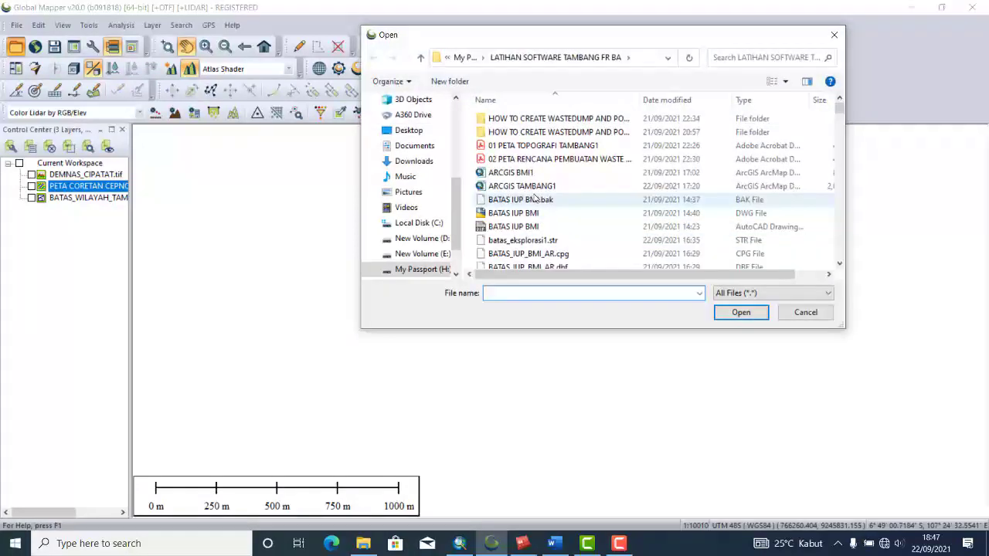
scroll(538, 203, "down", 3)
scroll(538, 202, "down", 12)
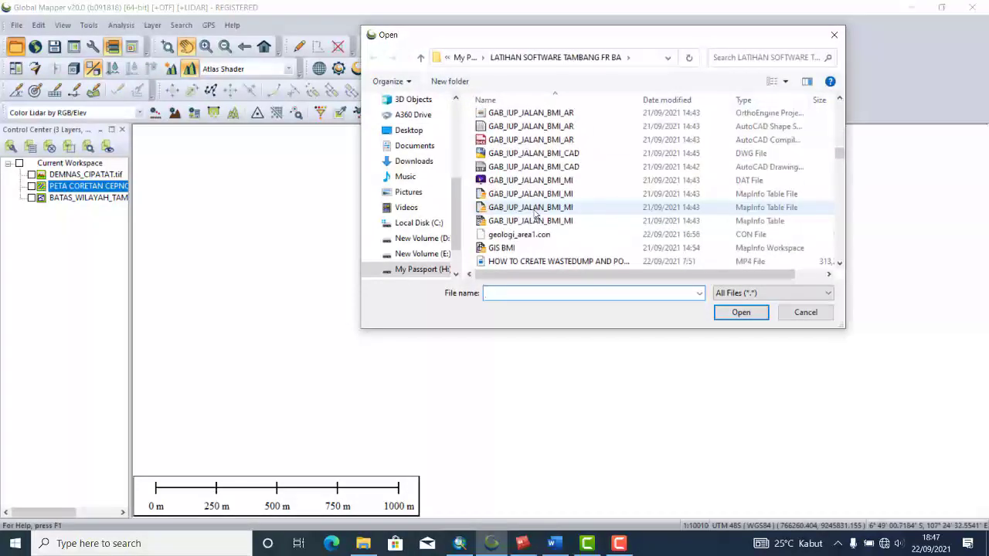
scroll(535, 216, "down", 12)
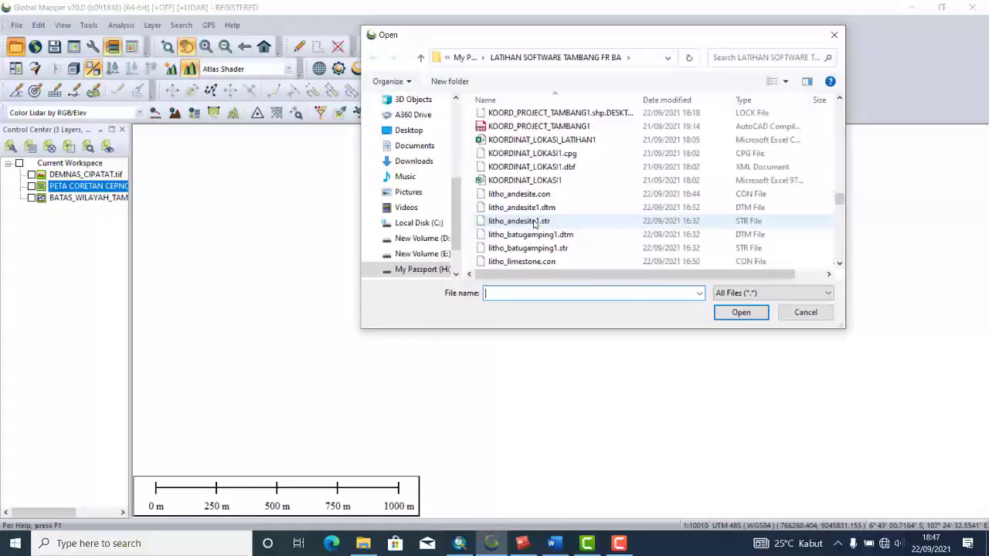
scroll(535, 228, "down", 3)
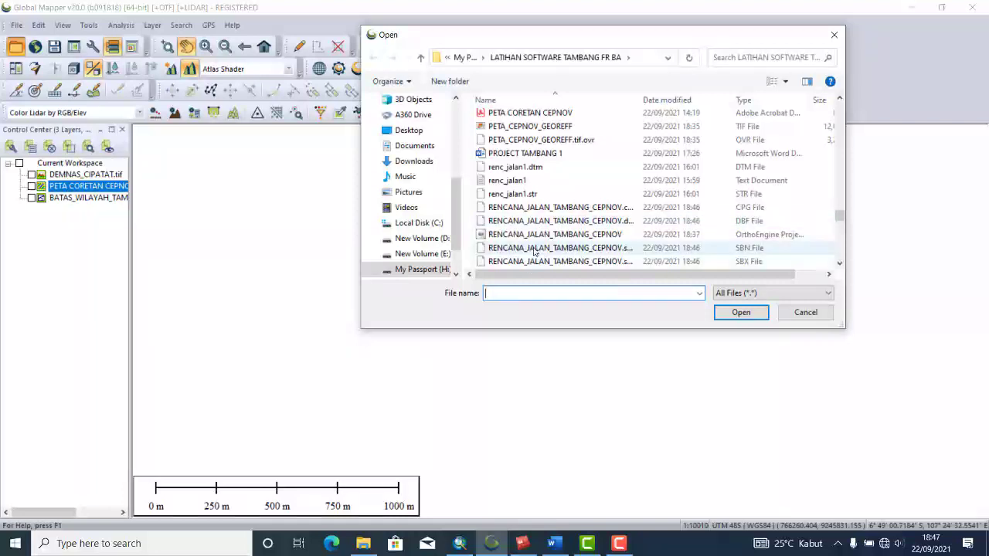
scroll(578, 244, "down", 1)
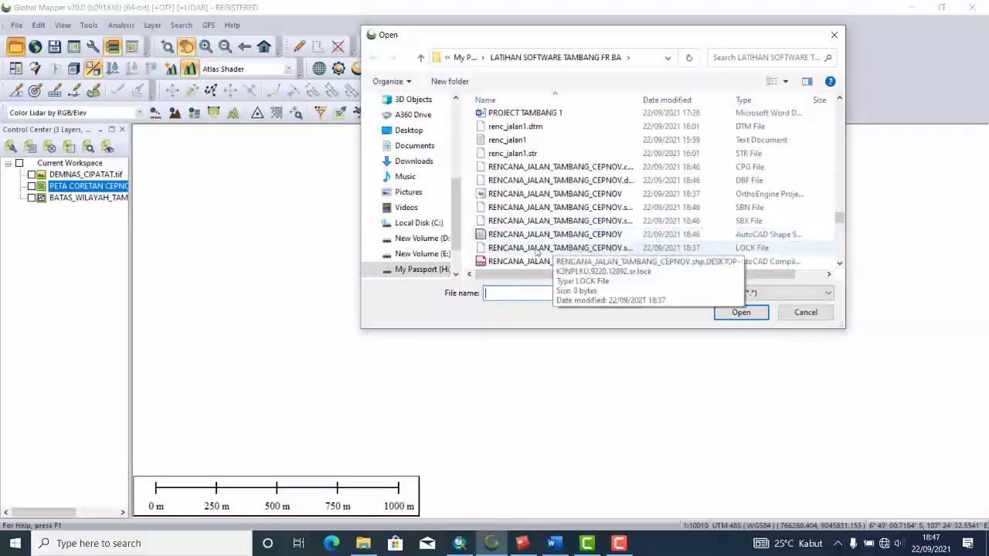
left_click(540, 240)
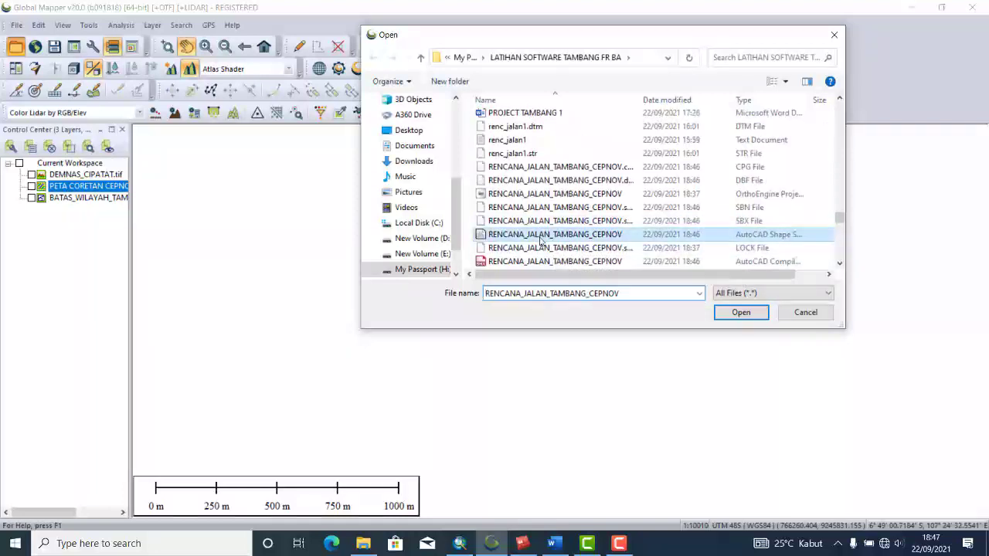
left_click(740, 312)
scroll(753, 359, "up", 2)
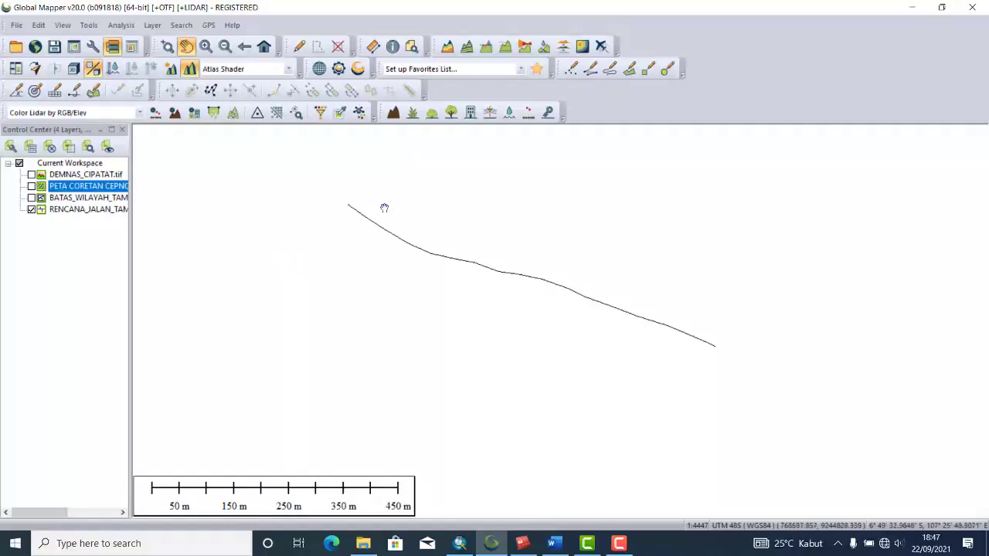
- Start a vector export of the mine road in DXF format and accept the projection tip and export options
left_click(16, 25)
mouse_move(78, 362)
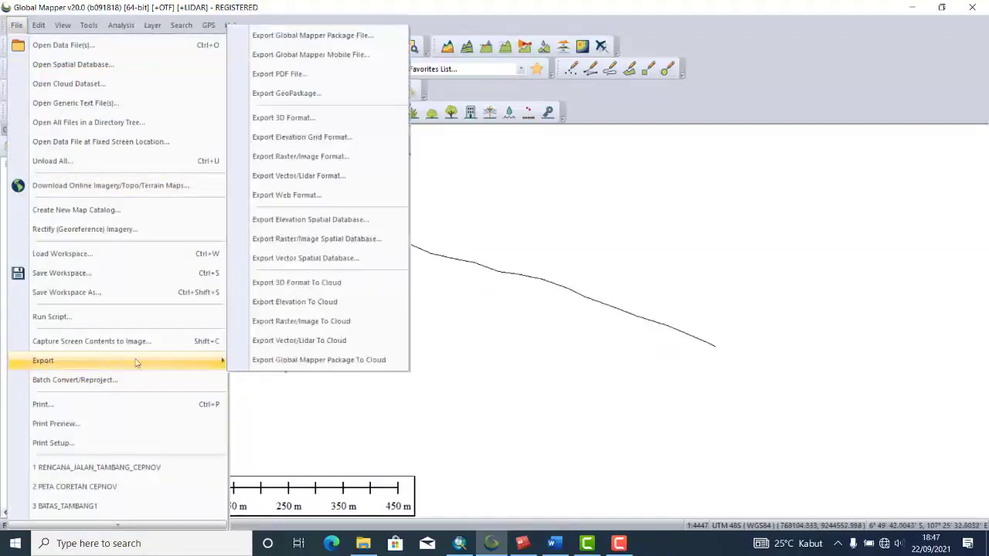
left_click(325, 177)
left_click(455, 288)
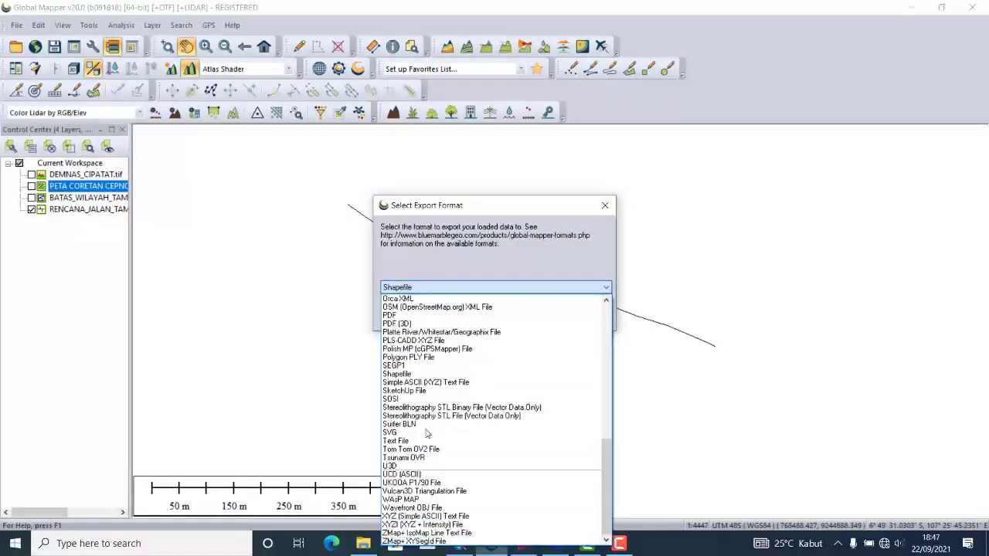
scroll(422, 319, "up", 9)
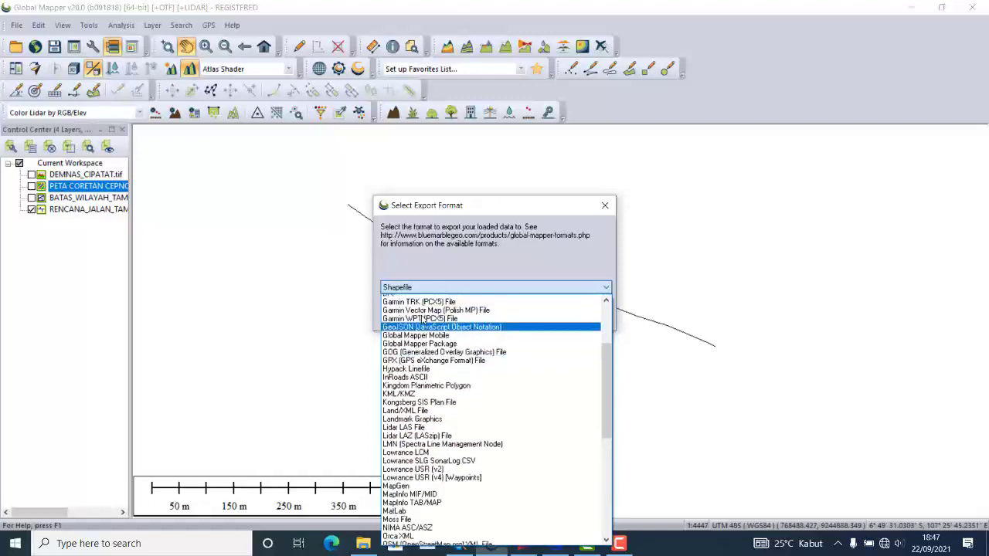
scroll(421, 318, "up", 2)
left_click(431, 332)
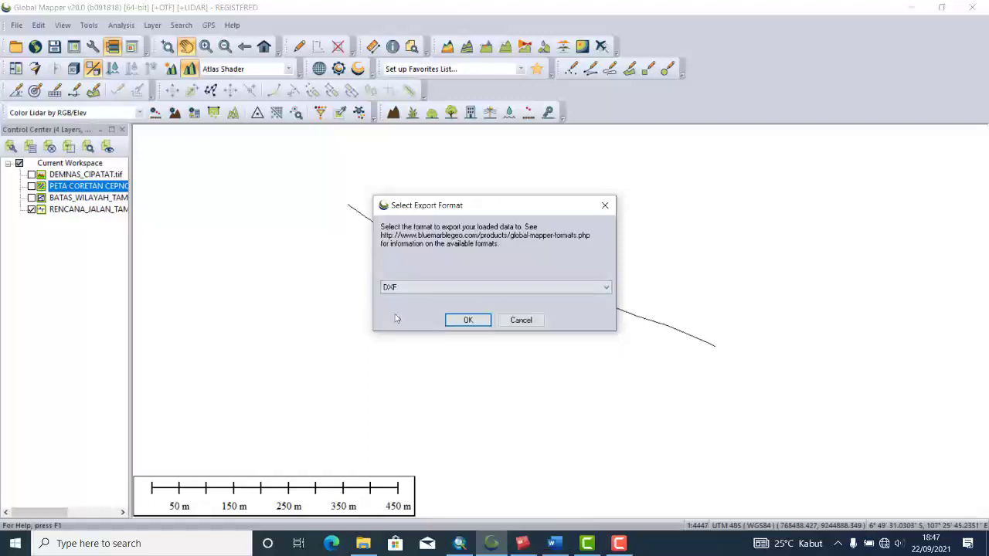
left_click(471, 325)
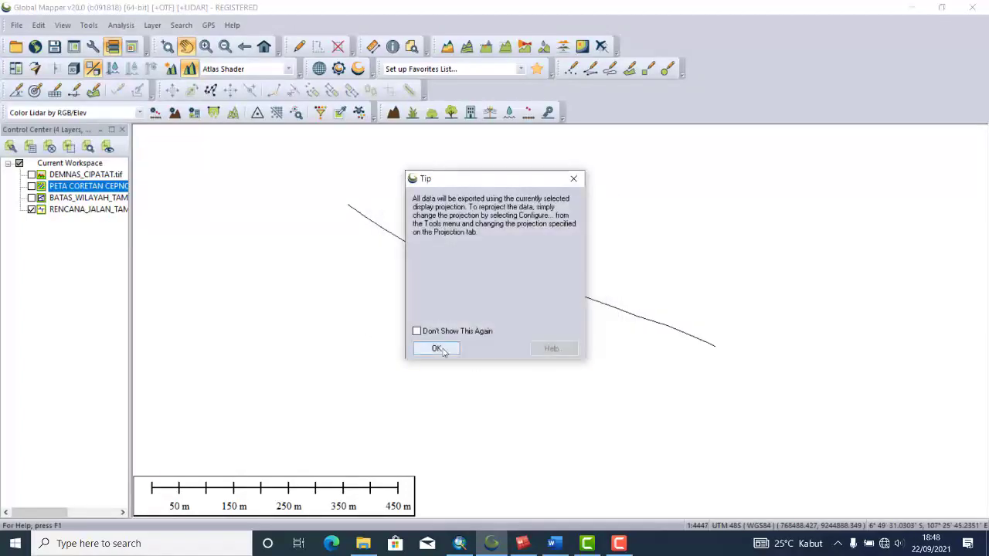
left_click(442, 349)
left_click(425, 455)
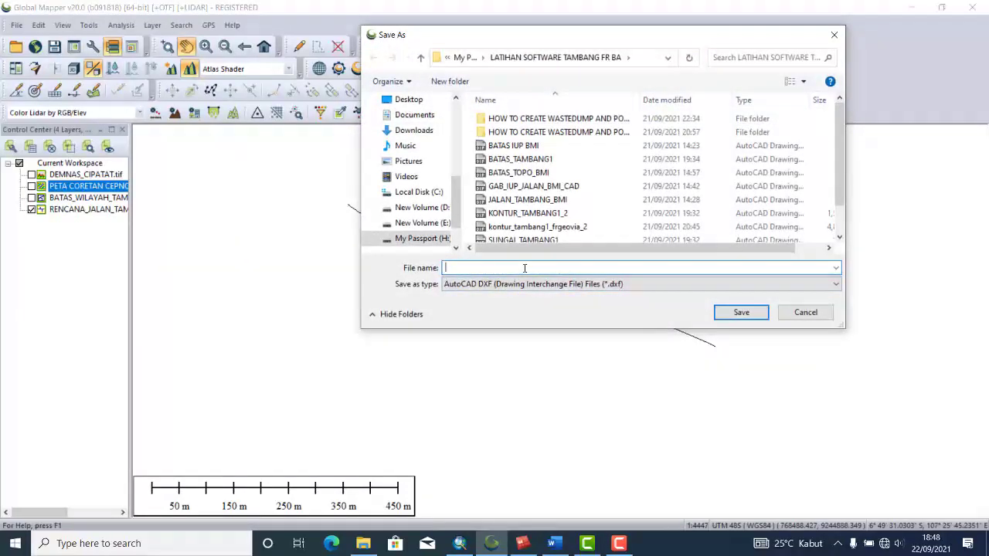
- Save the exported DXF as RENCANA_JALAN_TAMBANG_CEPNOV1 in the LATIHAN SOFTWARE TAMBANG FR BA folder
type("RE")
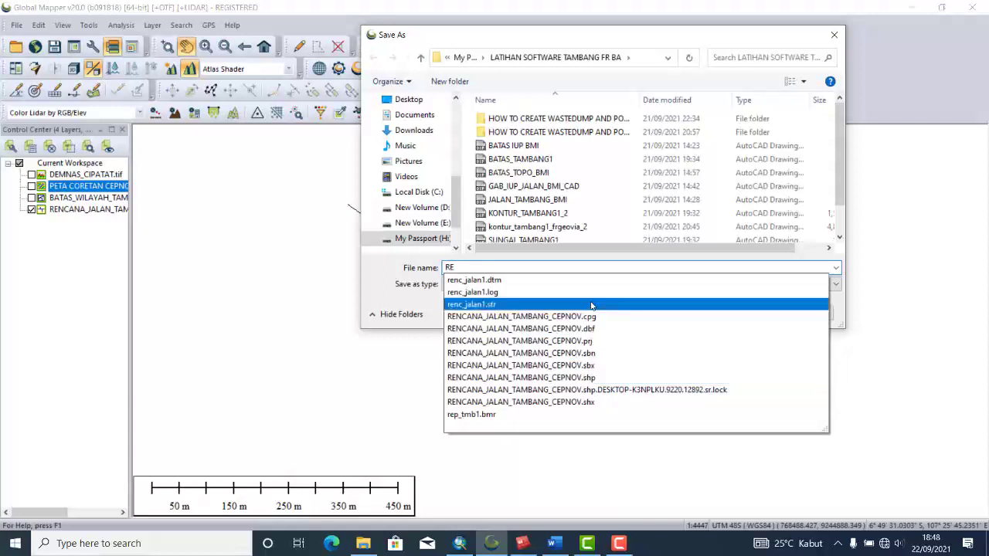
left_click(563, 316)
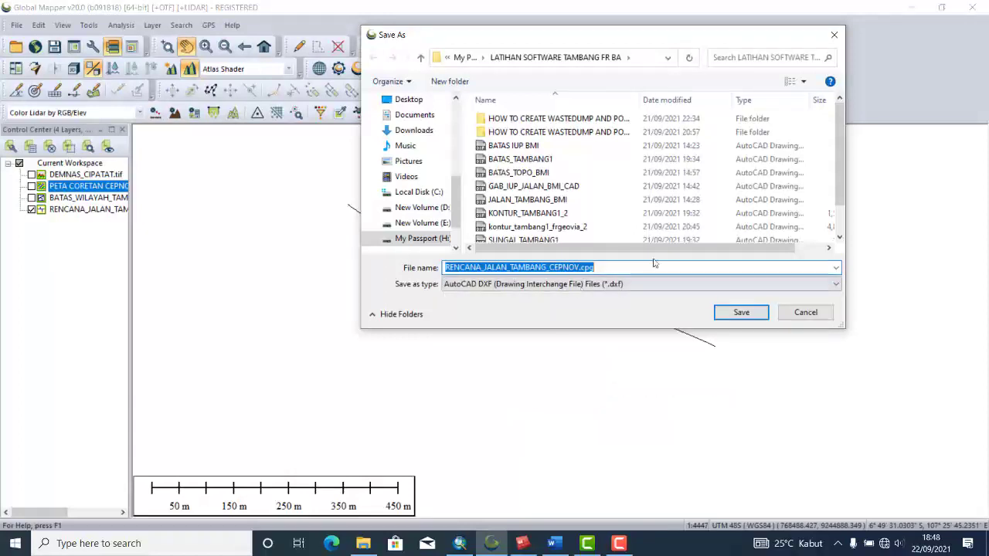
left_click(648, 266)
key("BackSpace")
key("BackSpace")
key("BackSpace")
key("BackSpace")
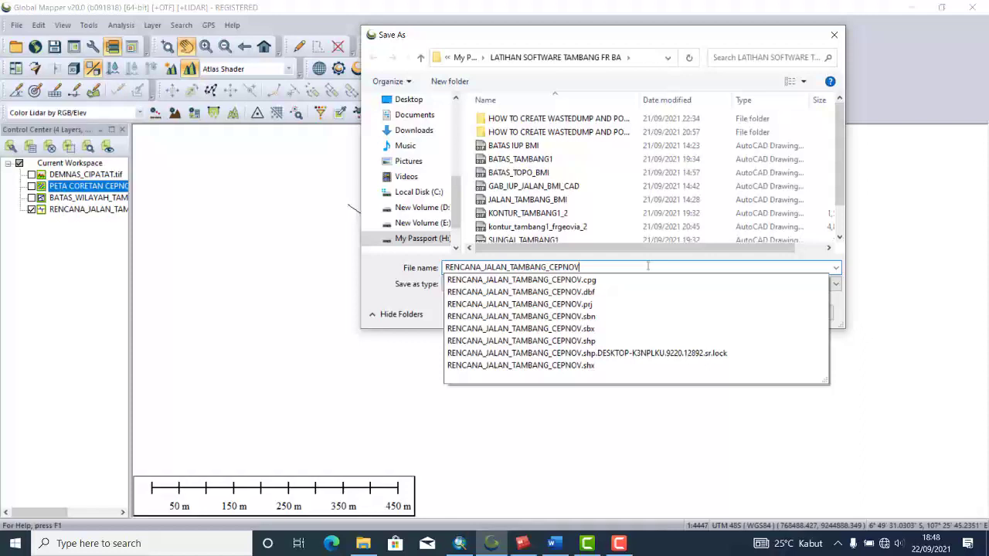
type("1")
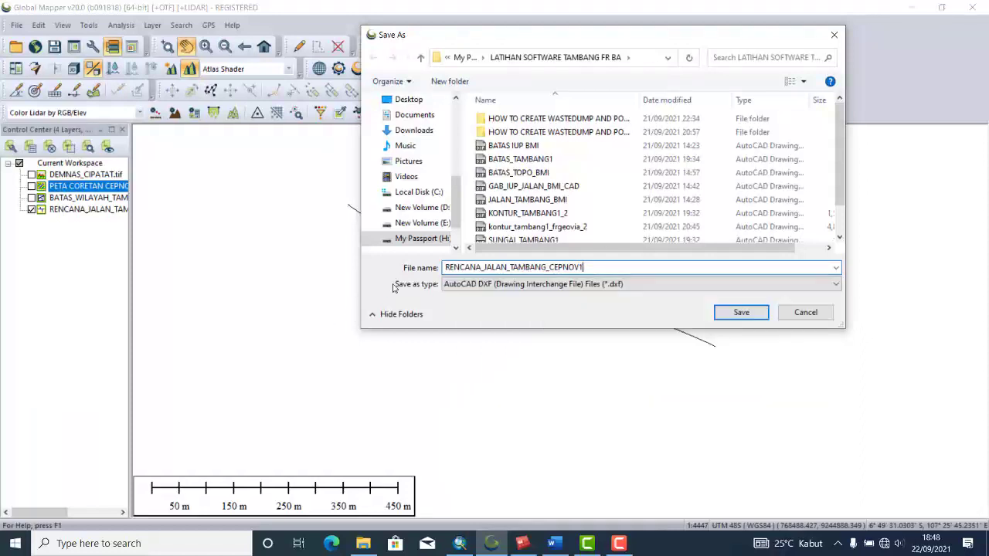
left_click(742, 312)
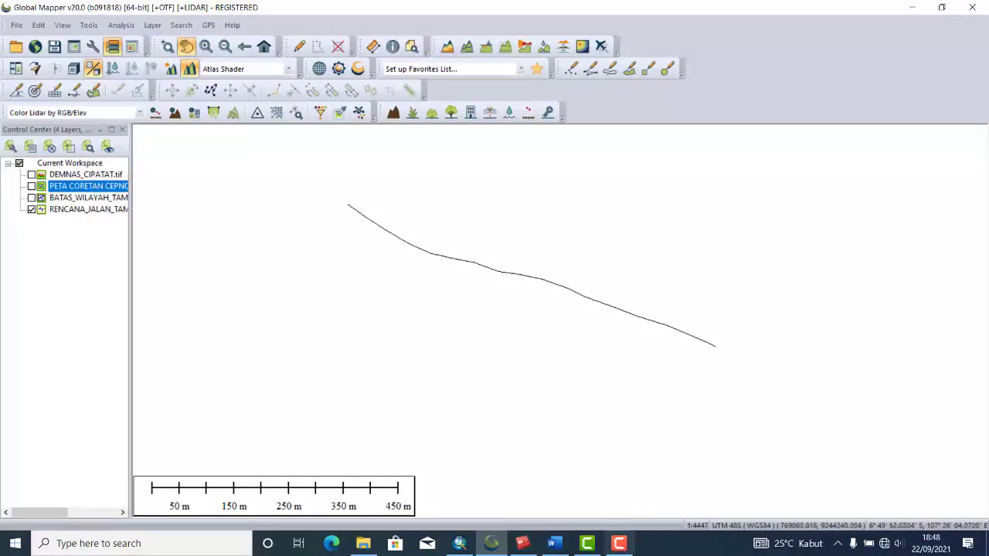
- Switch to Surpac and set the LATIHAN SOFTWARE TAMBANG FR BA folder on drive H: as the work directory
left_click(522, 543)
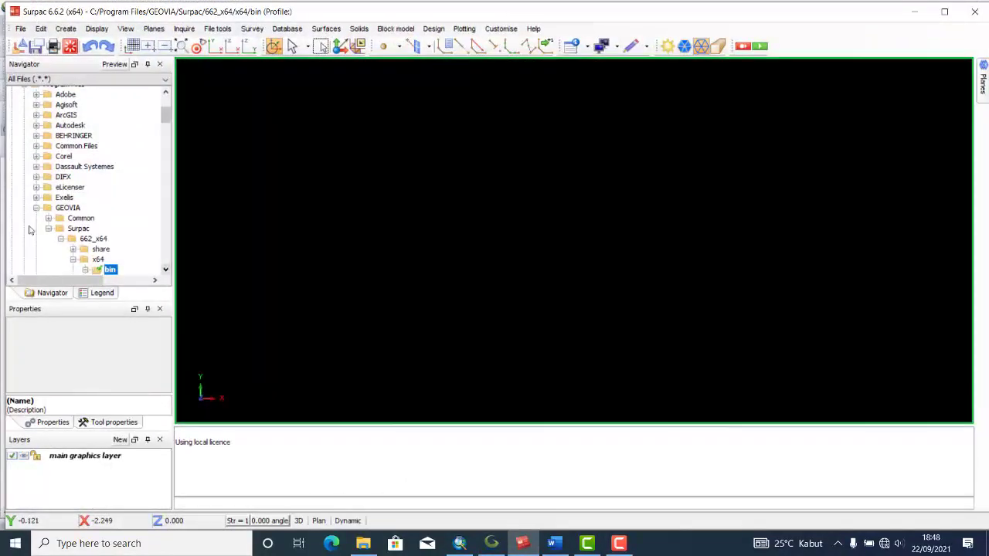
left_click(37, 208)
scroll(56, 214, "down", 12)
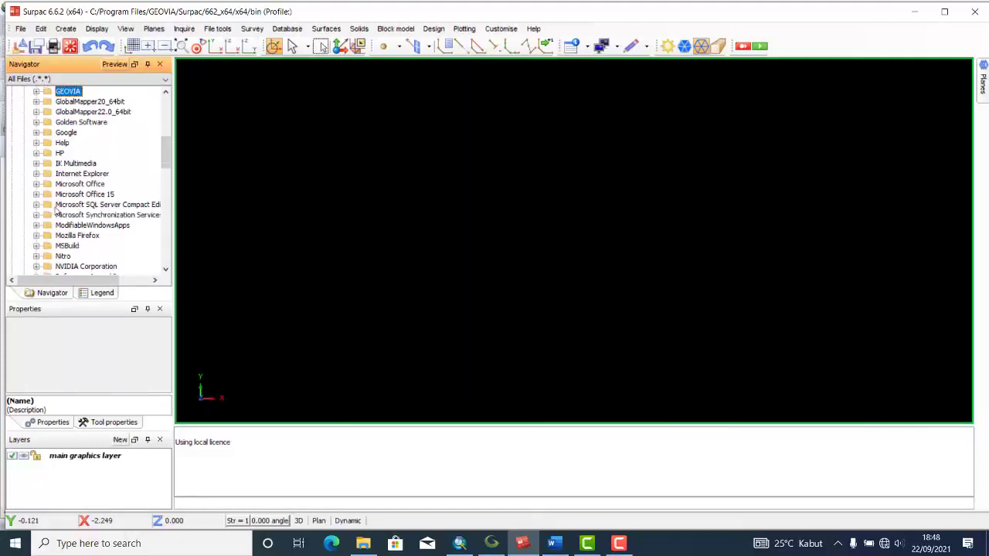
scroll(55, 212, "down", 5)
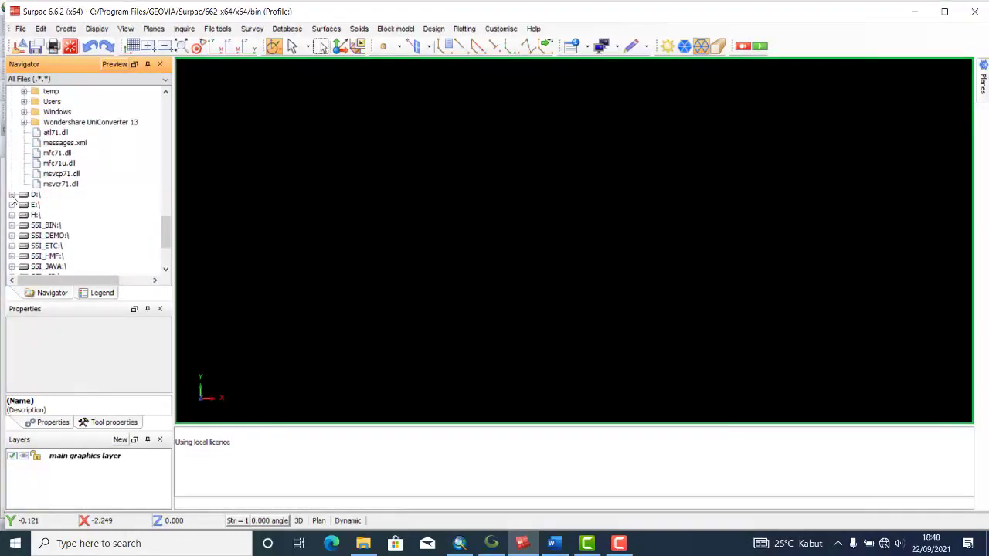
left_click(12, 194)
scroll(73, 201, "down", 15)
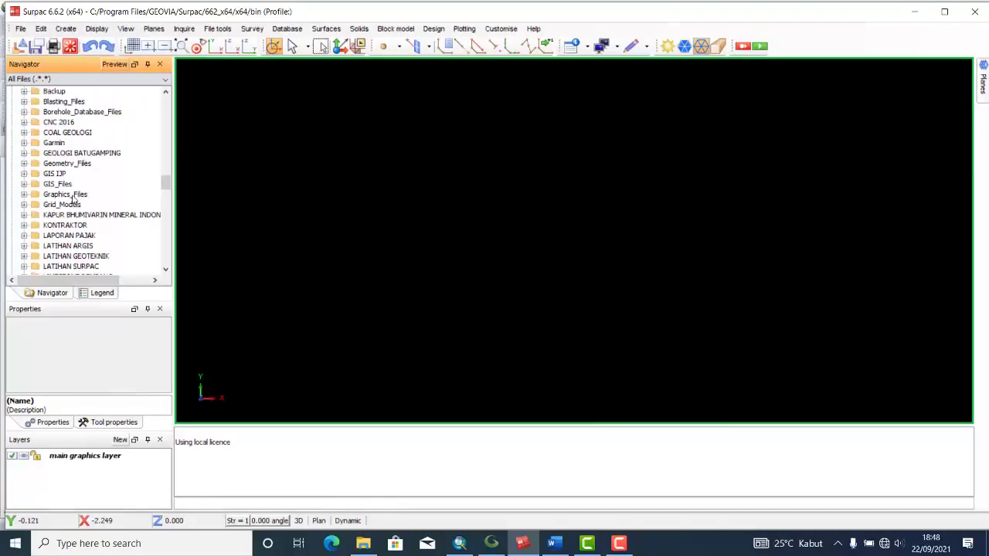
scroll(71, 203, "down", 15)
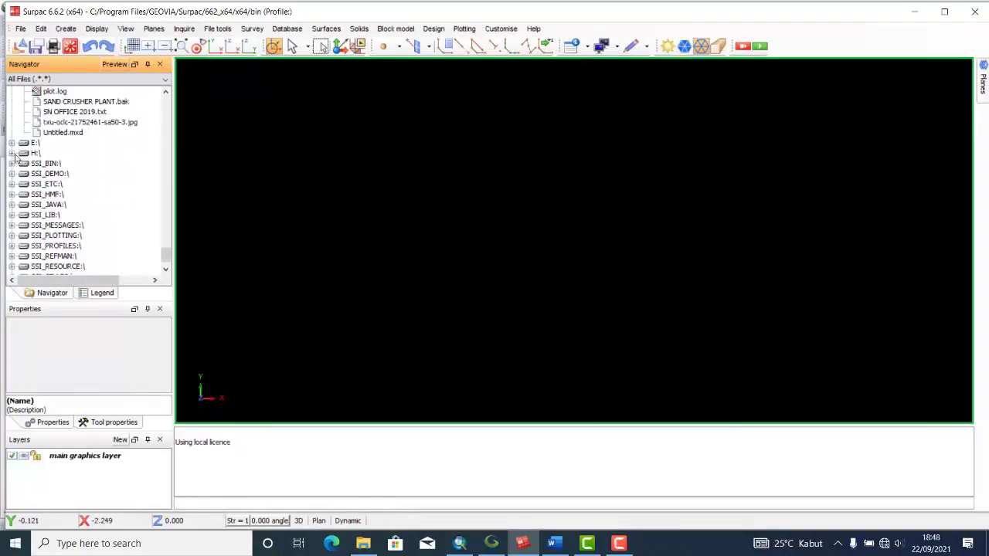
left_click(11, 154)
scroll(101, 209, "down", 1)
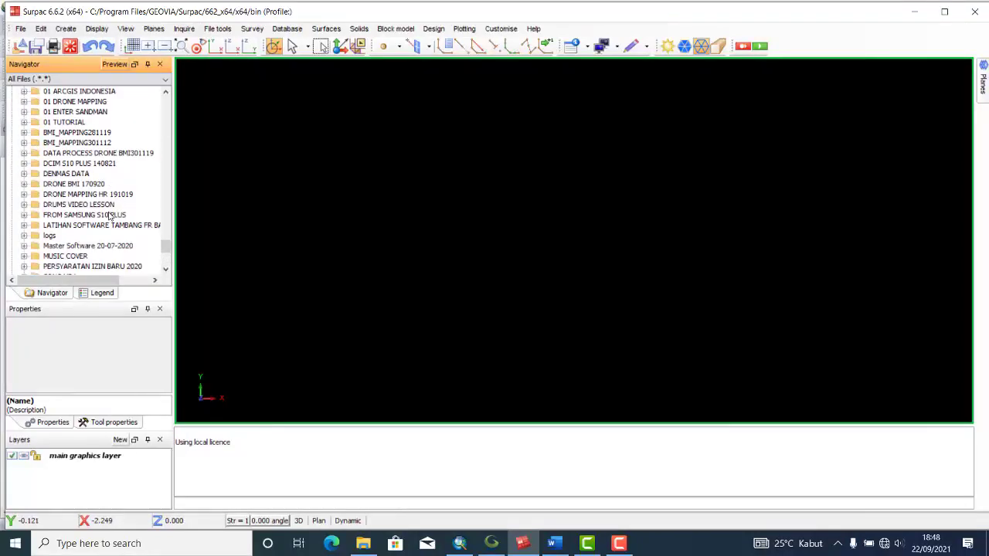
right_click(112, 226)
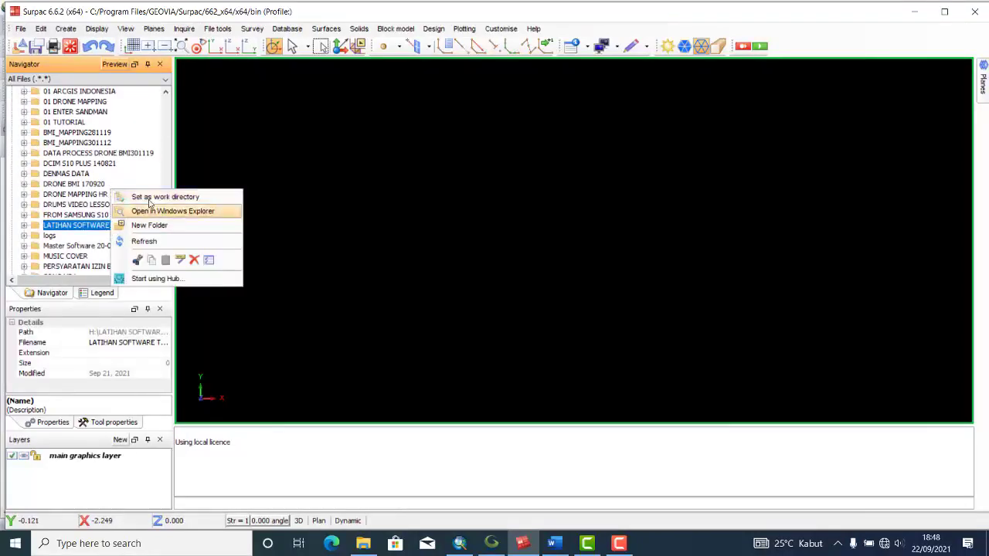
left_click(159, 200)
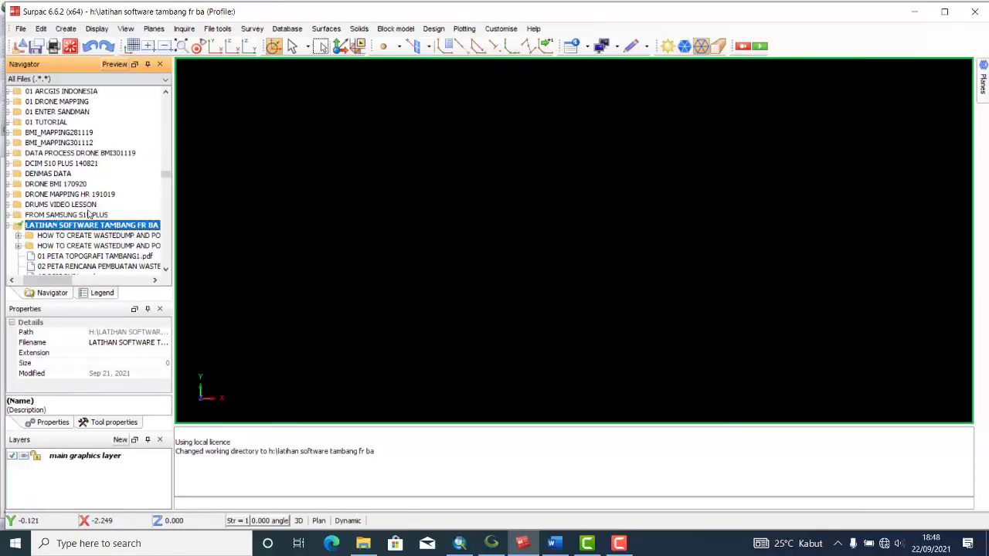
scroll(89, 214, "down", 1)
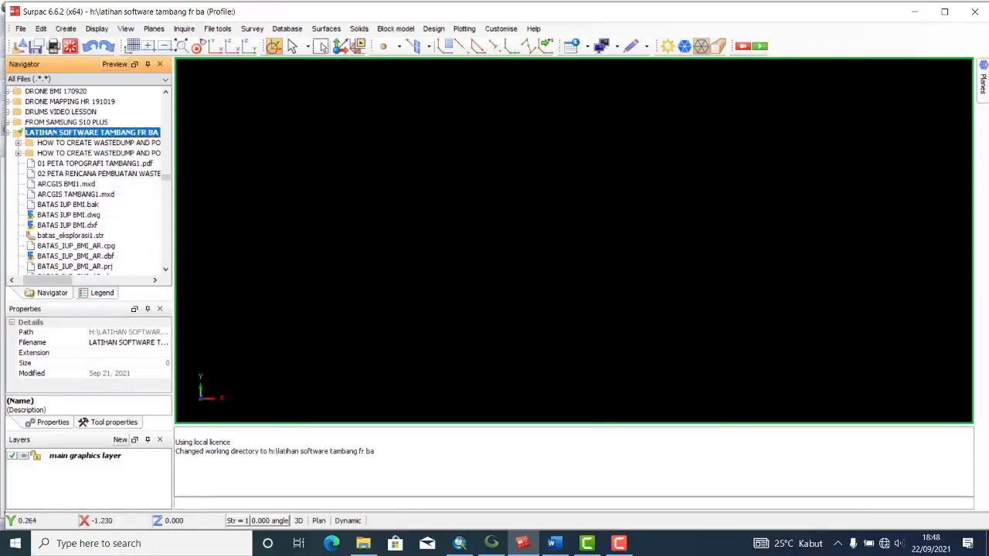
- Convert RENCANA_JALAN_TAMBANG_CEPNOV1.dxf into a Surpac string file, keeping ID range 1 and the default output location
left_click(21, 29)
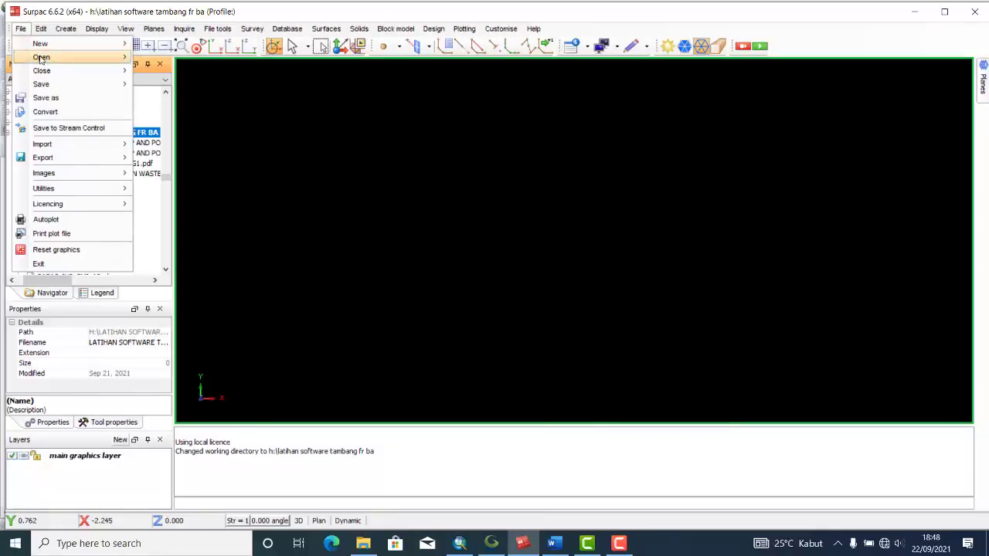
mouse_move(63, 152)
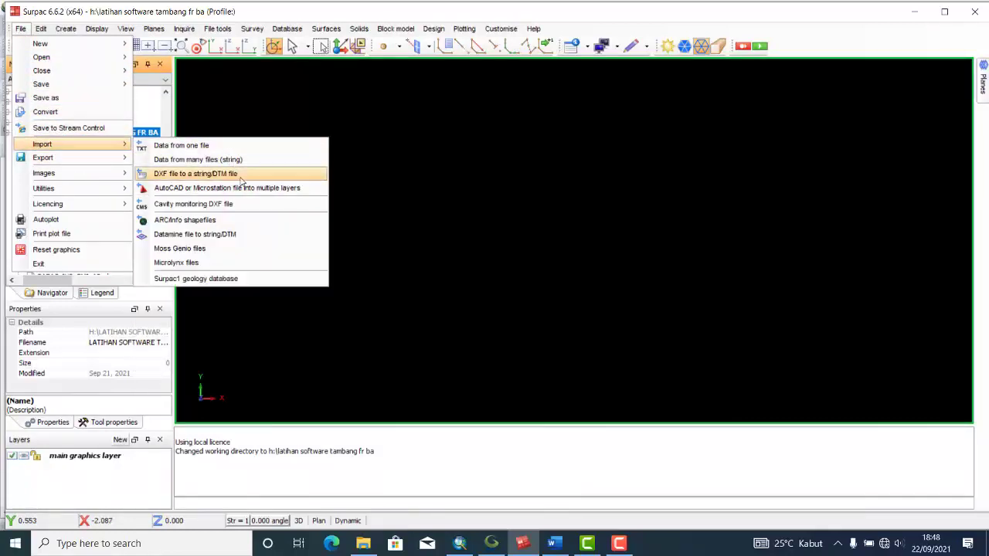
left_click(229, 176)
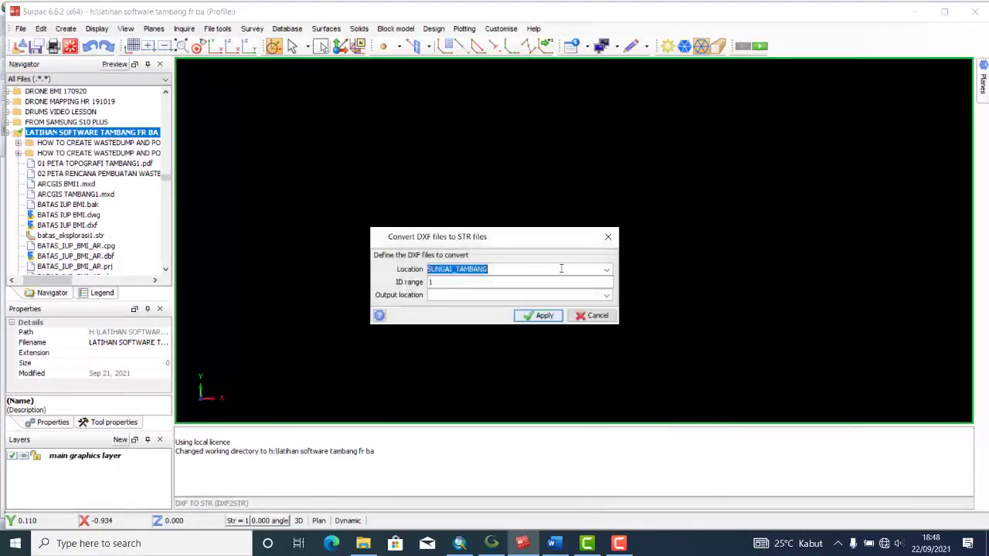
left_click(606, 269)
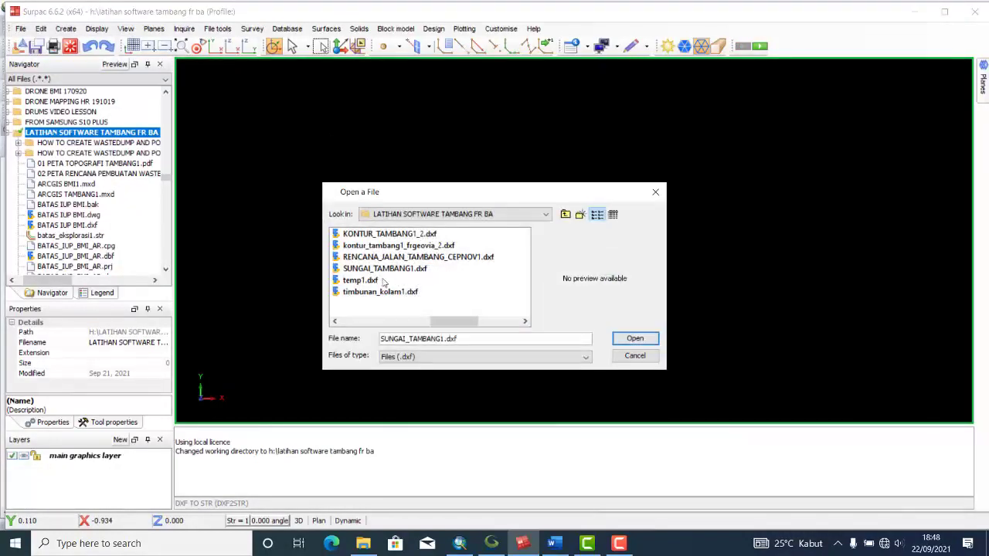
left_click(470, 261)
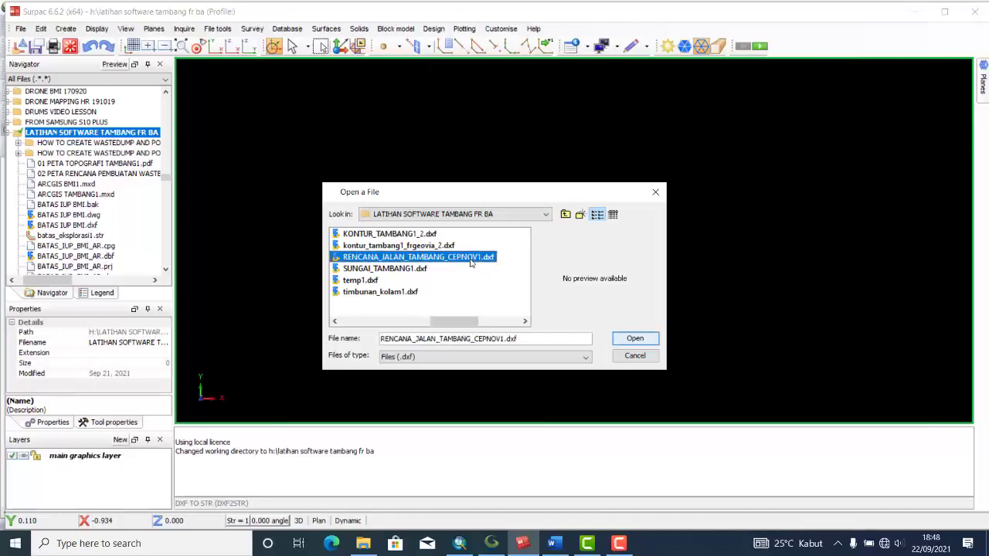
left_click(634, 338)
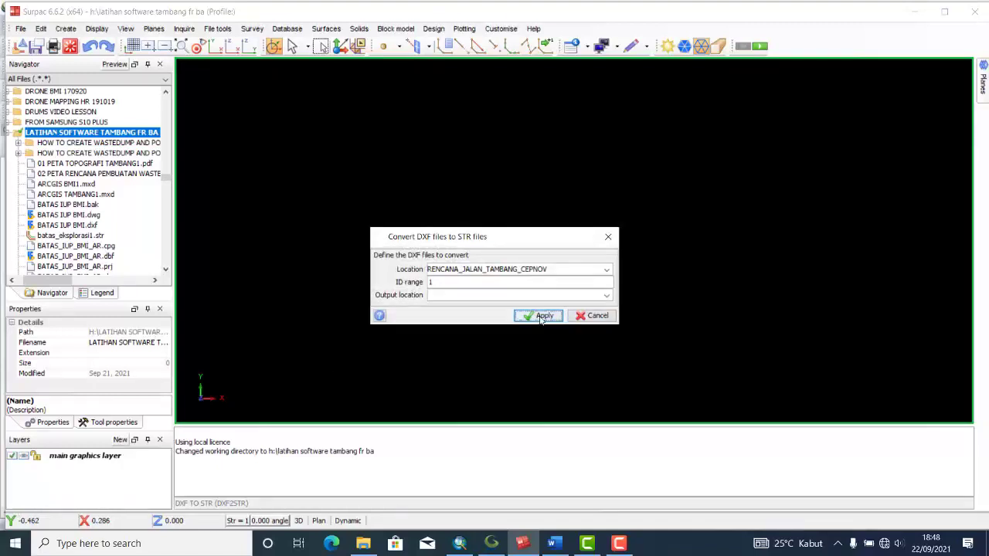
left_click(541, 317)
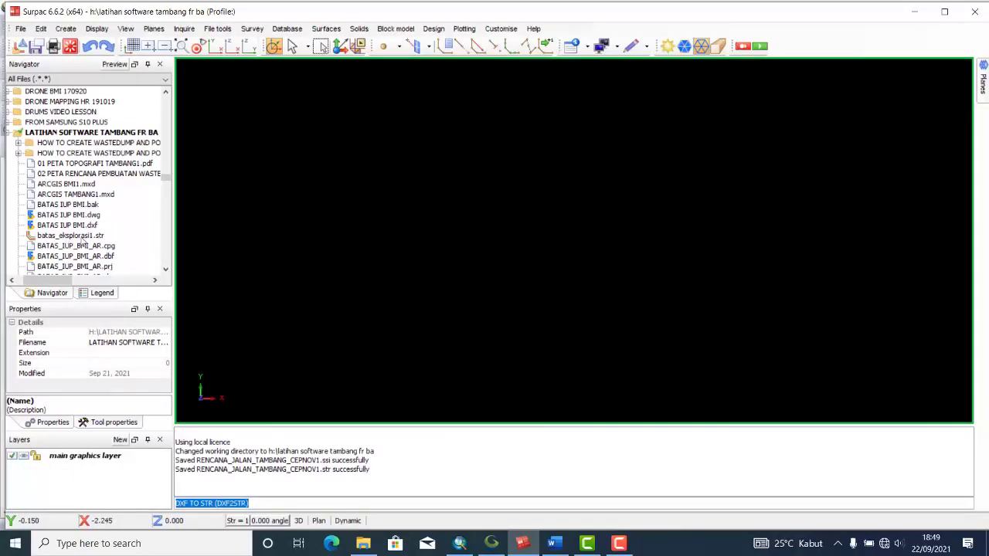
- Find the converted string file rencana_jalan_tambang_cepnov1.str in the work directory and open it in graphics
scroll(83, 244, "down", 9)
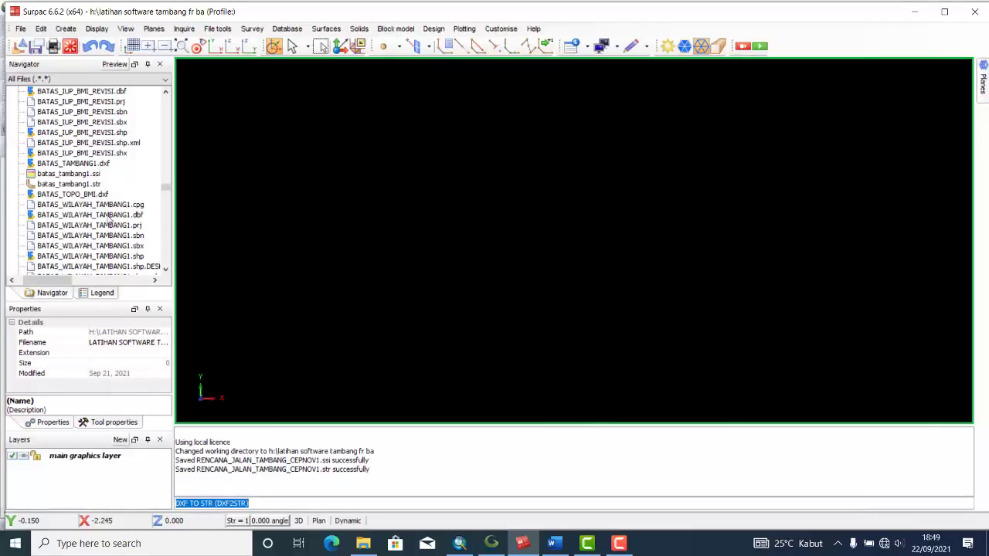
scroll(109, 220, "down", 12)
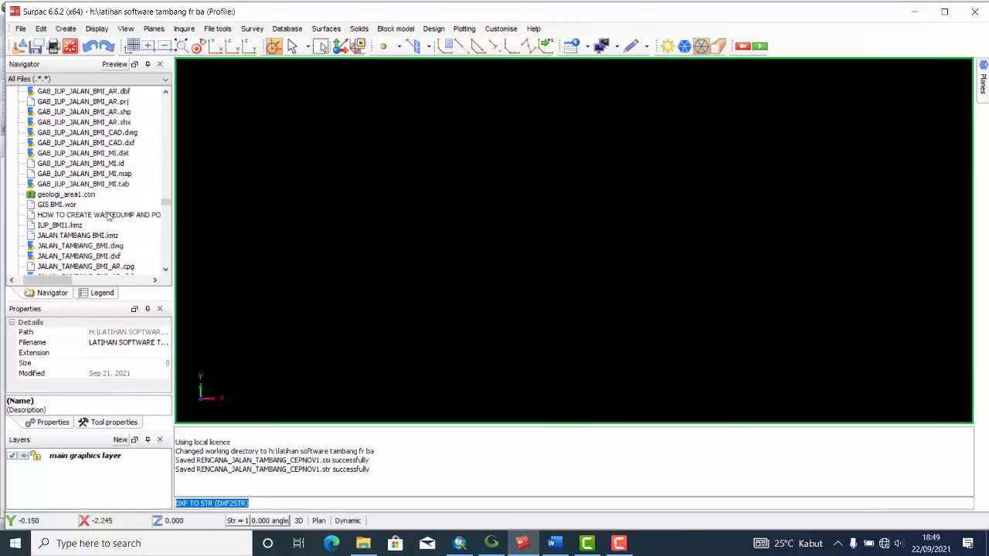
scroll(108, 218, "down", 12)
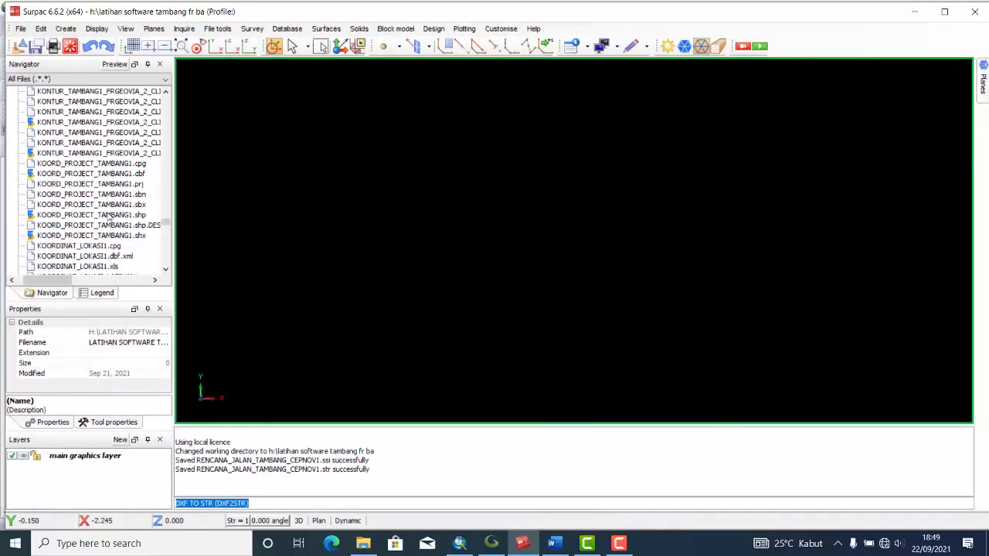
scroll(109, 218, "up", 5)
scroll(100, 220, "down", 12)
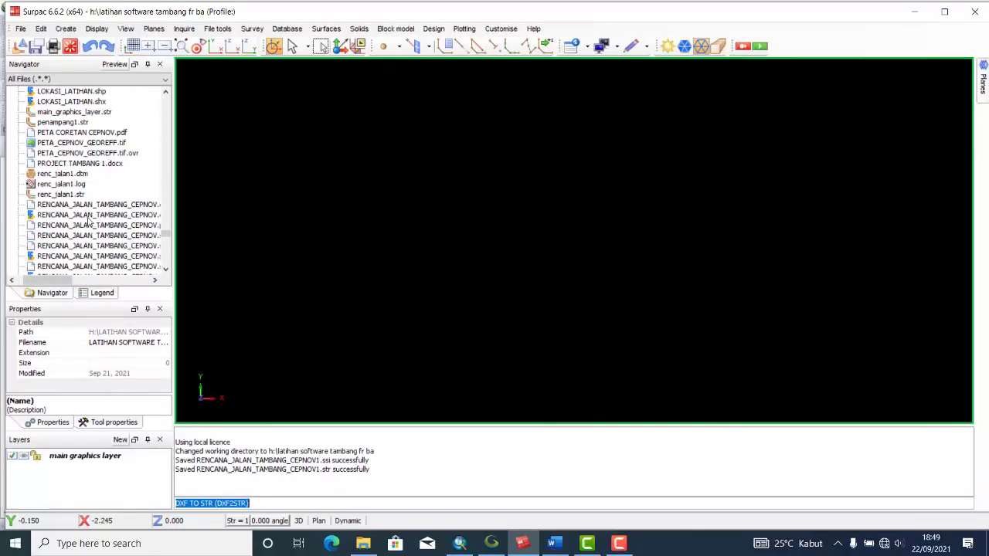
scroll(68, 216, "down", 3)
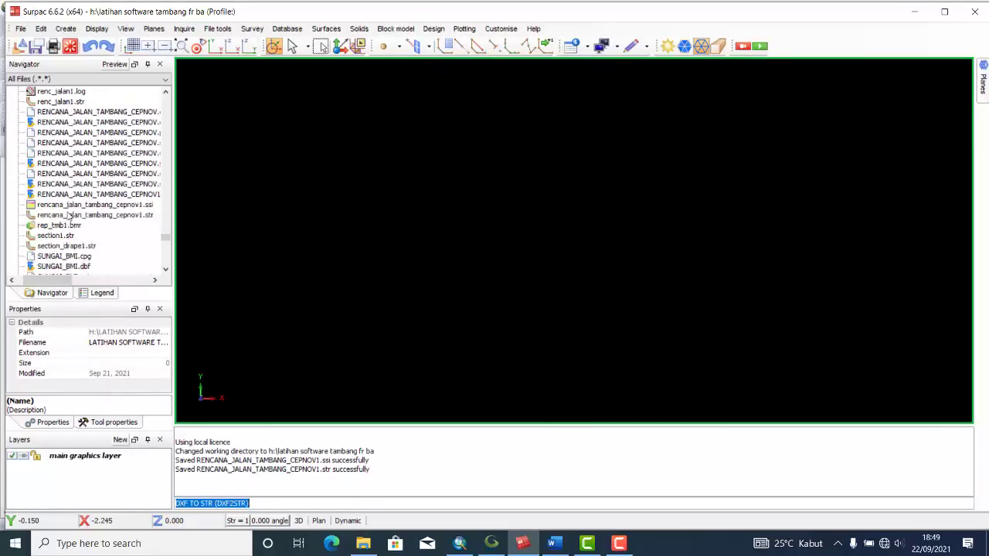
double_click(128, 216)
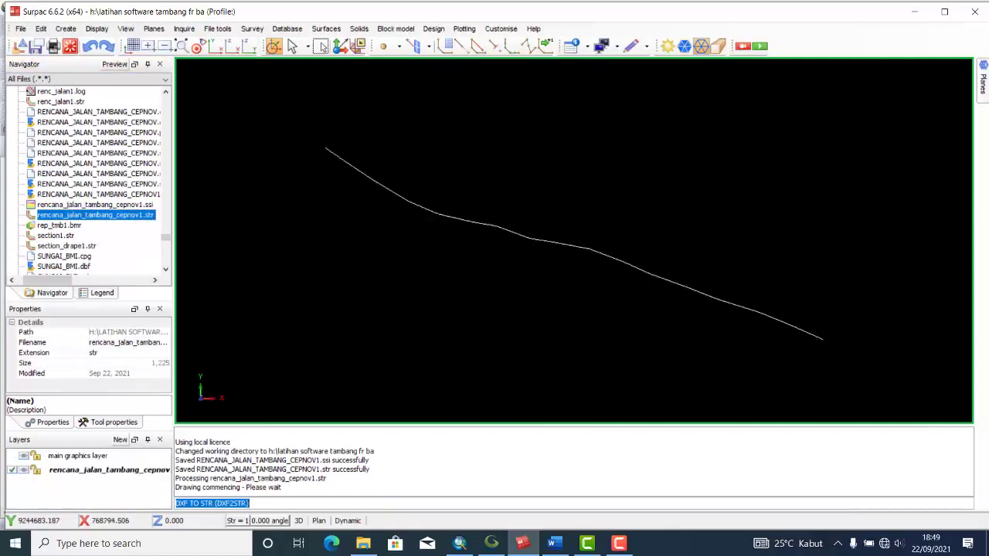
scroll(575, 247, "down", 1)
scroll(547, 248, "up", 2)
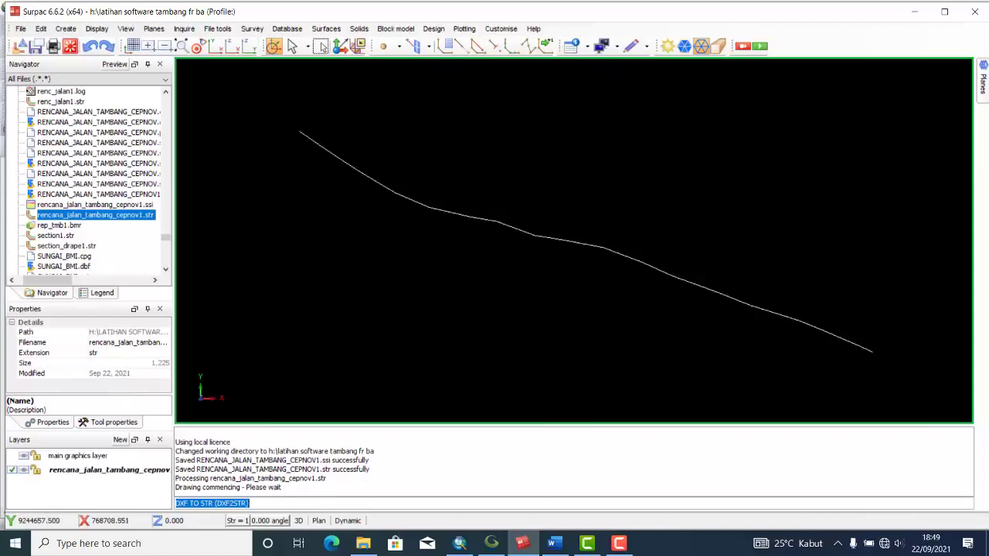
left_click(620, 543)
left_click(849, 494)
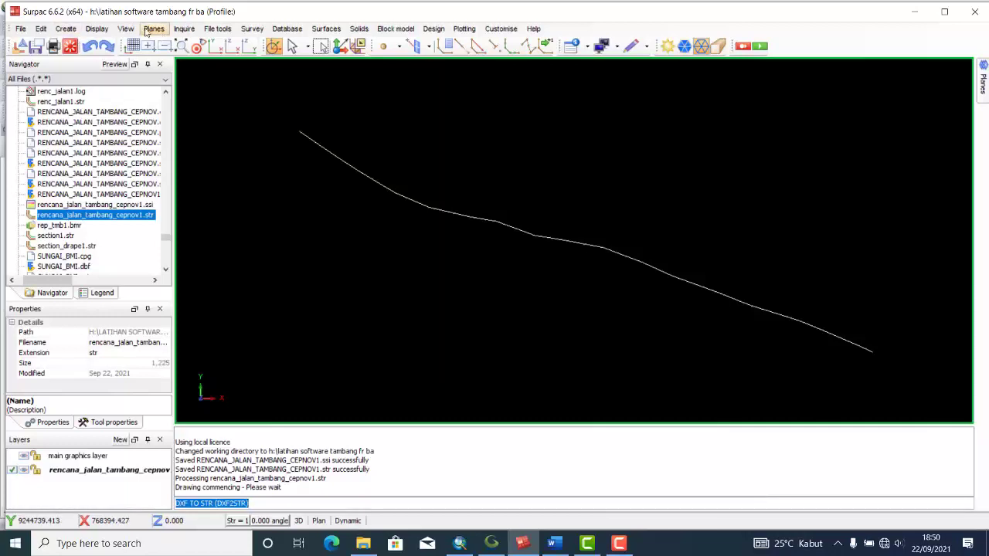
- Query the point properties at both ends of the road string to check the elevations, and return to plan view
left_click(183, 29)
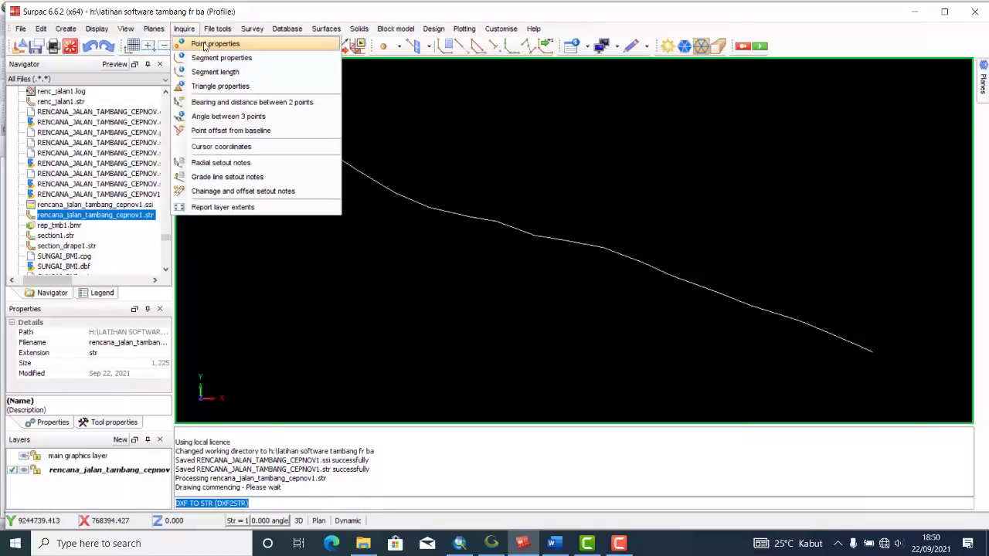
left_click(204, 46)
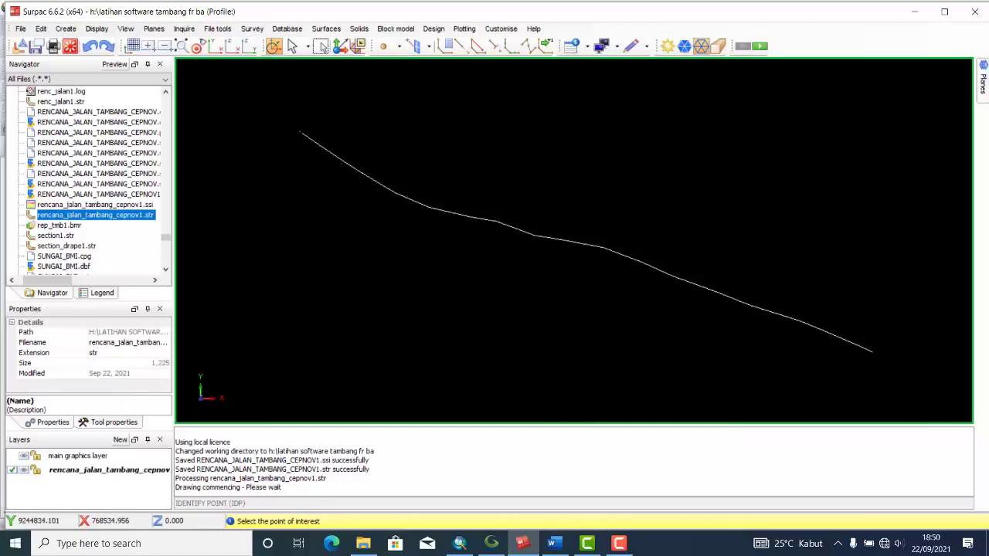
left_click(300, 132)
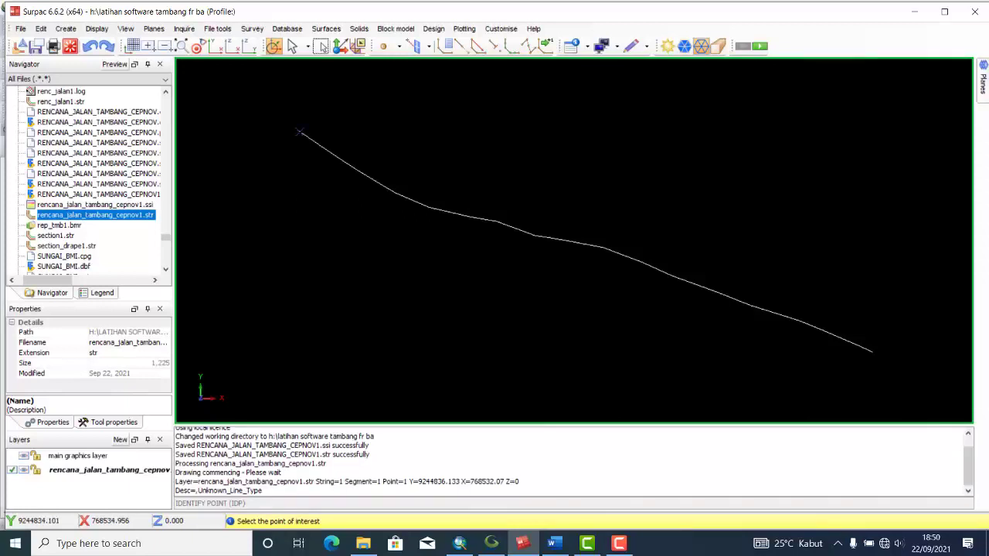
left_click_drag(529, 484, 506, 481)
left_click(524, 482)
left_click(872, 352)
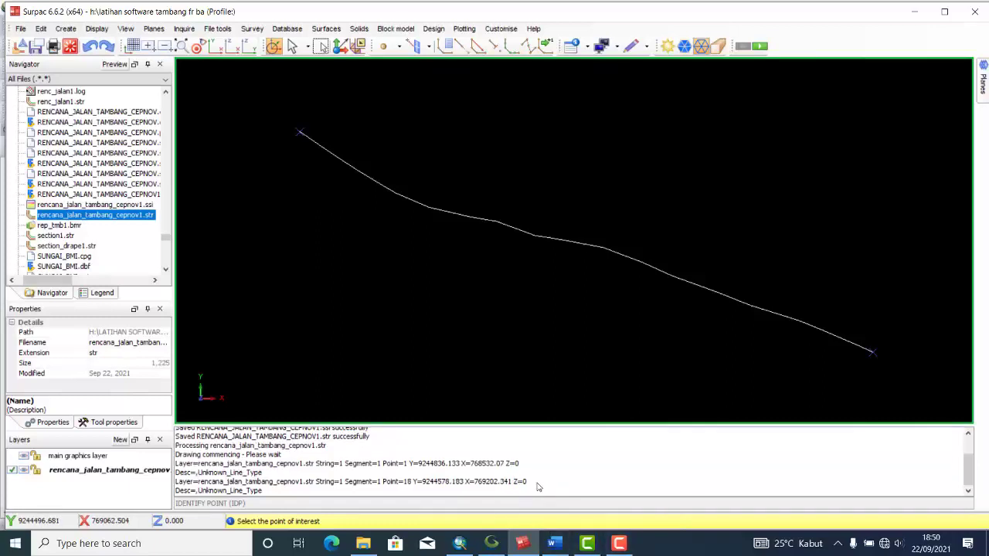
left_click_drag(529, 483, 514, 485)
left_click(217, 47)
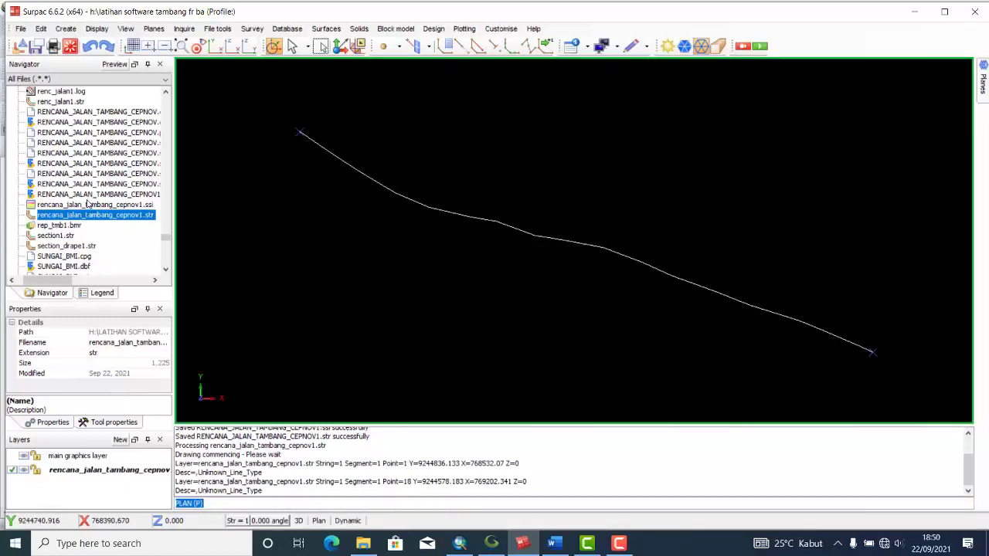
- Open the contour string file kontur_tambang1_frgeovia_2.str together with the road and show both in plan view
scroll(93, 178, "down", 4)
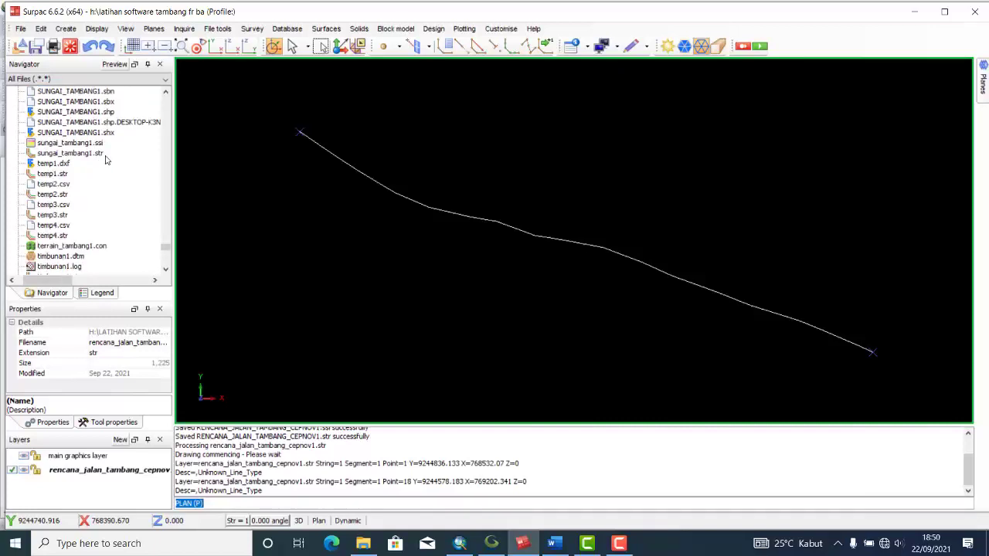
scroll(106, 159, "down", 7)
scroll(121, 193, "down", 3)
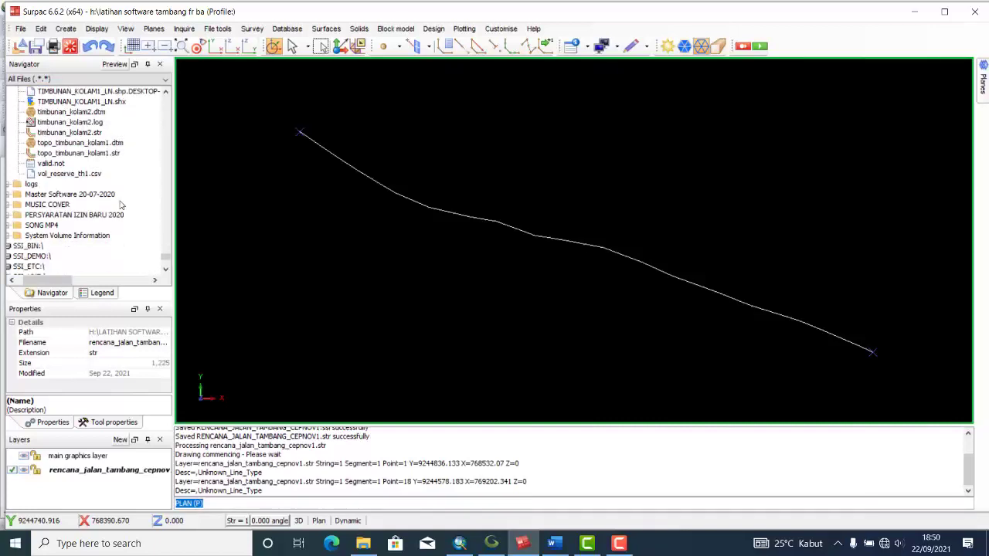
scroll(121, 193, "up", 8)
scroll(120, 176, "up", 8)
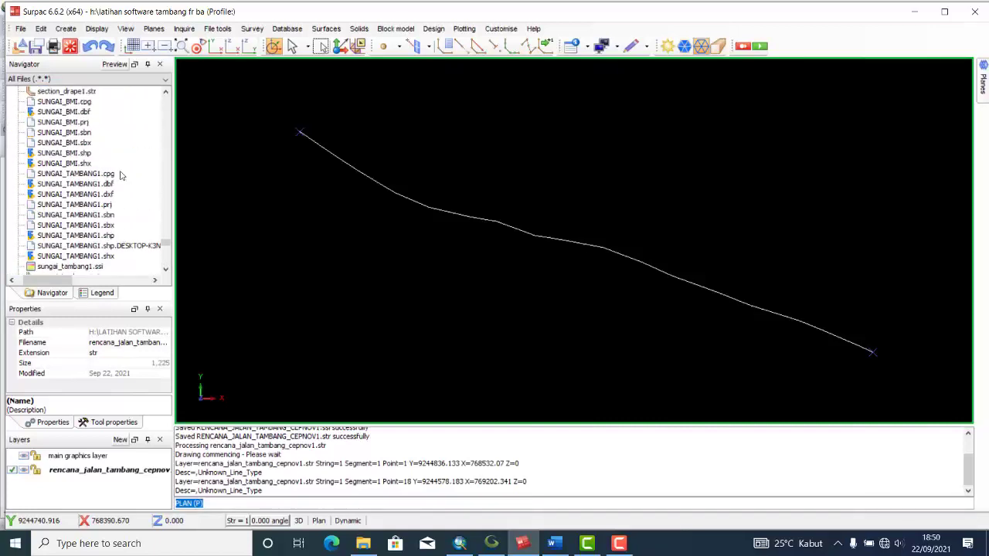
scroll(121, 173, "up", 10)
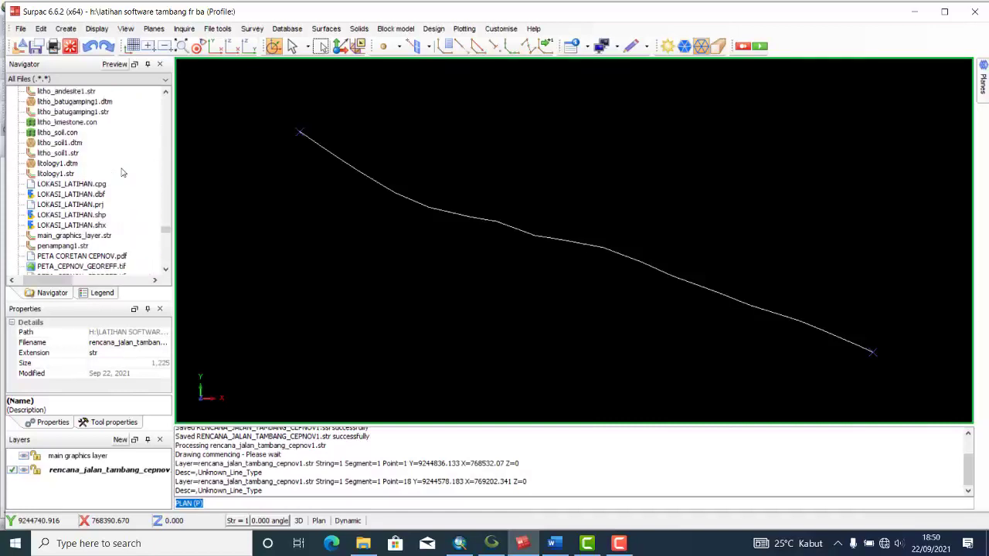
scroll(126, 156, "up", 3)
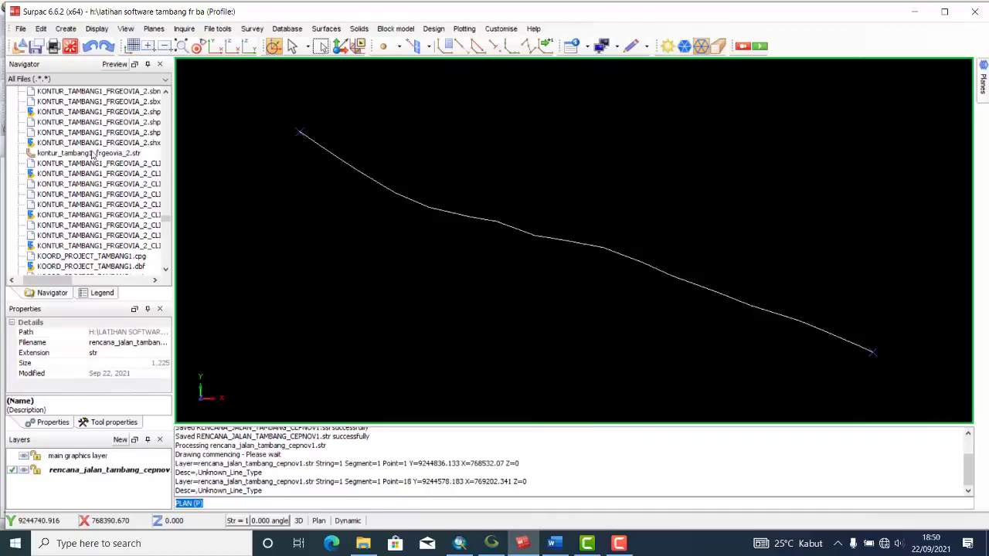
double_click(92, 154)
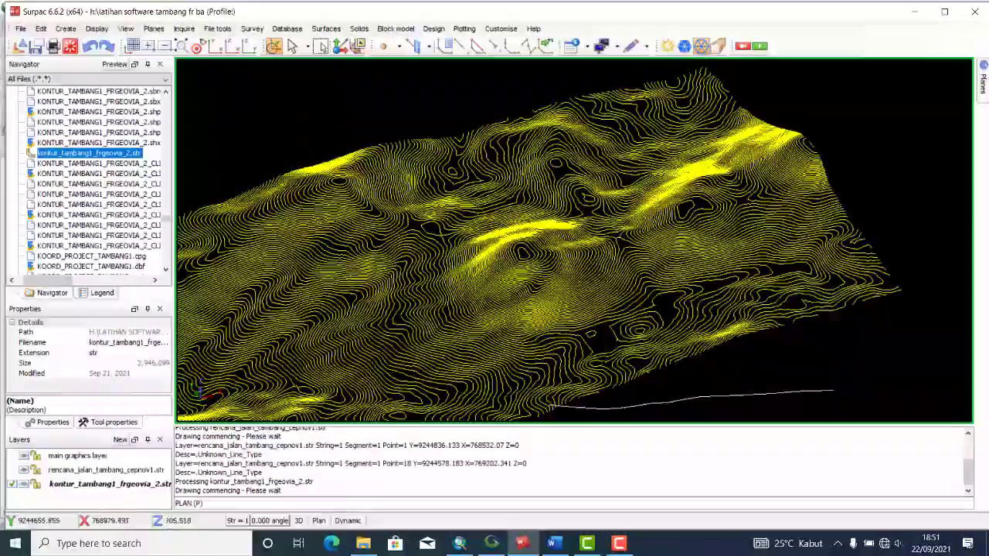
left_click(250, 45)
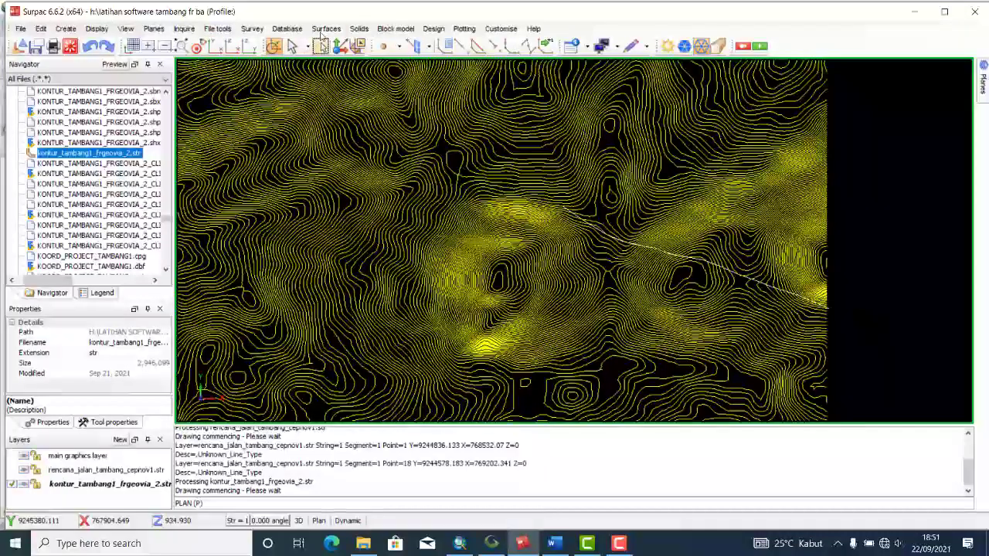
- Start draping strings over a DTM file and set rencana_jalan_tambang_cepnov1.str as the input string file
left_click(326, 28)
mouse_move(351, 72)
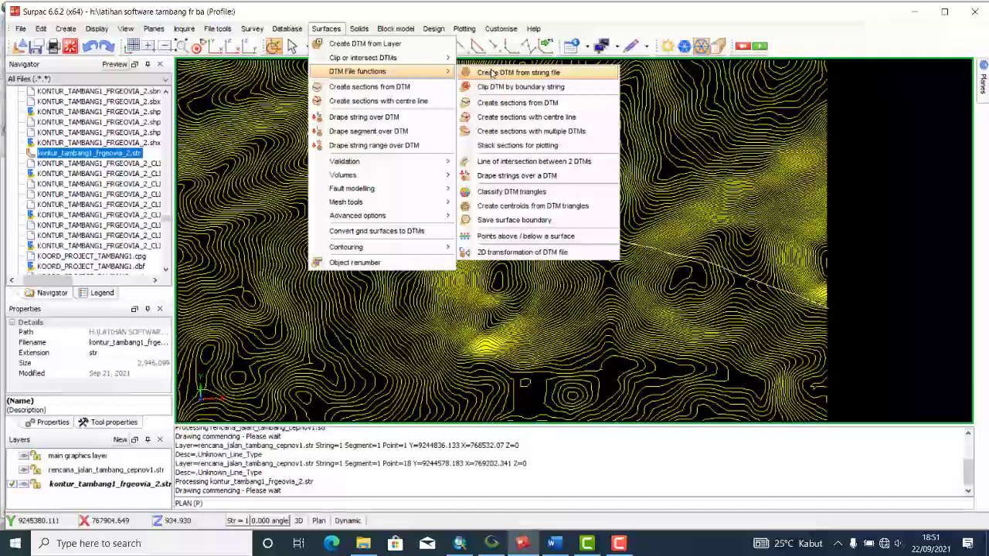
left_click(543, 178)
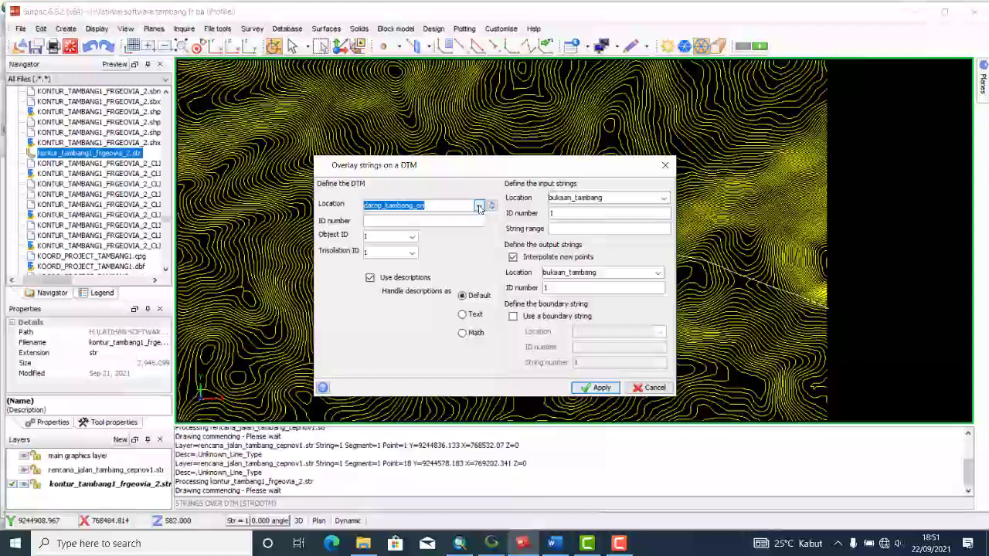
left_click(663, 199)
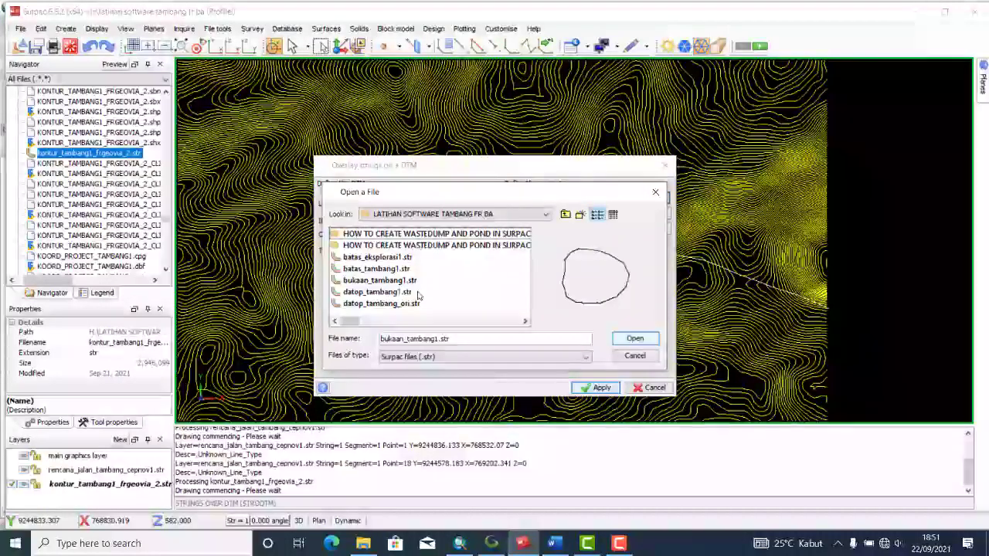
scroll(429, 285, "down", 2)
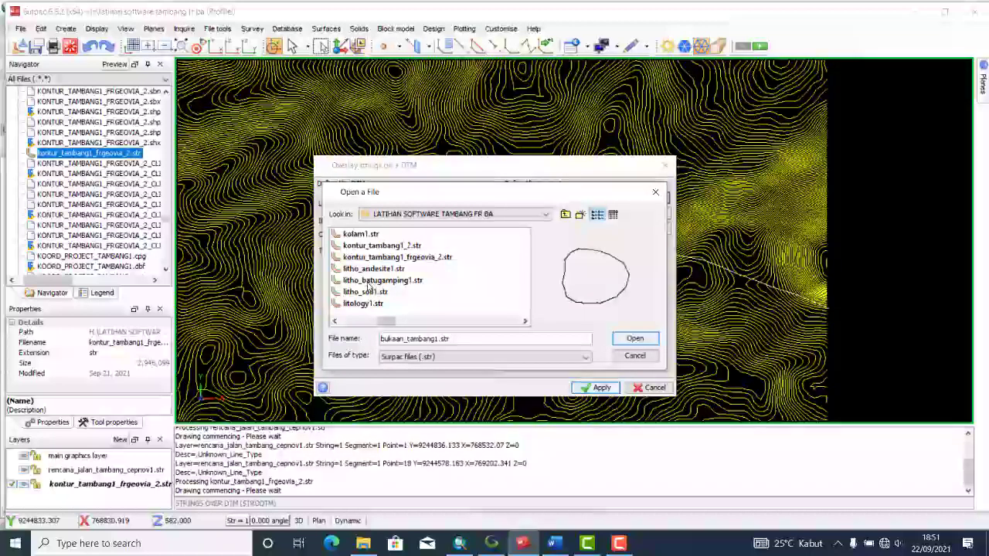
scroll(382, 286, "down", 1)
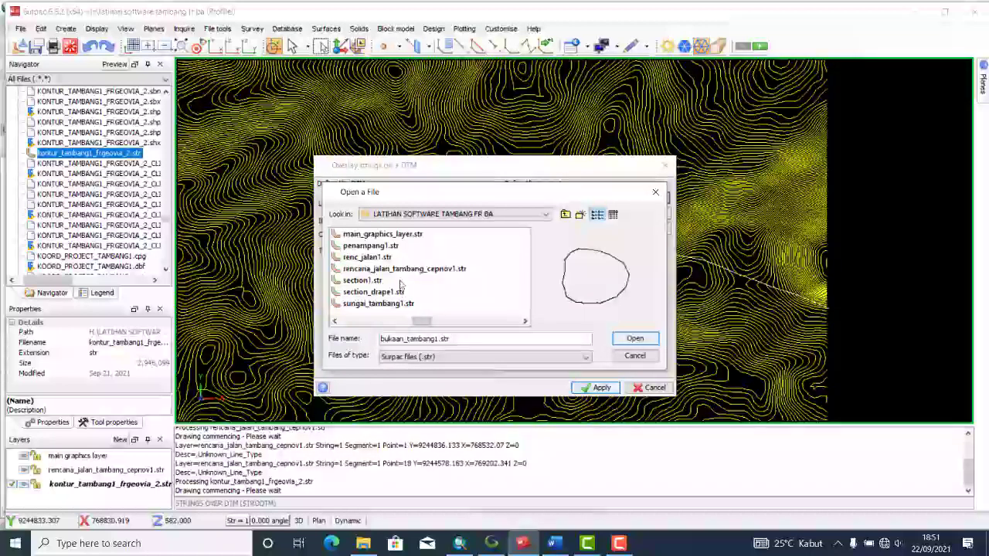
left_click(459, 269)
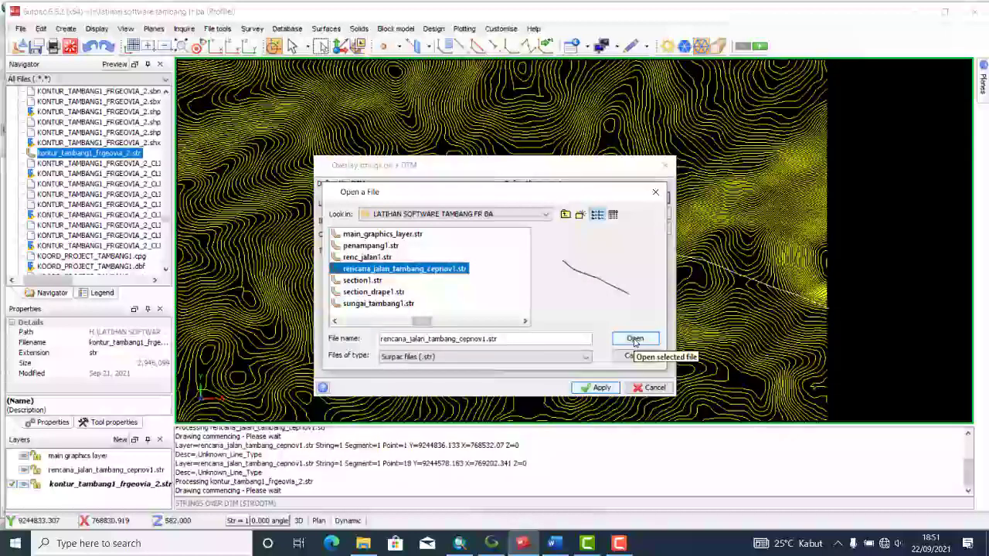
left_click(634, 340)
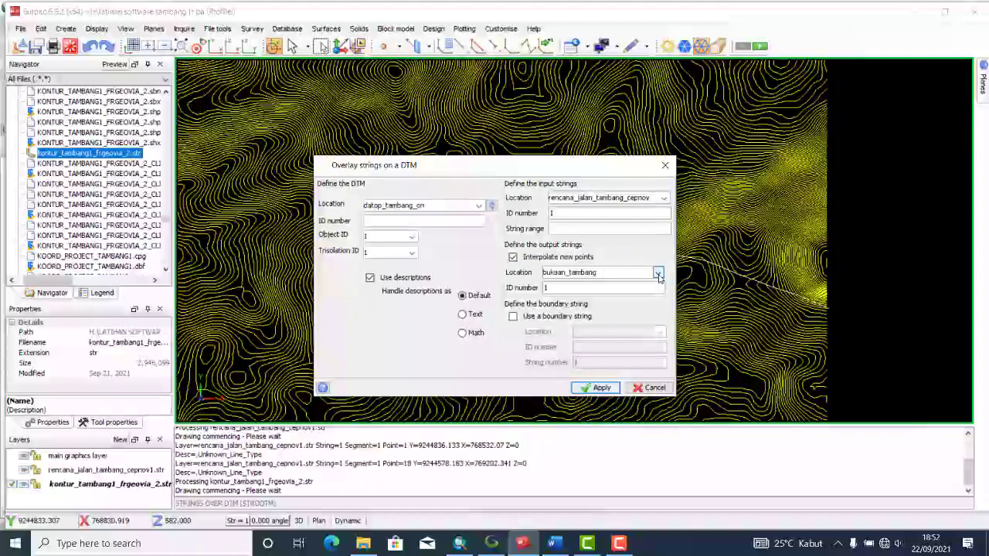
- Set the existing string file rencana_jalan_tambang_cepnov1.str as the output location for the overlaid strings
left_click(657, 274)
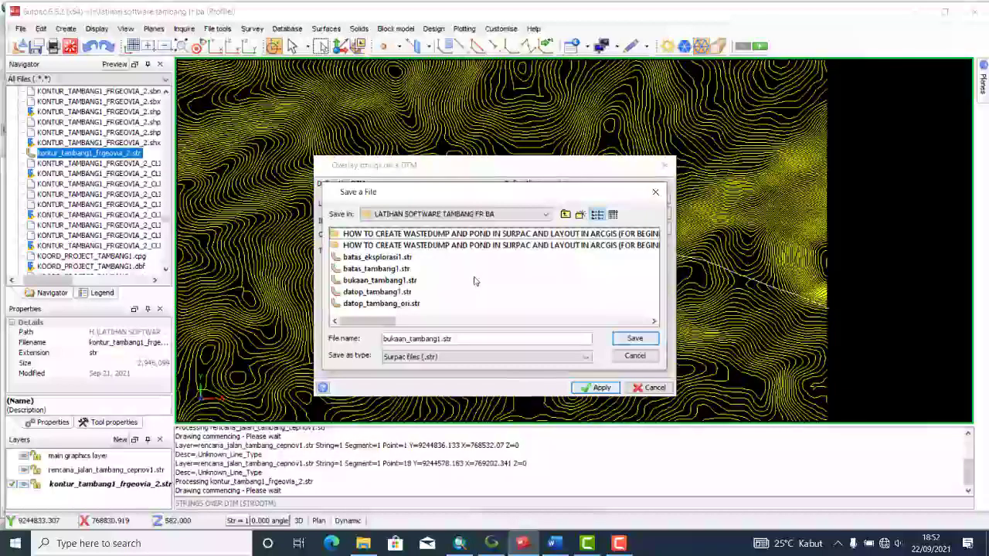
scroll(474, 281, "down", 3)
scroll(474, 281, "up", 1)
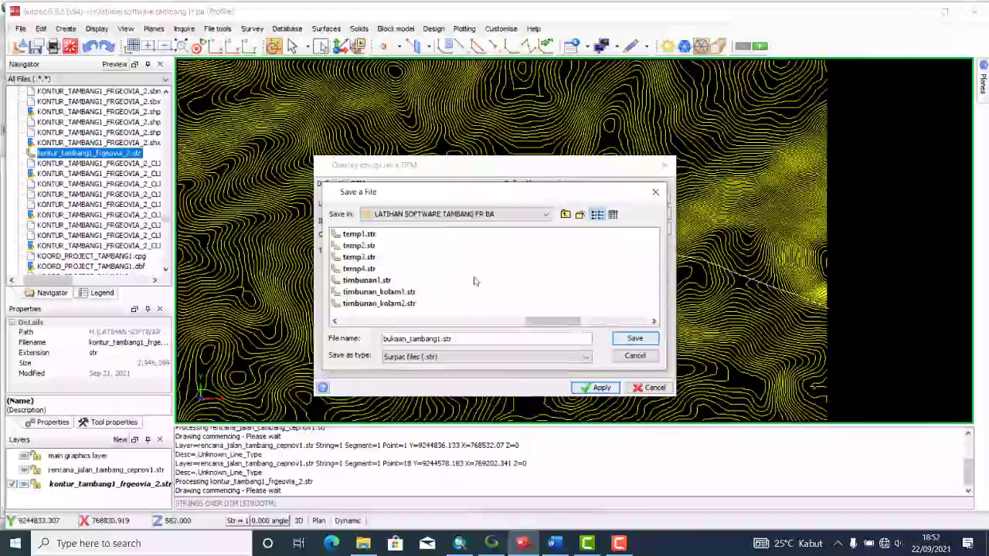
scroll(474, 281, "down", 1)
scroll(474, 281, "up", 2)
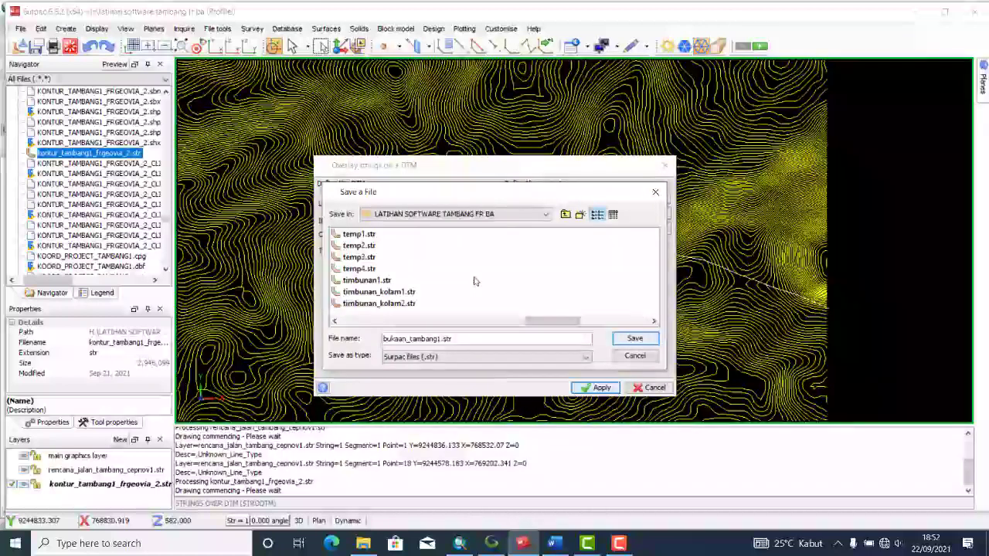
left_click(452, 269)
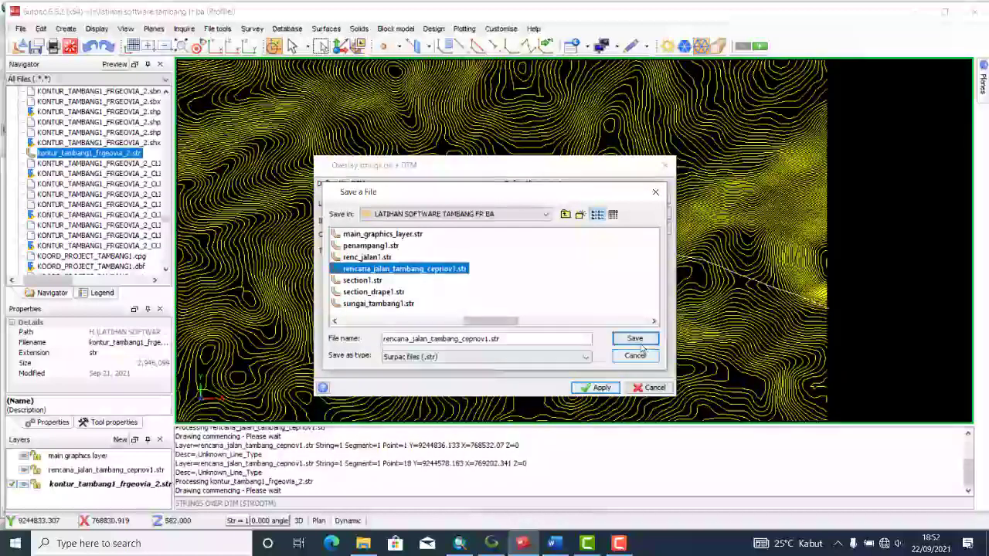
left_click(636, 339)
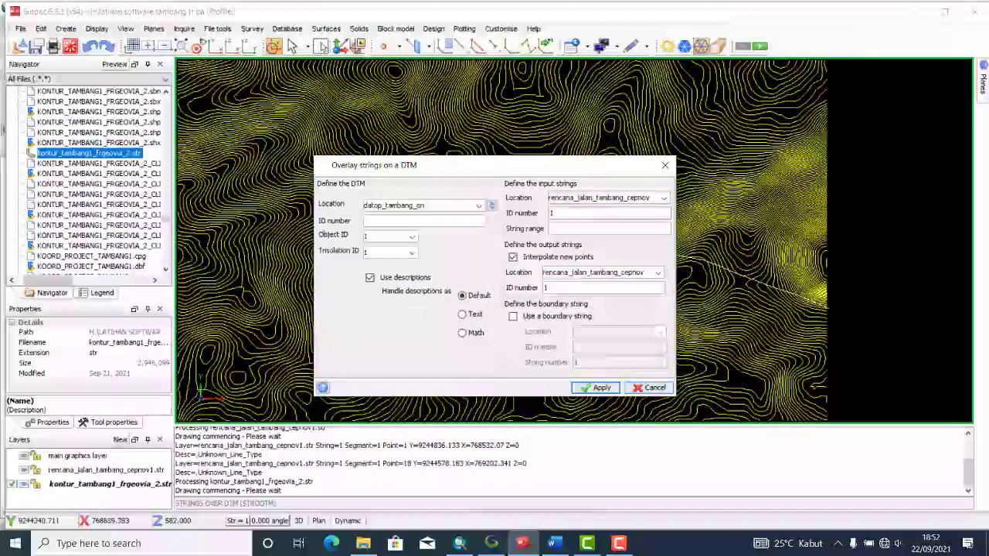
- Drape the road string over the datop_tambang_ori DTM, overwriting rencana_jalan_tambang_cepnov1.str and assigning the DTM's Z to the string's Z field
left_click(602, 387)
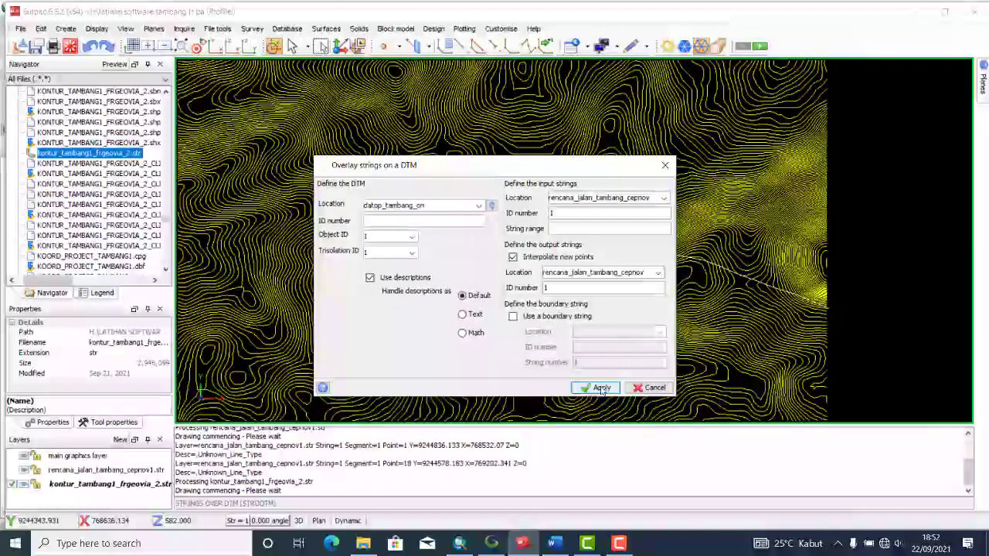
left_click(602, 388)
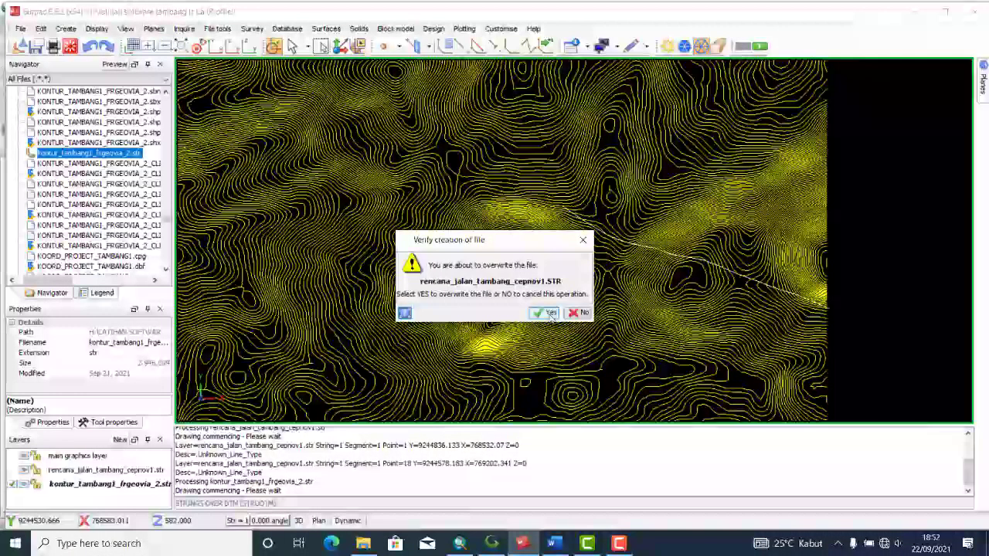
left_click(548, 312)
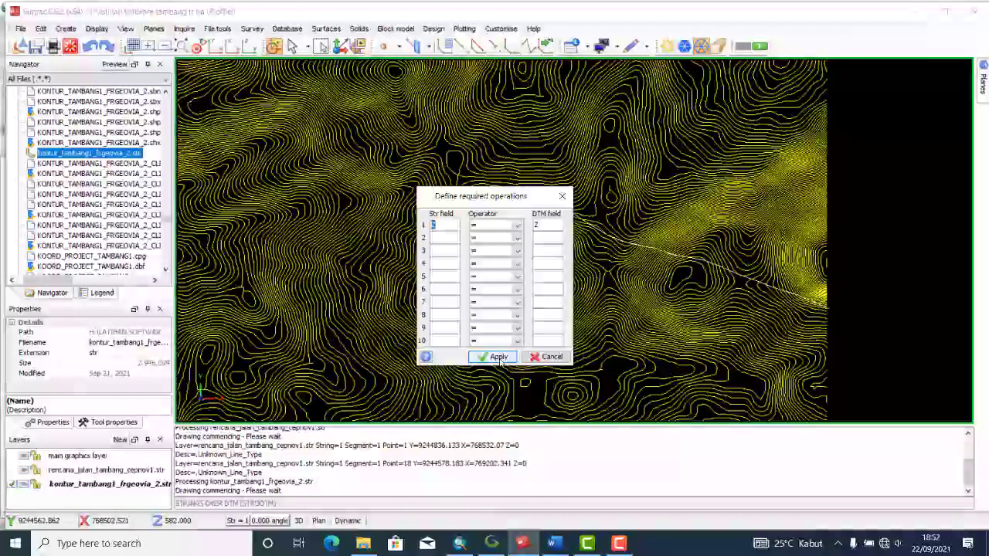
left_click(498, 361)
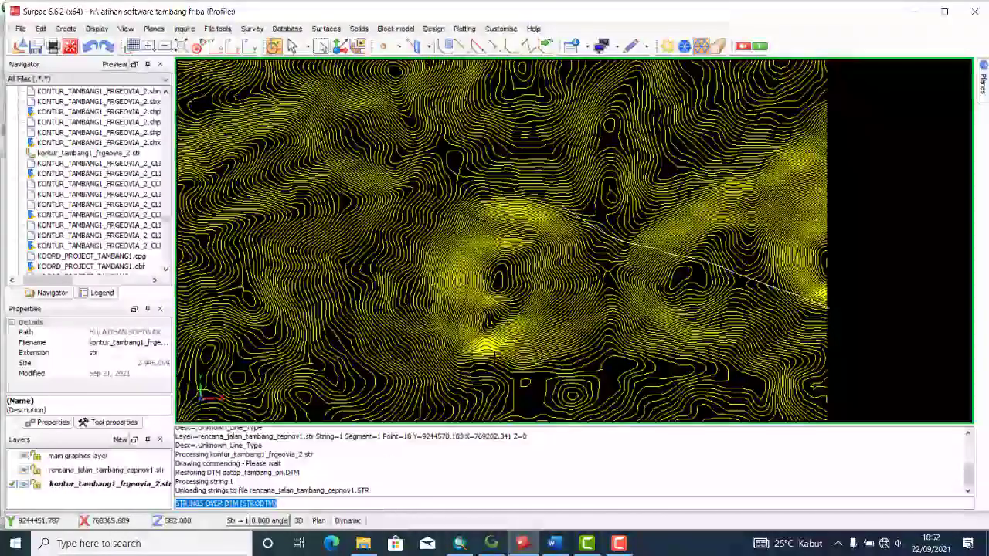
- Delete the outdated rencana_jalan_tambang_cepnov1.str layer from graphics
left_click(121, 470)
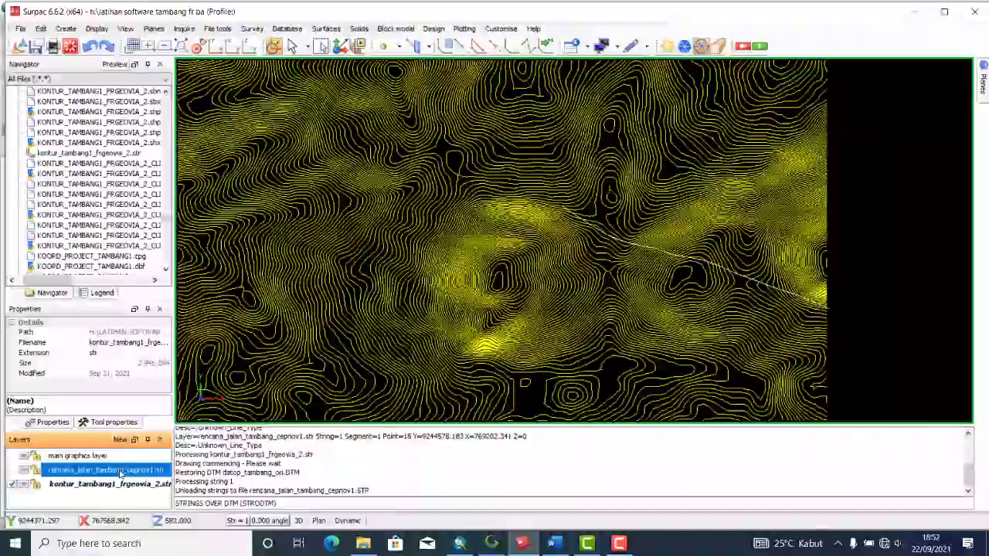
right_click(120, 473)
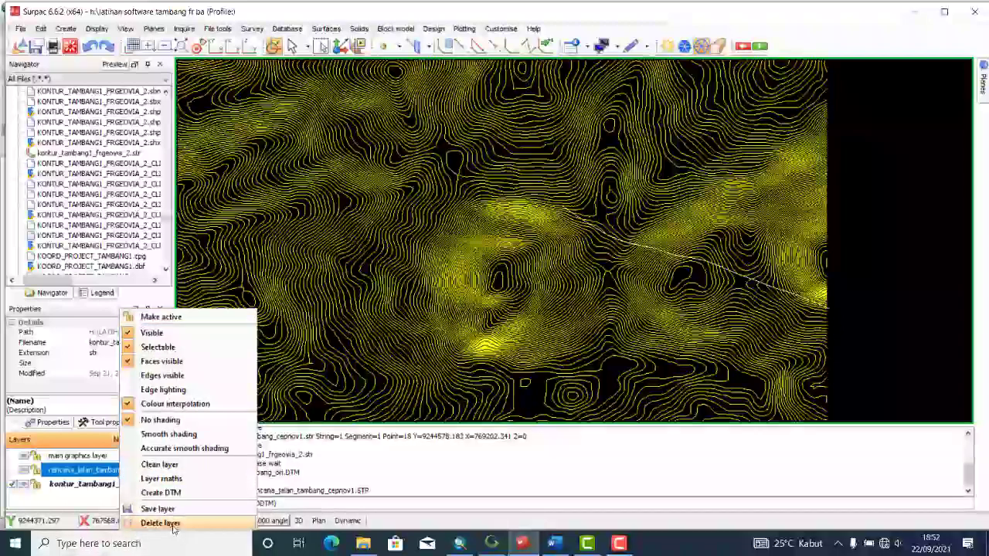
left_click(172, 524)
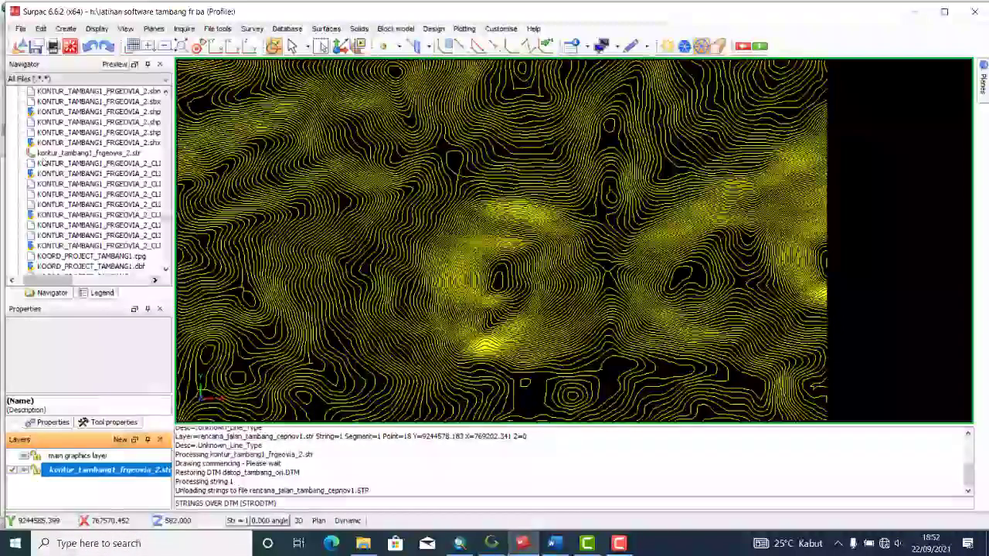
- Open the draped rencana_jalan_tambang_cepnov1.str together with the contours and inspect the road against the terrain in 3D
scroll(101, 191, "up", 3)
scroll(99, 216, "down", 8)
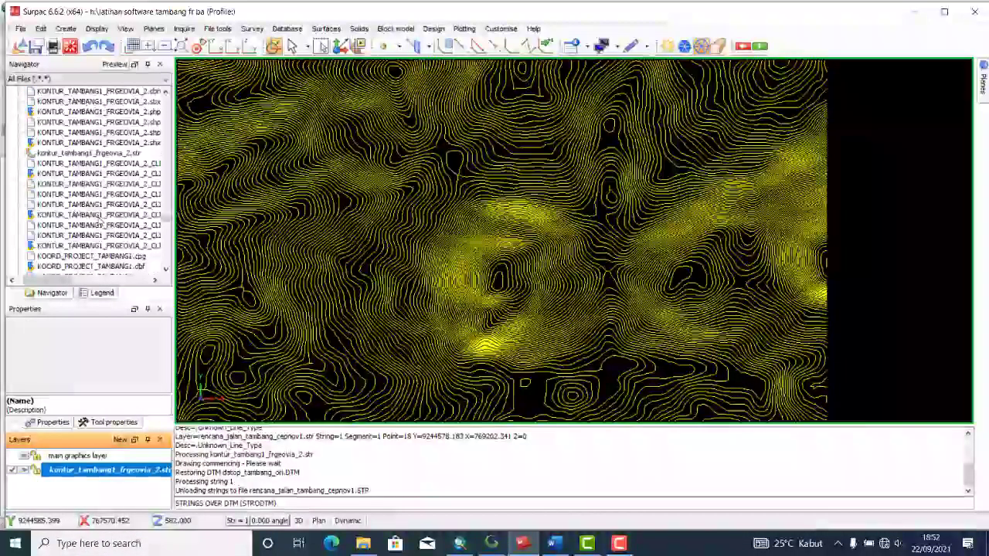
scroll(99, 221, "down", 6)
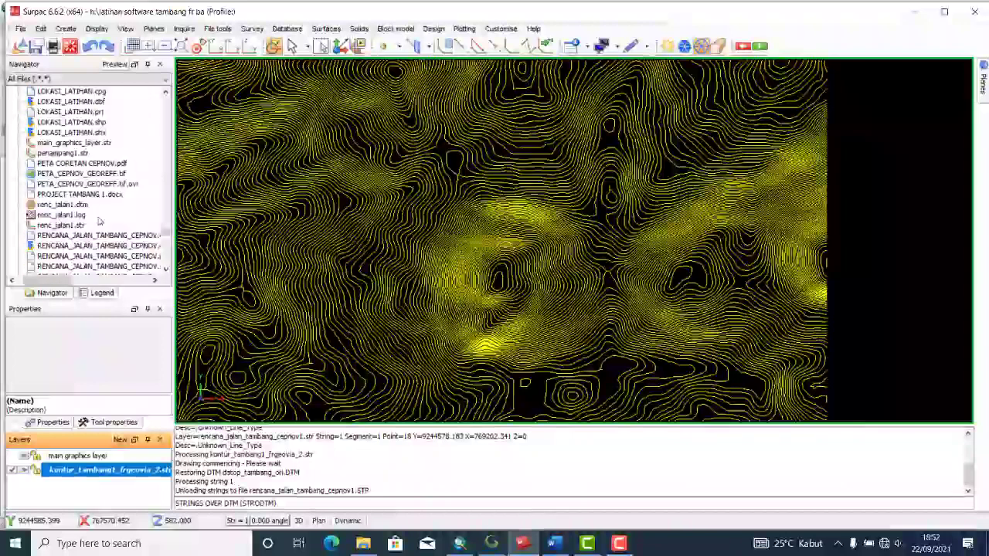
scroll(99, 222, "down", 2)
scroll(100, 221, "down", 2)
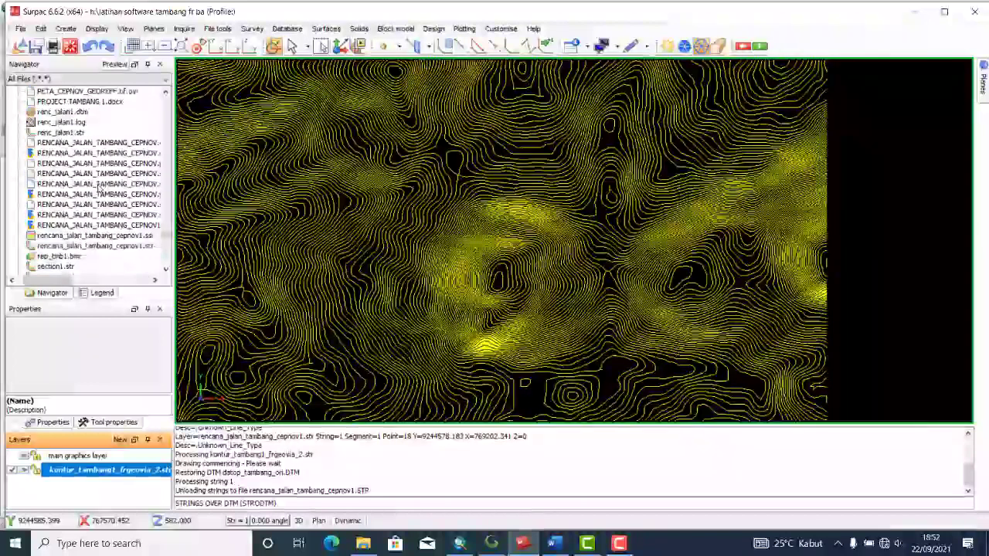
left_click(123, 216)
double_click(124, 217)
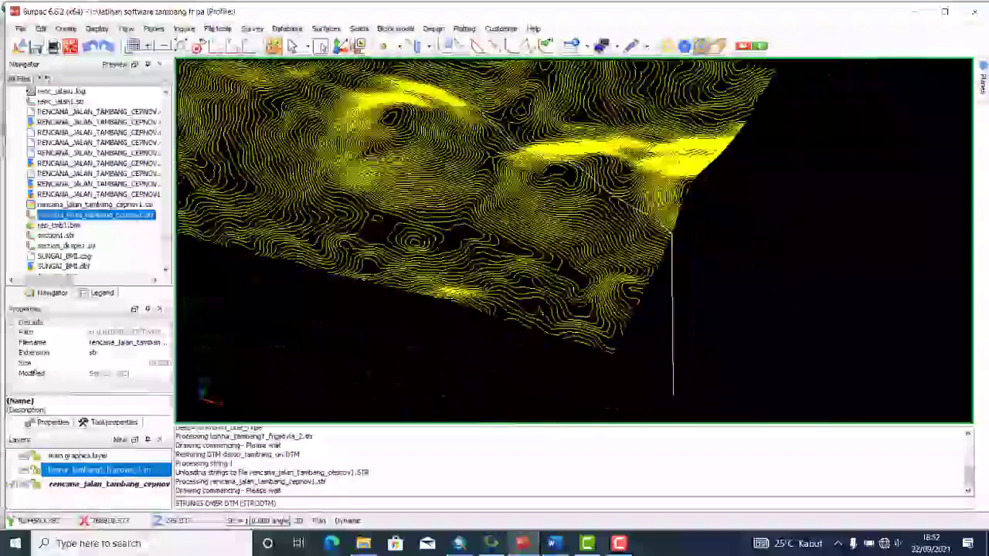
left_click_drag(533, 232, 301, 112)
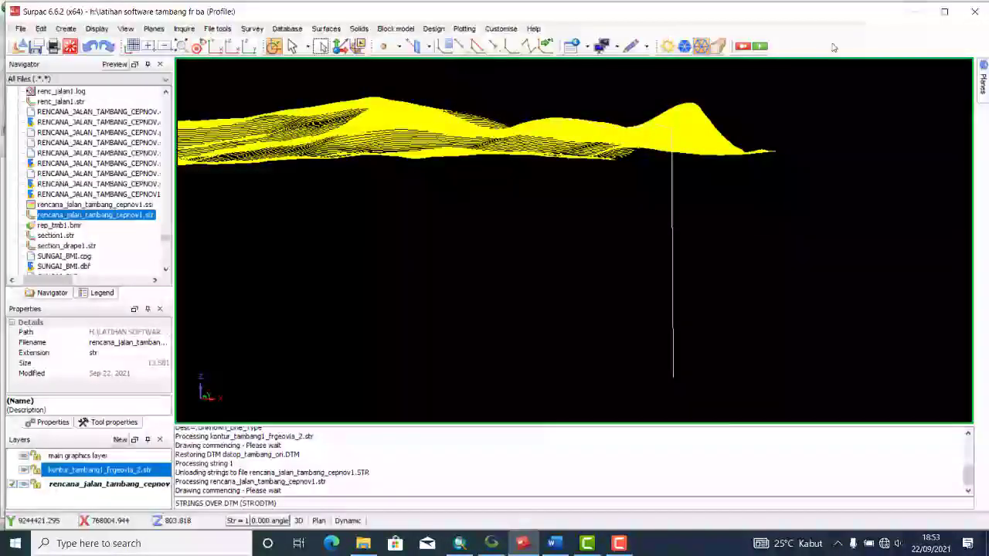
left_click_drag(550, 179, 569, 275)
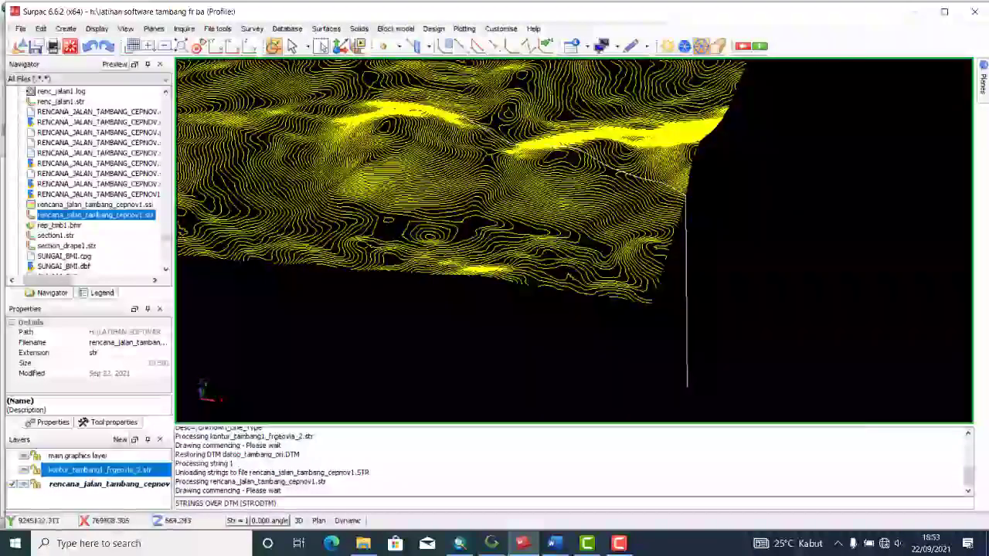
- Display the Create, Classic slicing and Edit toolbars, and place the Edit toolbar beside the Classic slicing one
right_click(829, 46)
mouse_move(853, 78)
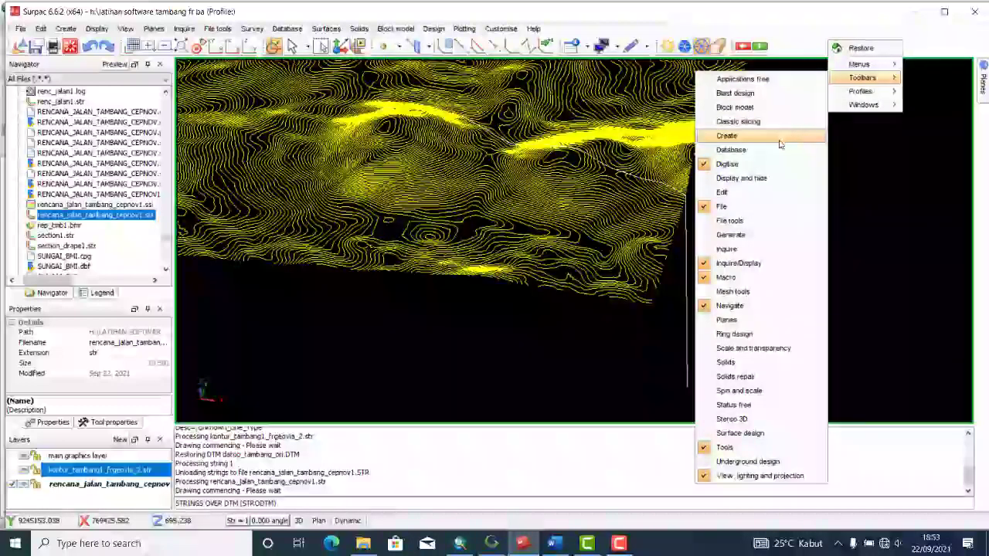
left_click(728, 135)
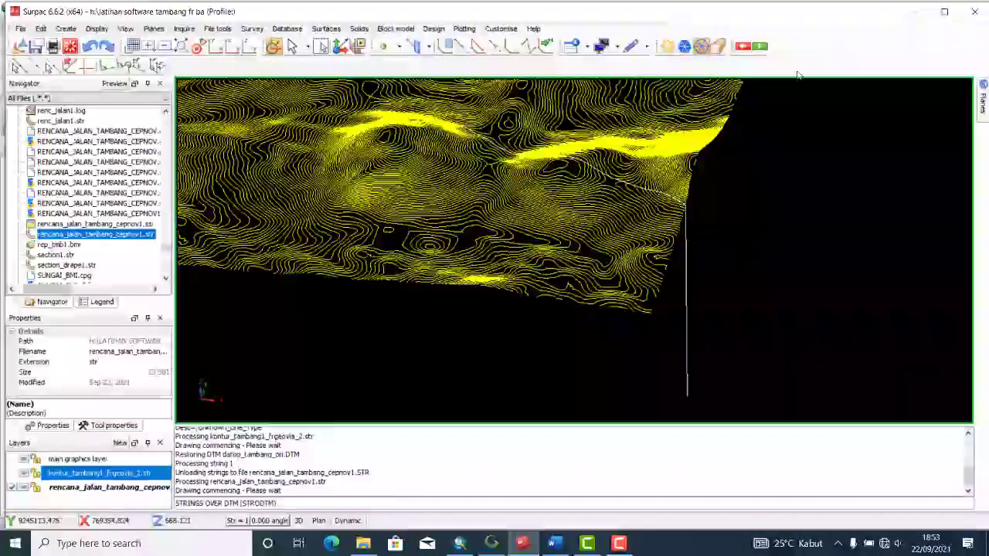
right_click(828, 62)
mouse_move(859, 95)
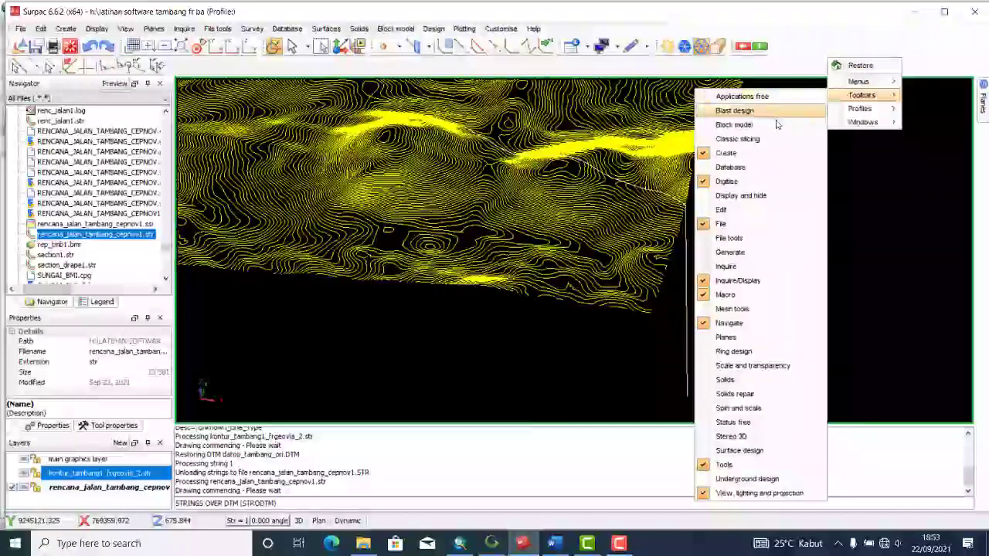
left_click(755, 139)
right_click(862, 60)
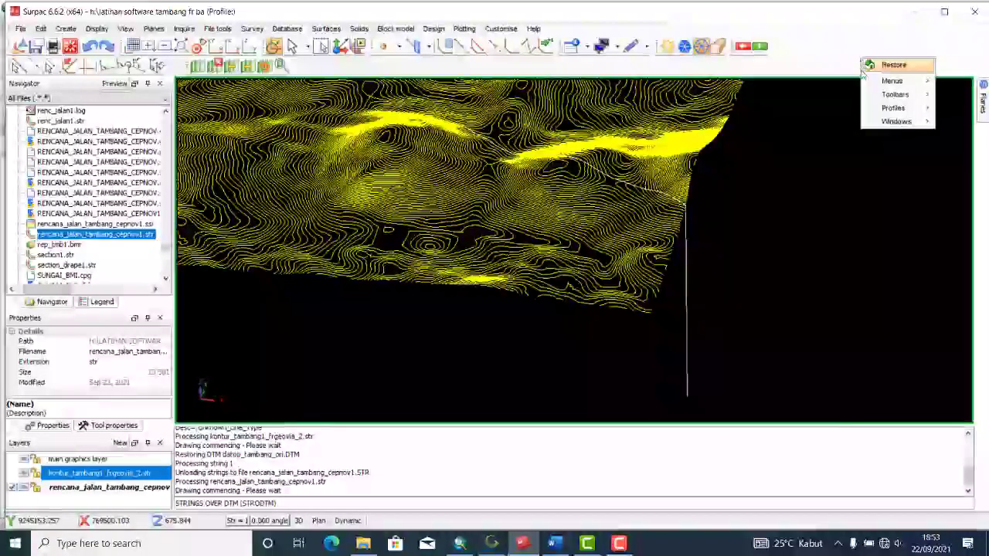
mouse_move(899, 94)
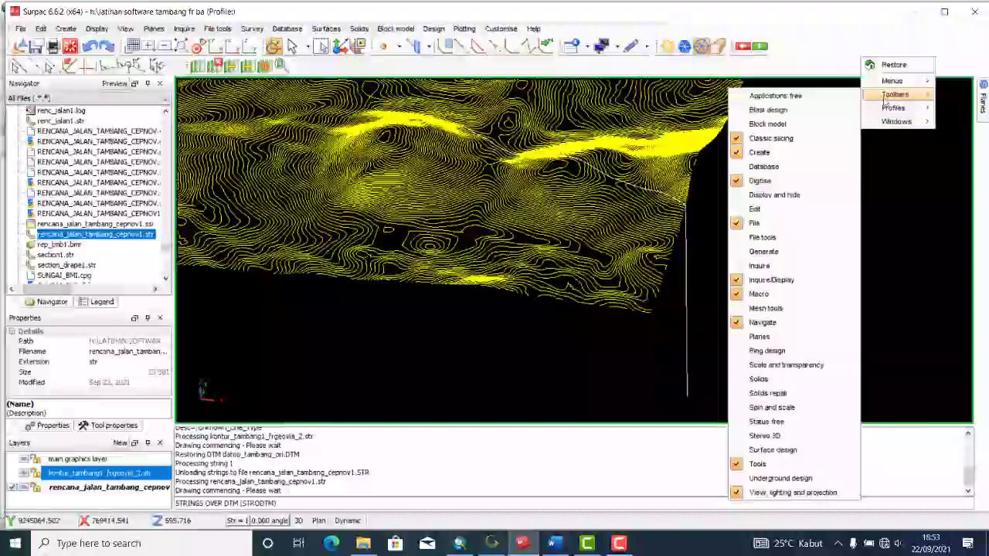
left_click(782, 209)
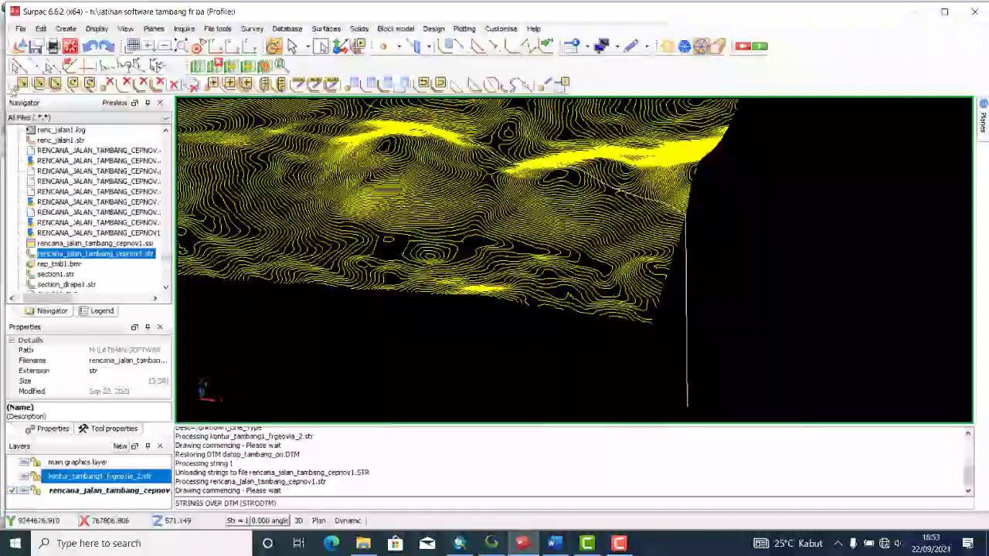
left_click_drag(8, 85, 292, 68)
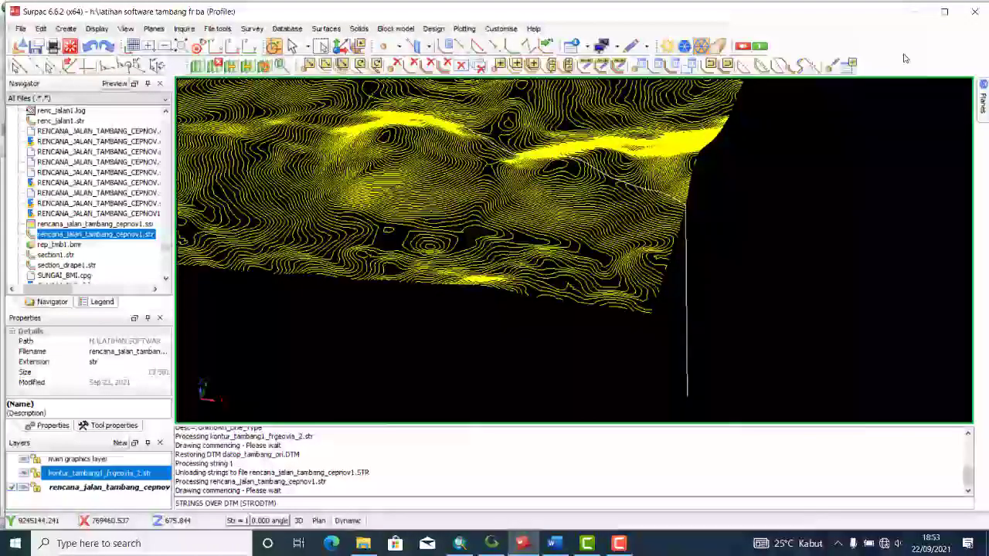
right_click(905, 59)
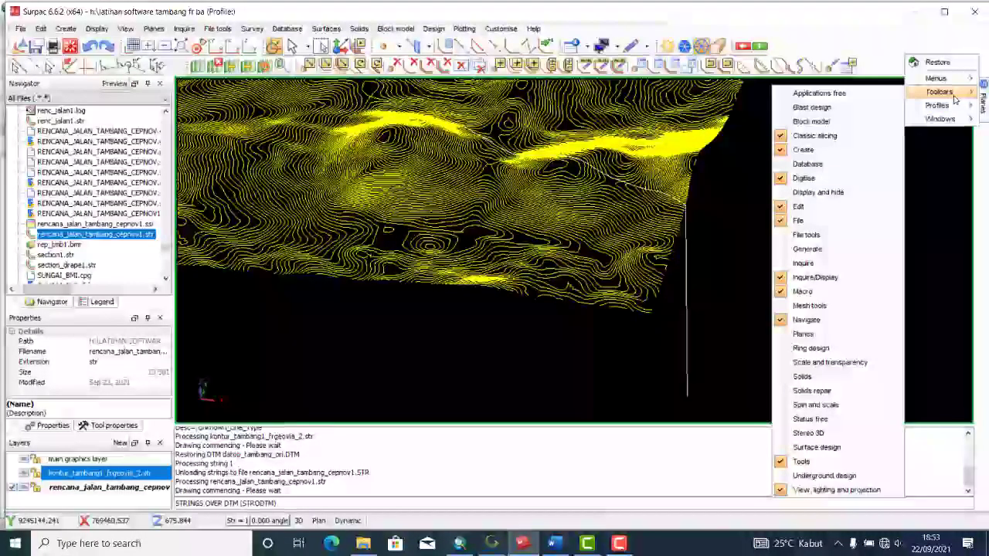
mouse_move(953, 109)
mouse_move(939, 92)
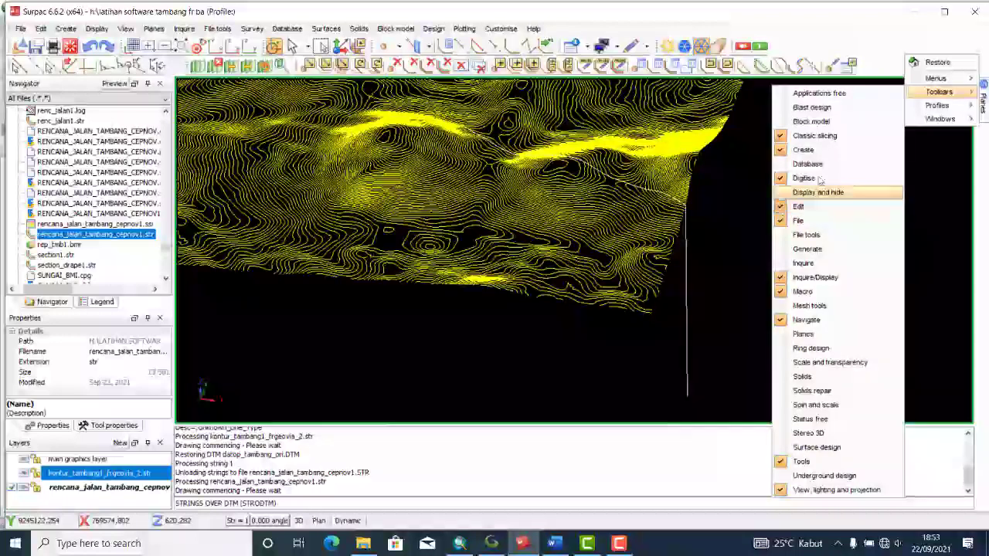
left_click(839, 43)
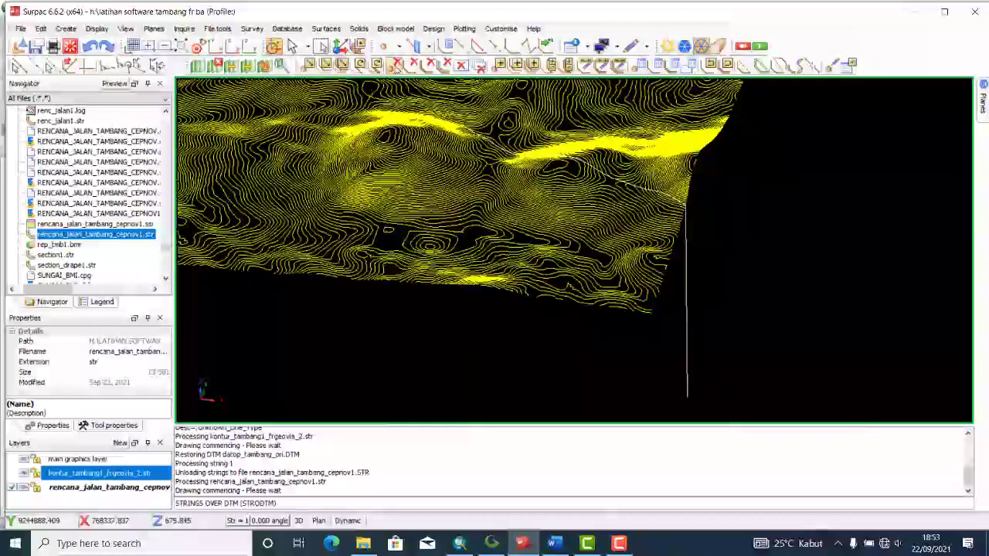
- Delete the road string's stray end point far below the topography, and undo the deletion
left_click(396, 64)
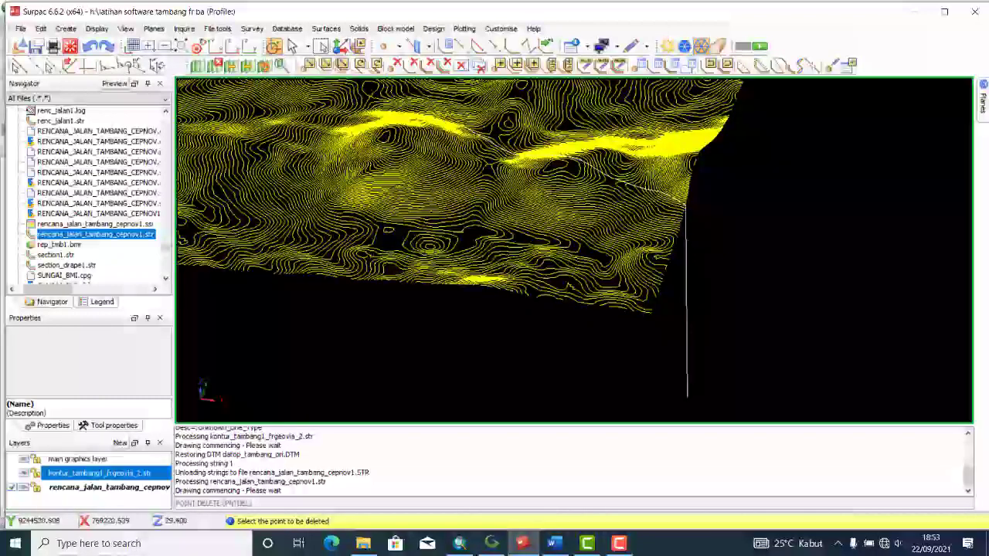
left_click(686, 398)
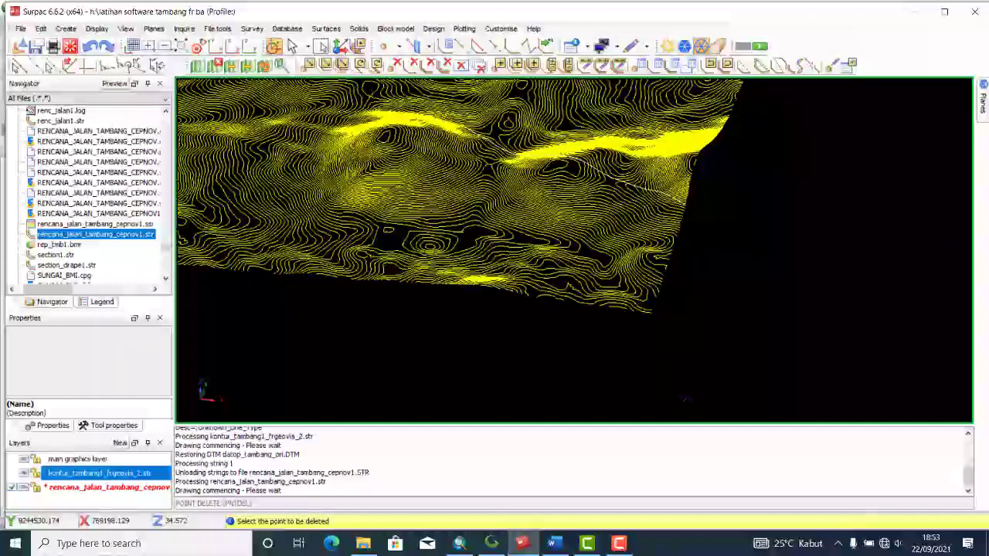
key("ctrl+z")
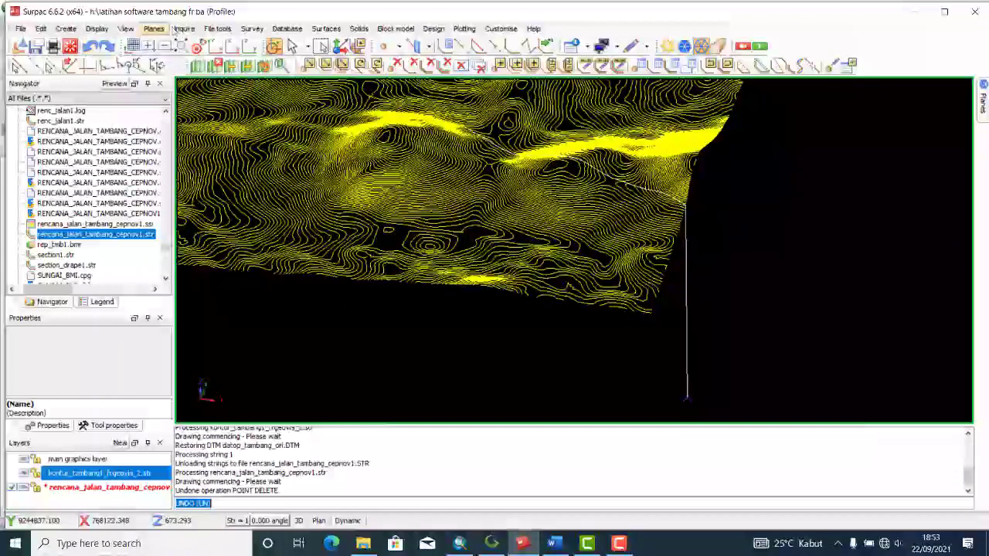
- Delete the road's end point at the bottom of the vertical segment below the contours, and return to plan view
left_click(396, 65)
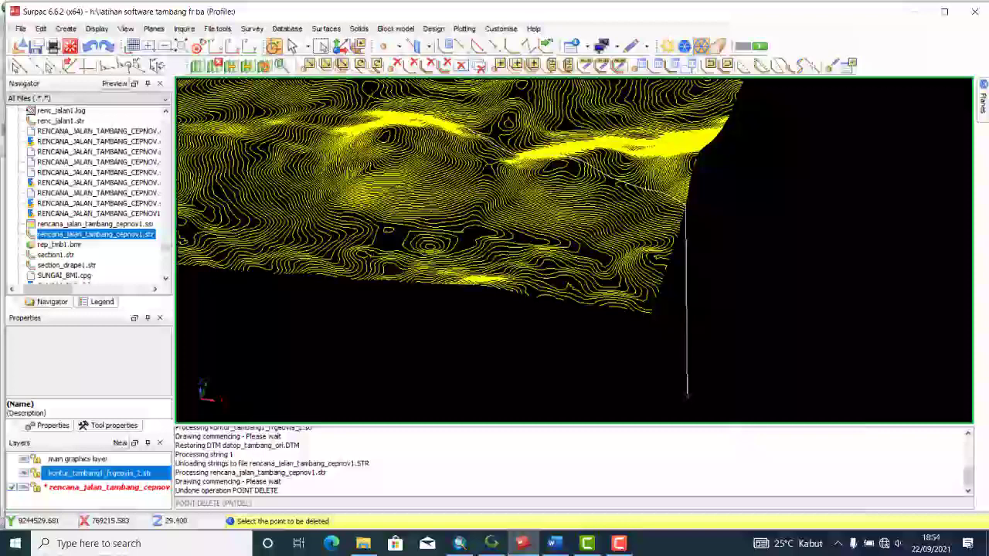
left_click(687, 397)
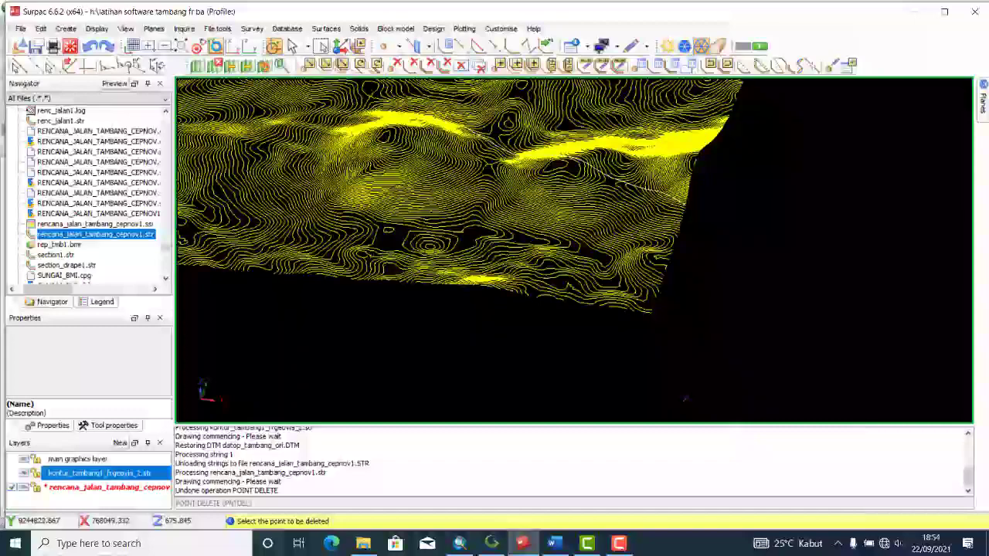
left_click(218, 47)
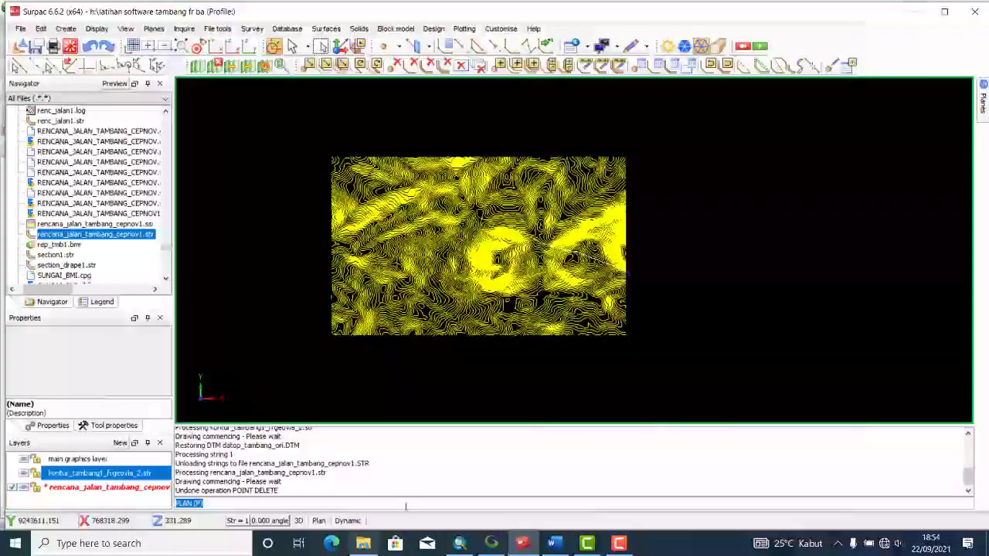
- Save the corrected road string as rencana_jalan_tambang_cepnov1.str, overwriting the existing file
type("SF")
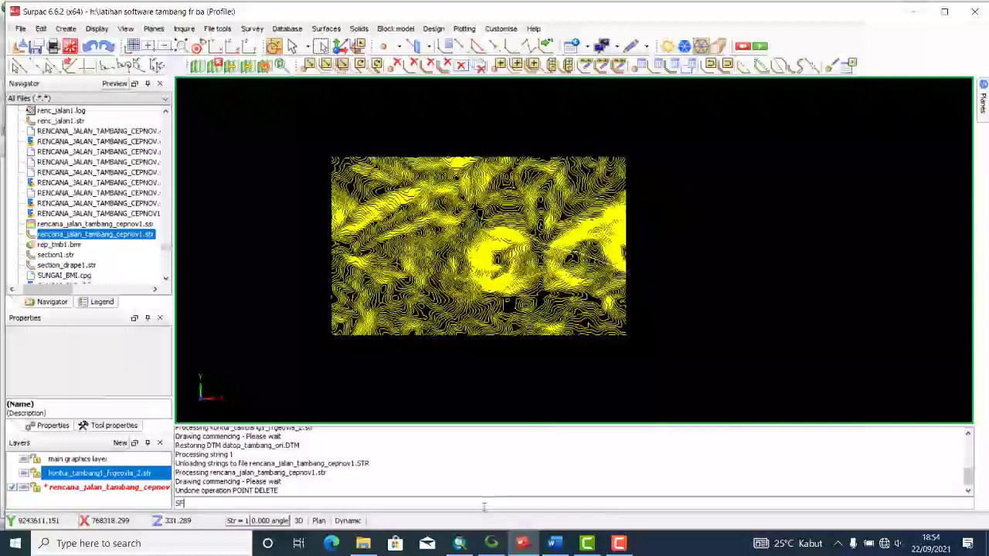
key("Return")
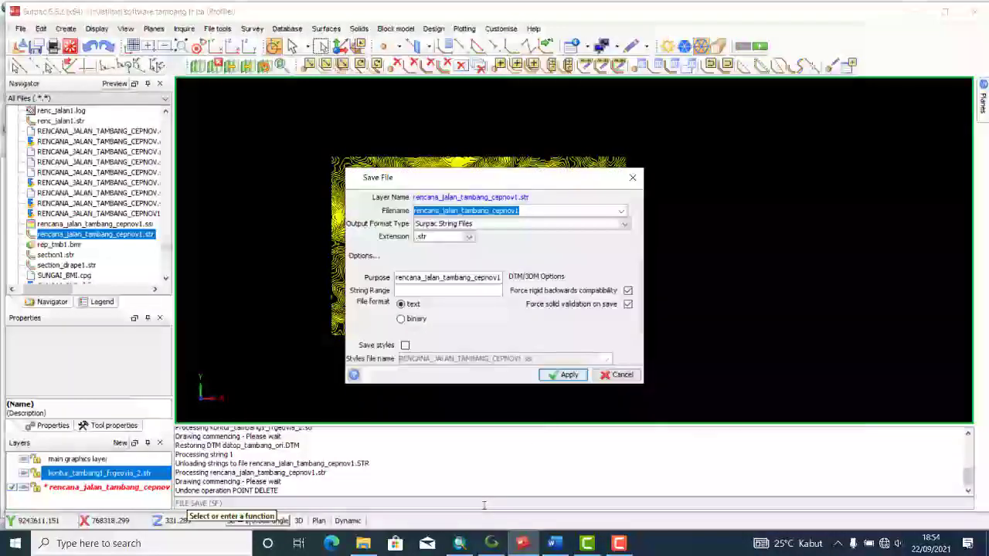
left_click(568, 375)
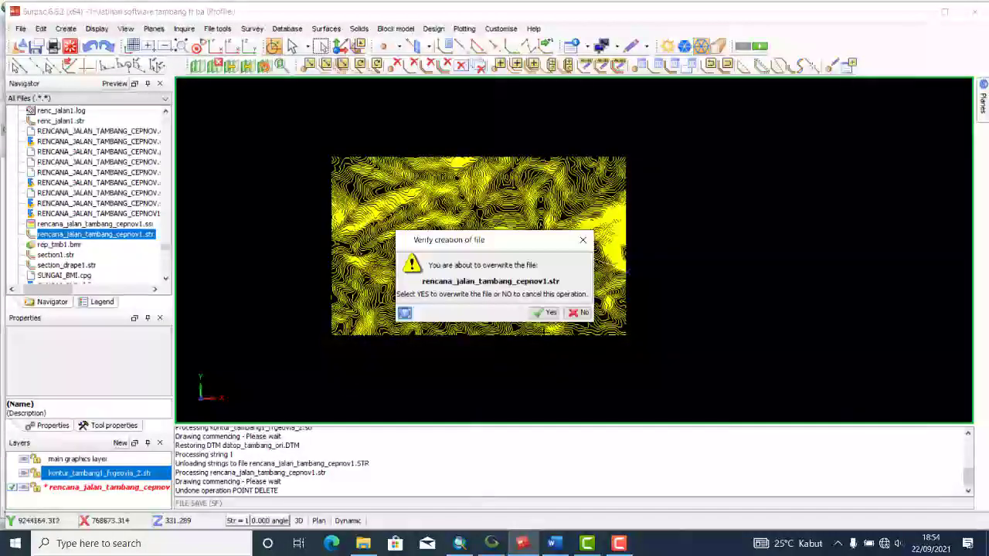
left_click(548, 313)
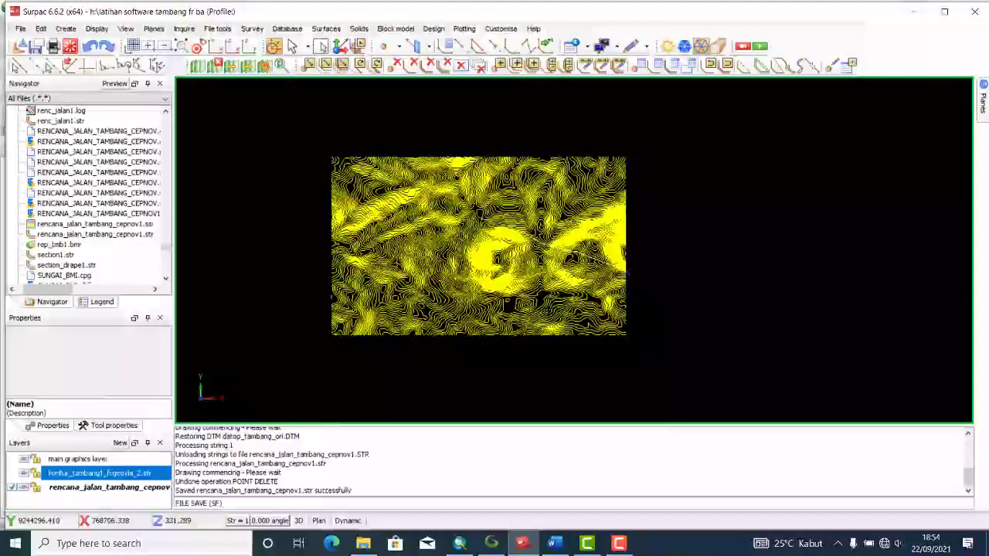
- Show the road close up in plan view and hide the kontur_tambang1_frgeovia_2.str contour layer
left_click_drag(541, 309, 612, 349)
scroll(563, 207, "up", 5)
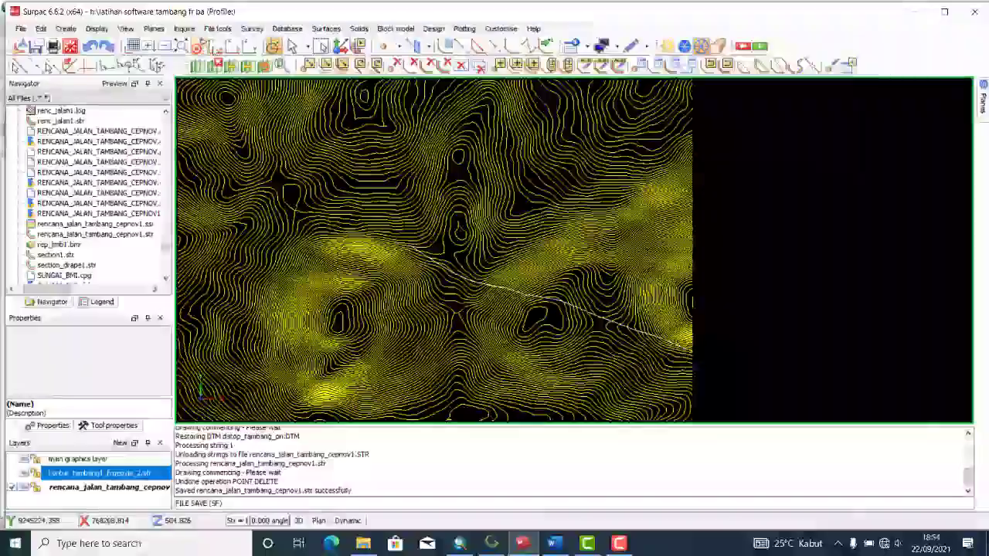
left_click(202, 45)
scroll(603, 333, "up", 2)
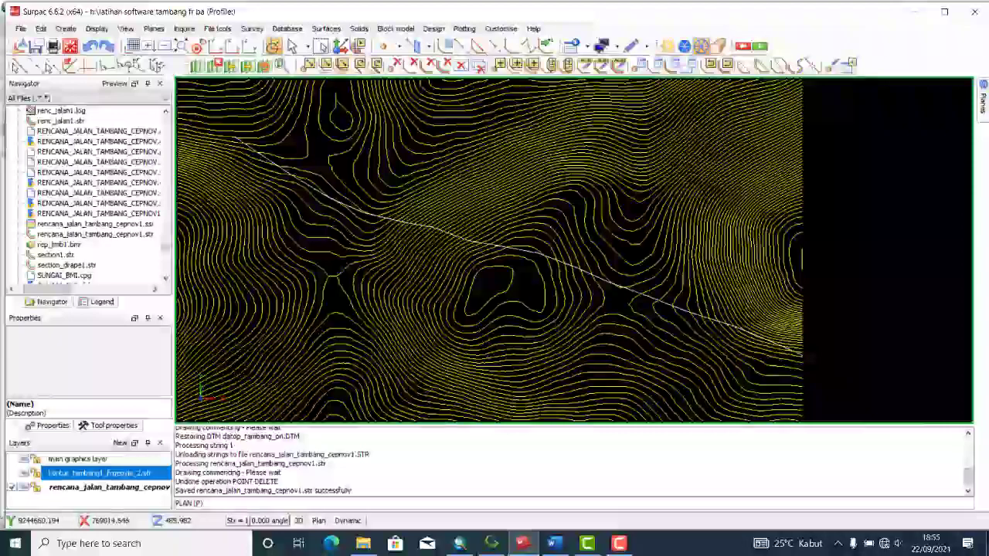
scroll(495, 251, "up", 2)
scroll(574, 251, "down", 4)
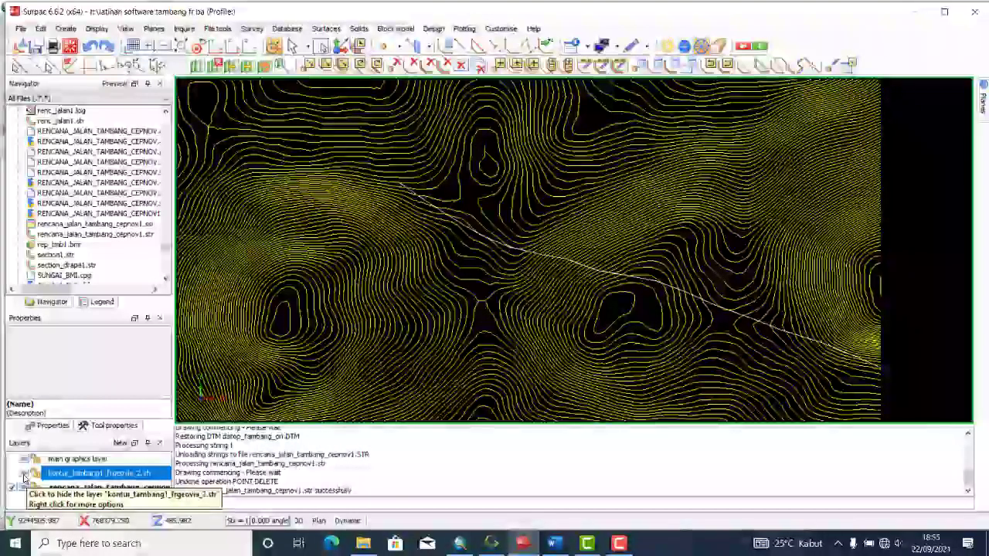
left_click(24, 477)
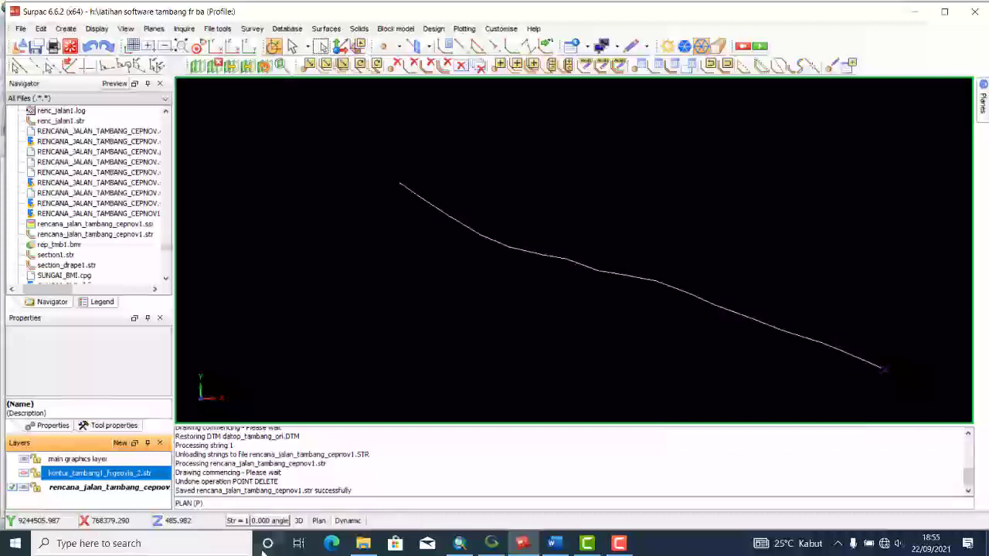
- Change the design gradient units from angle to percentage
left_click(280, 522)
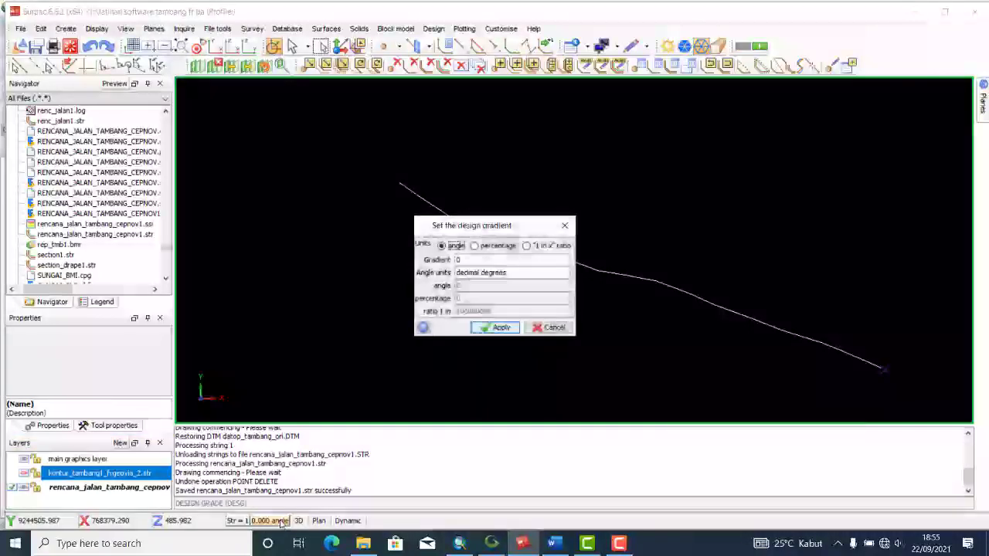
left_click(477, 248)
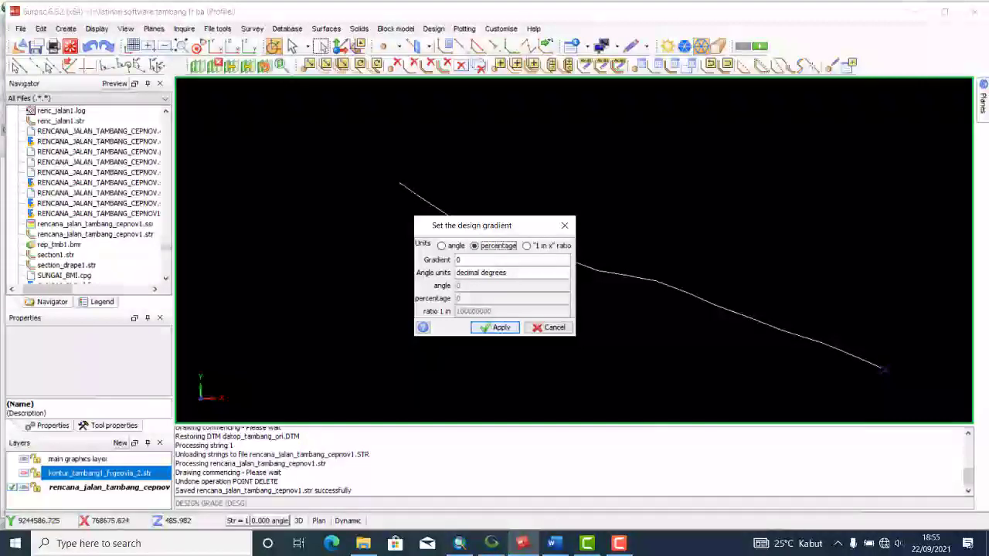
left_click(501, 329)
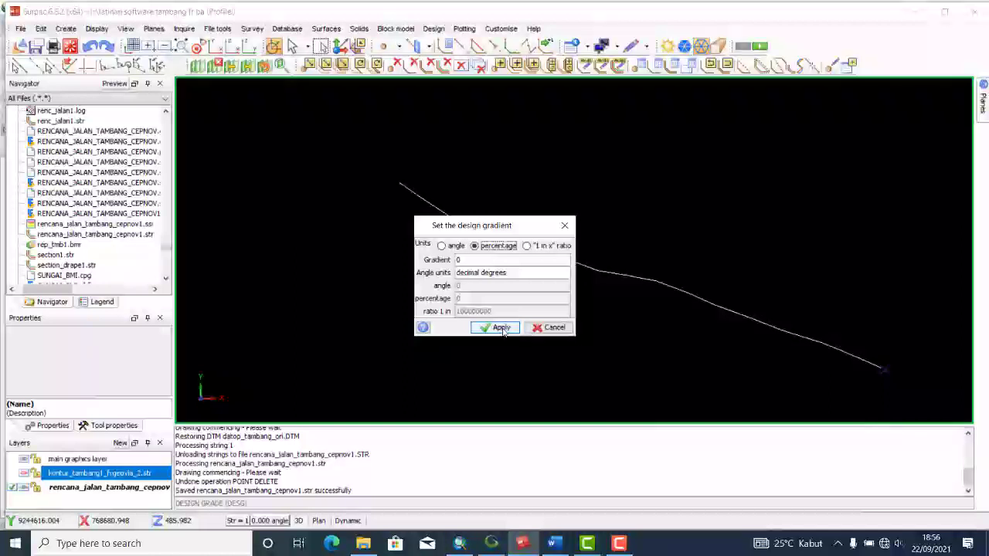
left_click(501, 328)
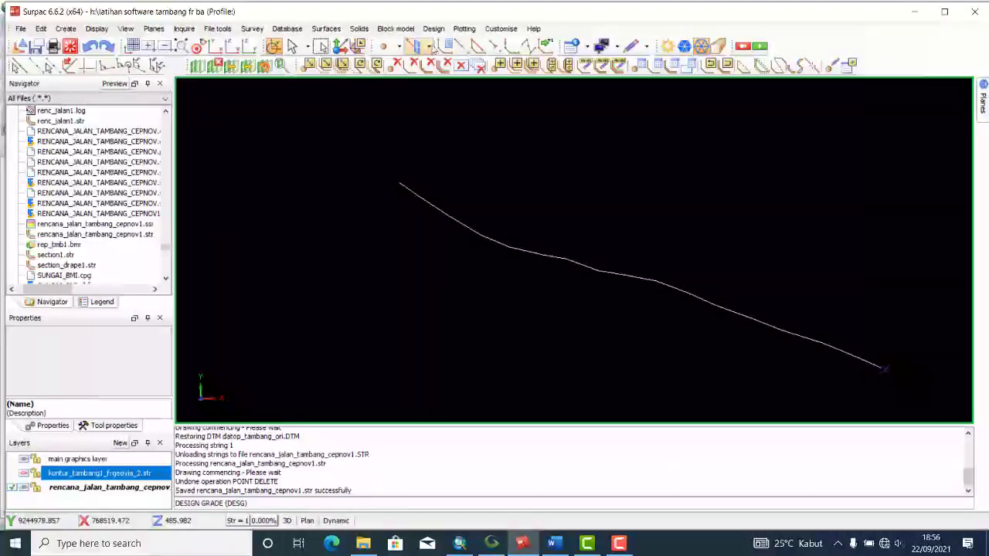
- Start digitising in string 1 with point snapping, placing a point on the northwest end of the road string
left_click(419, 48)
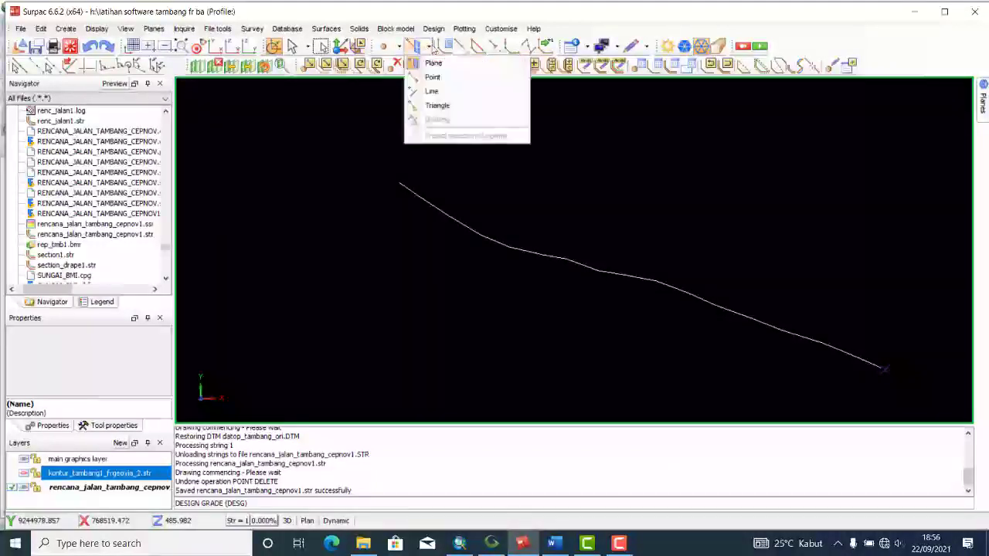
left_click(439, 93)
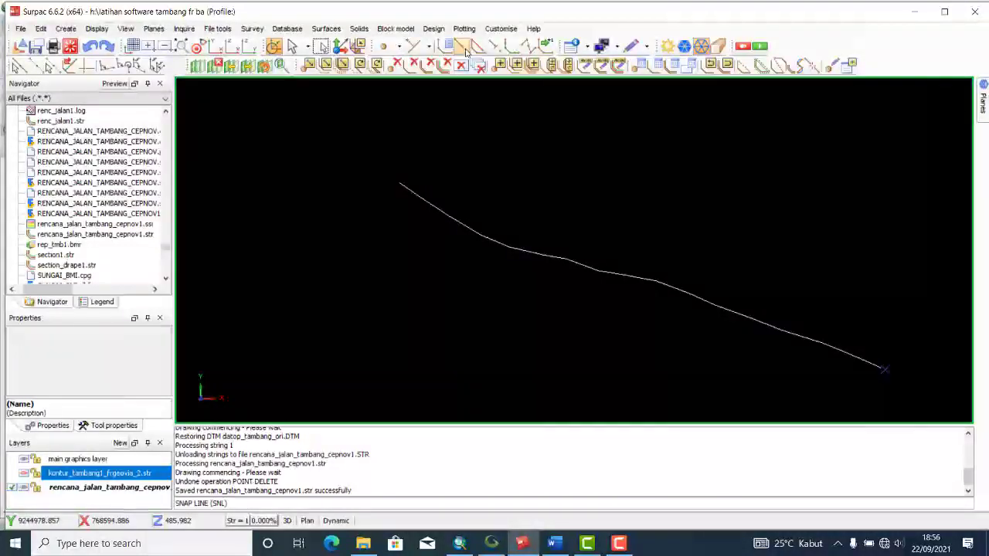
left_click(460, 46)
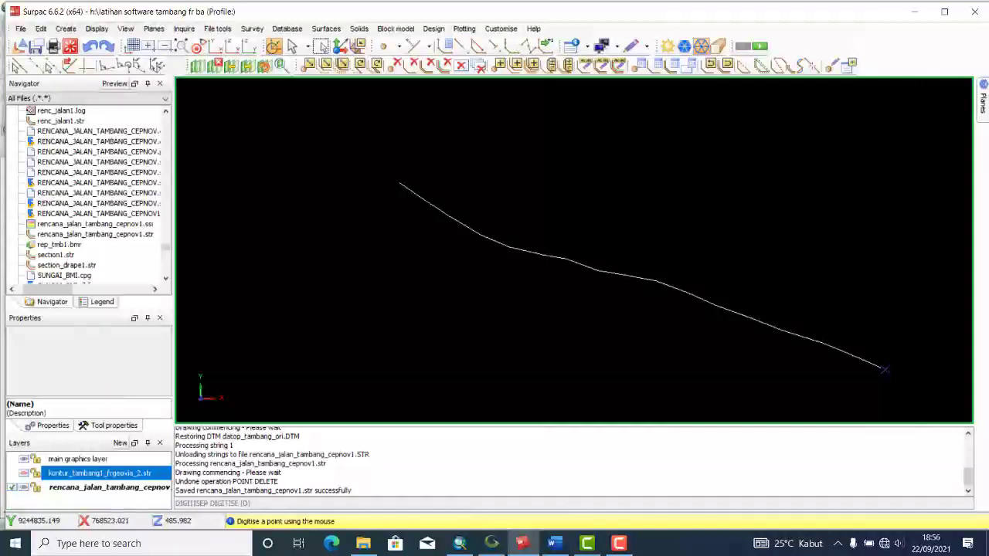
left_click(429, 47)
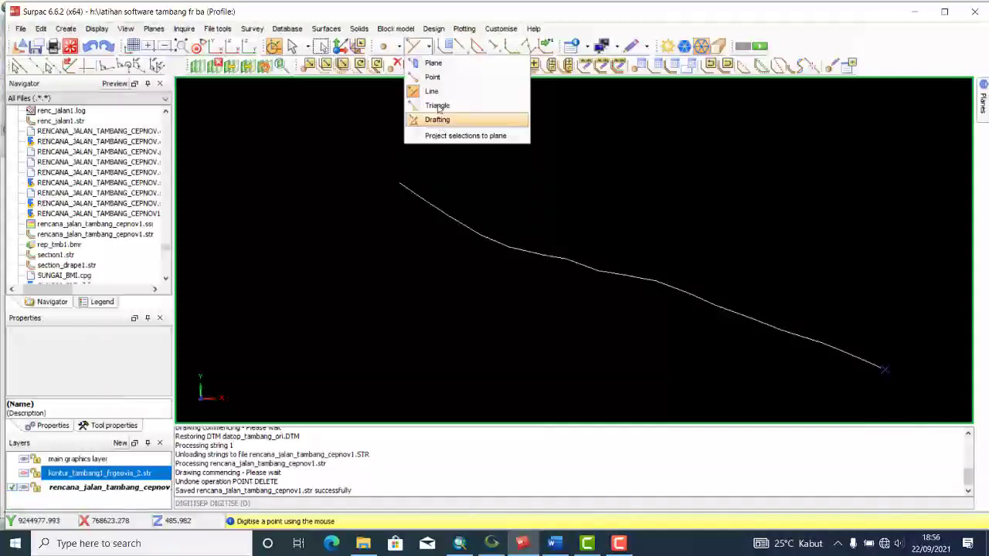
left_click(441, 78)
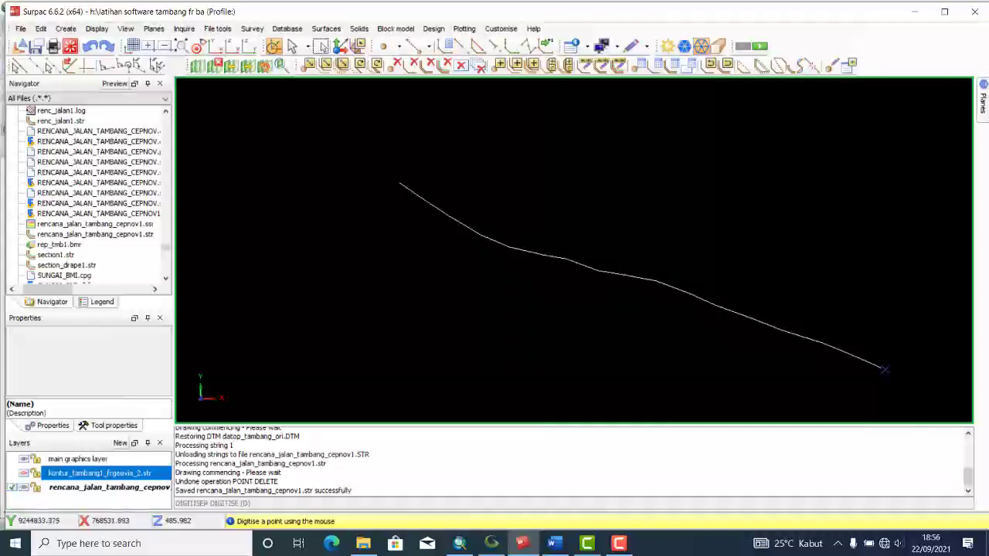
scroll(409, 185, "up", 5)
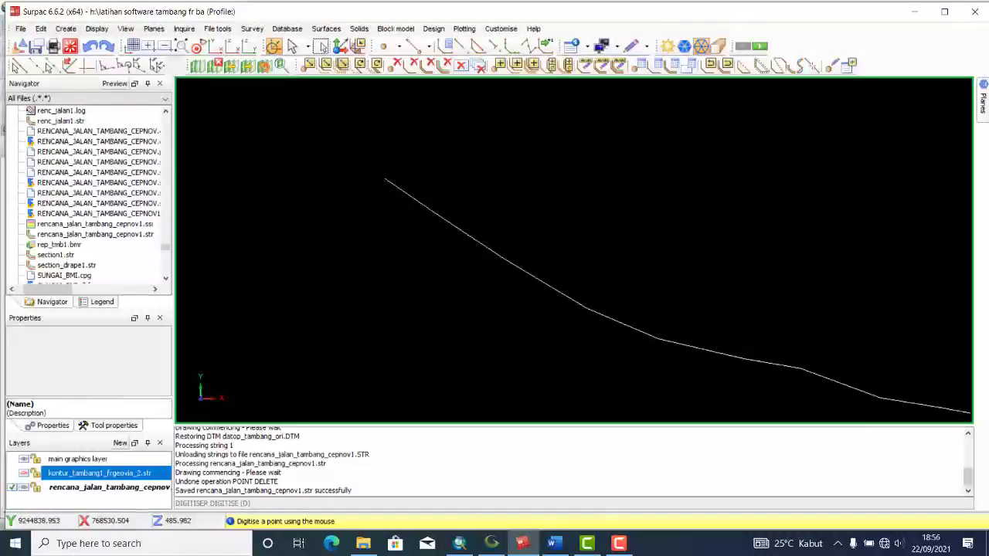
left_click(385, 179)
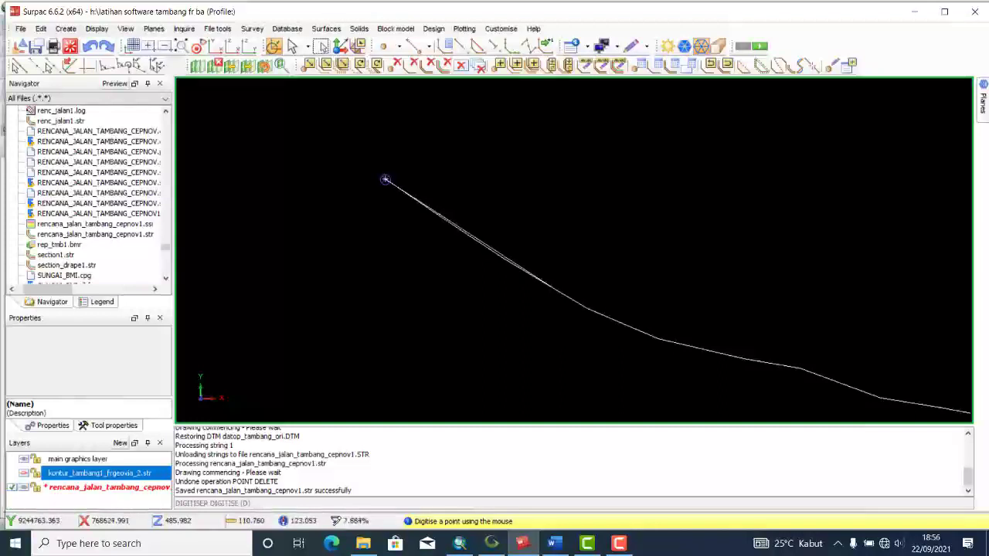
- Try line snapping for digitising at the road's northwest end, and undo the last digitise operation
left_click(428, 47)
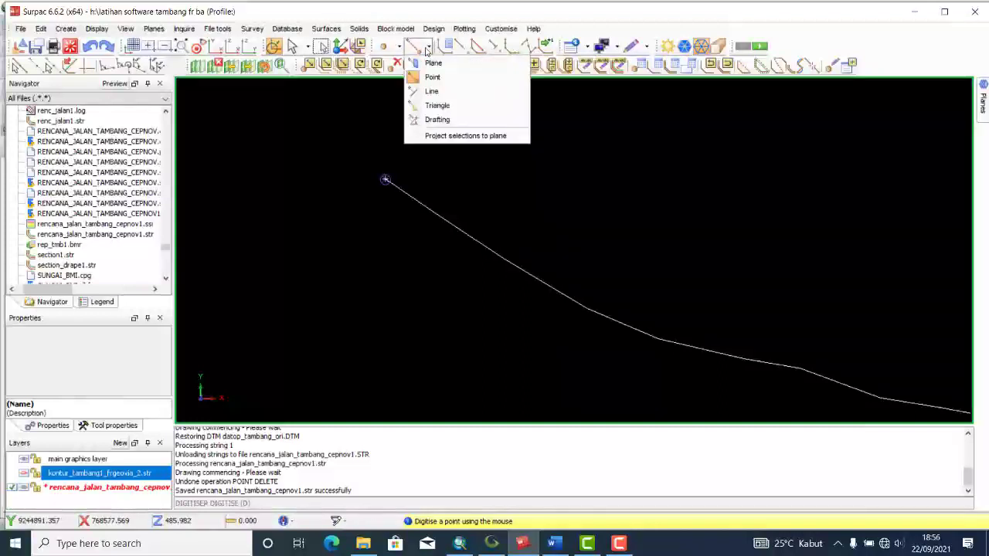
left_click(440, 94)
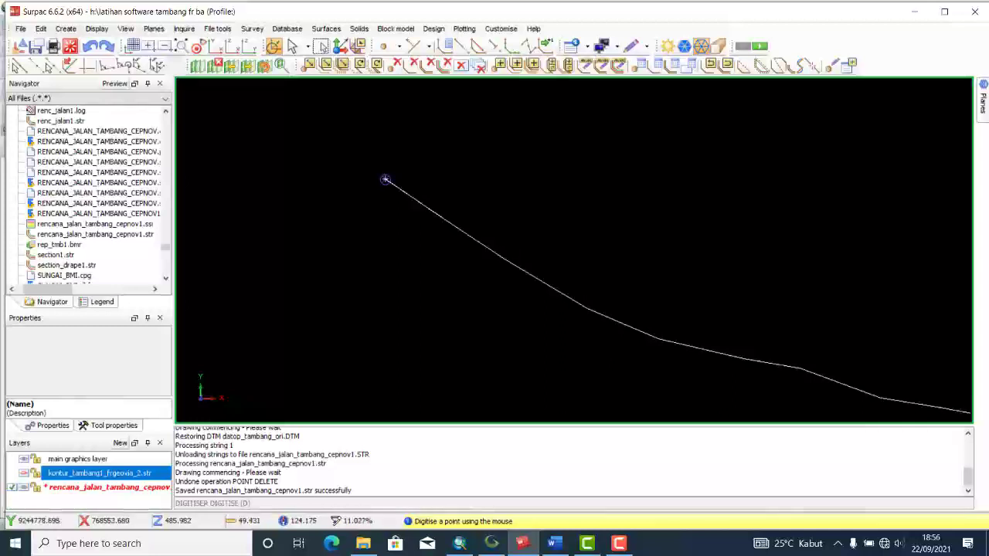
left_click(386, 179)
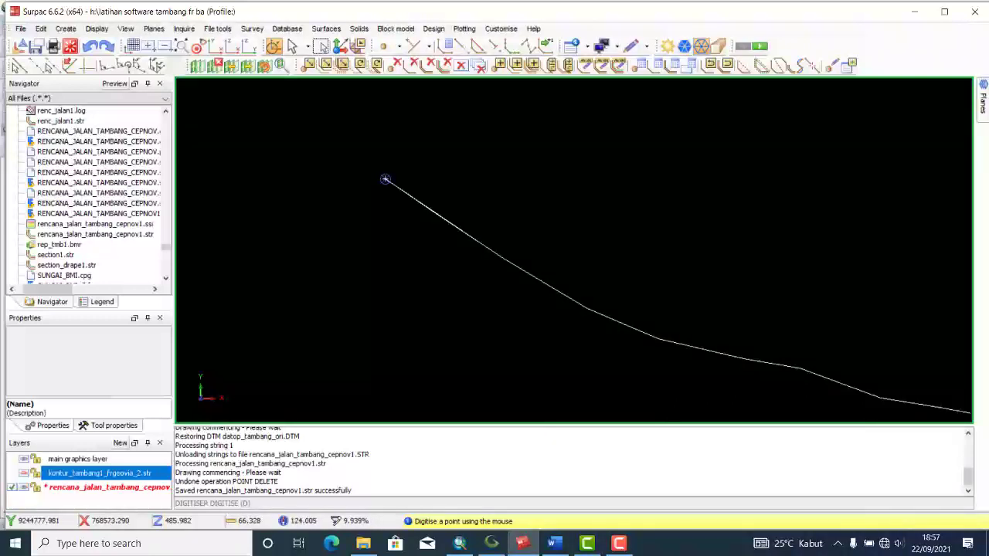
left_click(91, 46)
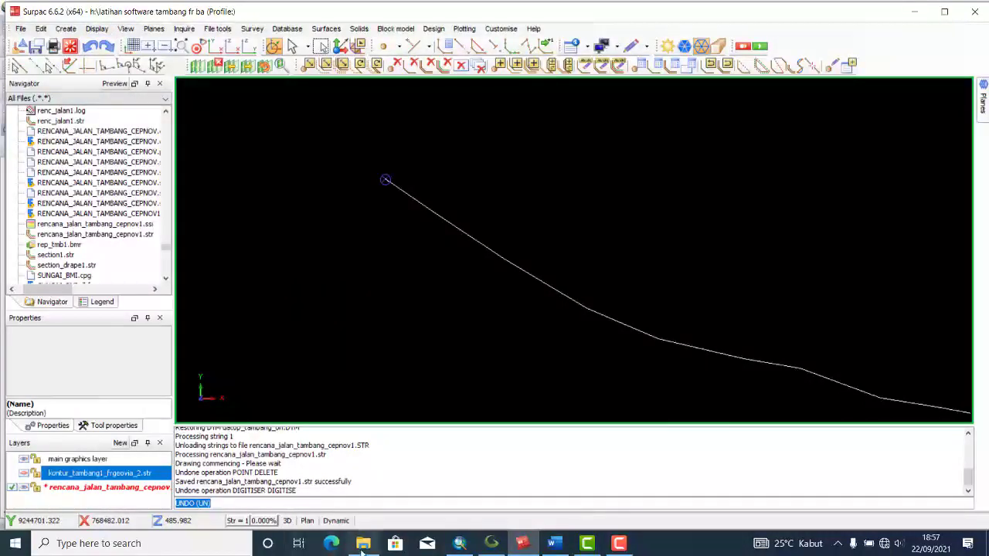
- Set the design string number to 2 for a new segment
left_click(241, 522)
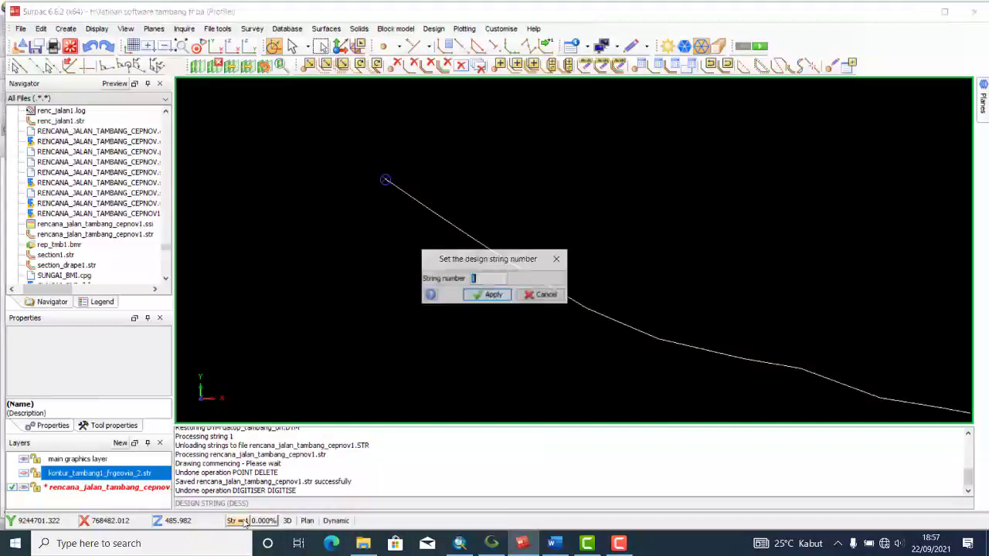
type("2")
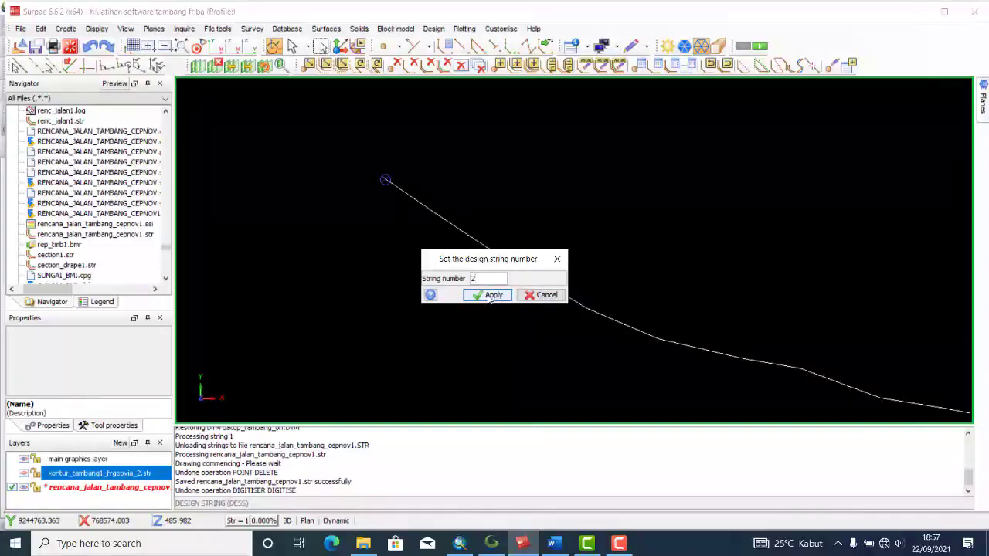
left_click(489, 296)
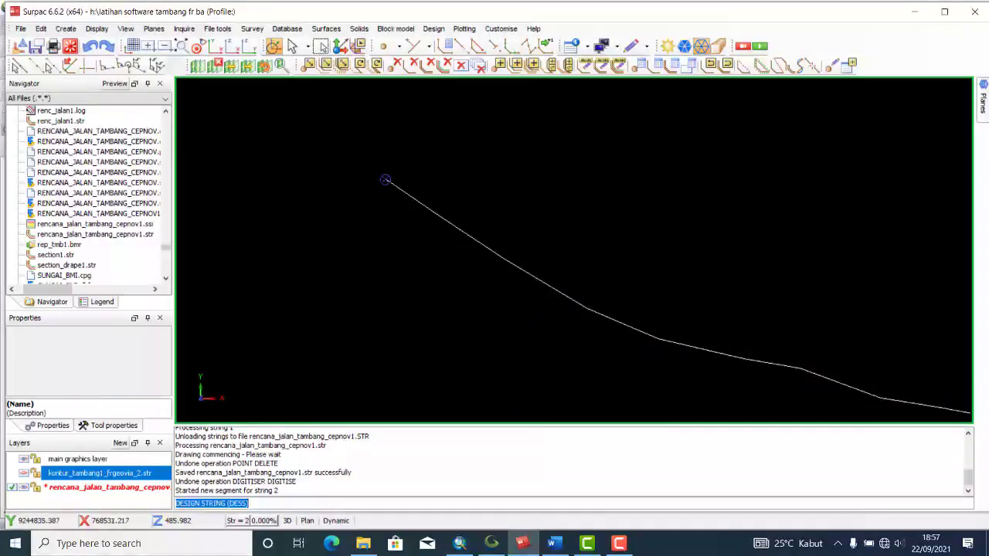
- Begin digitising string 2 with point snapping at the northwest end of the road line
left_click(425, 48)
left_click(465, 49)
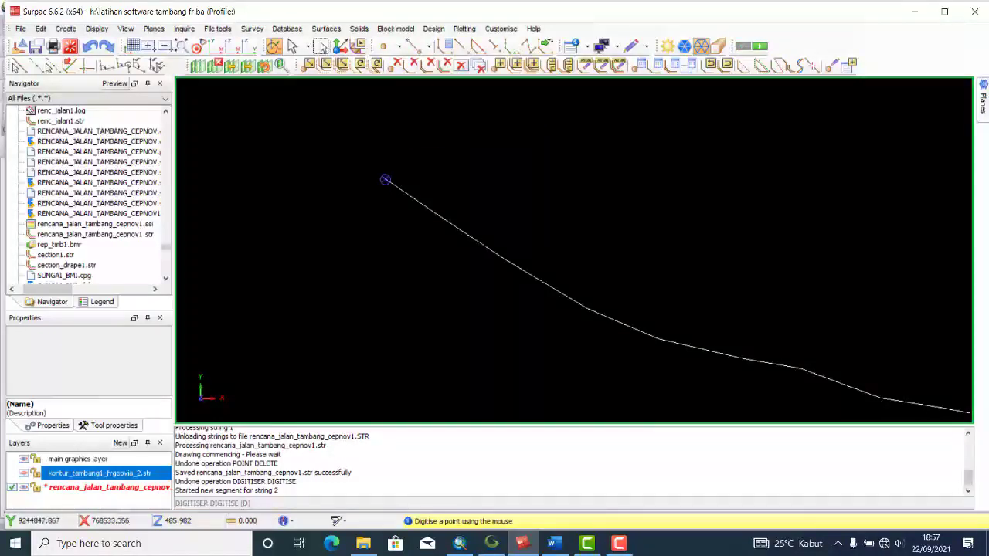
left_click(587, 309)
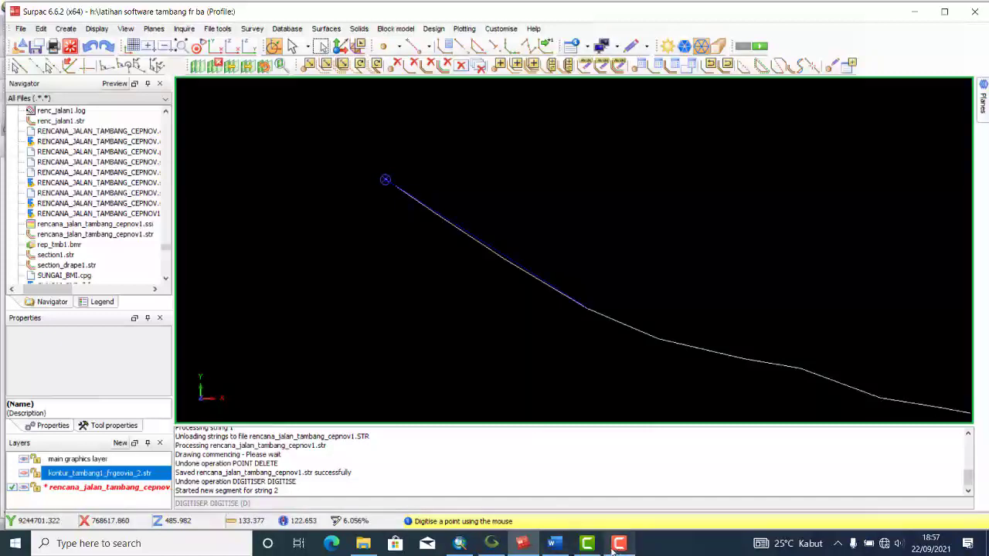
mouse_move(617, 548)
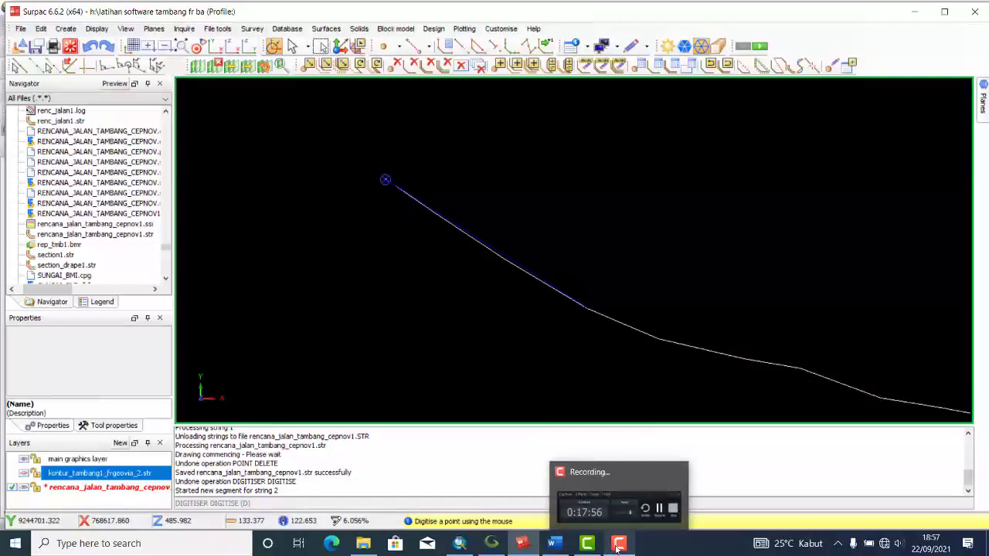
left_click(616, 548)
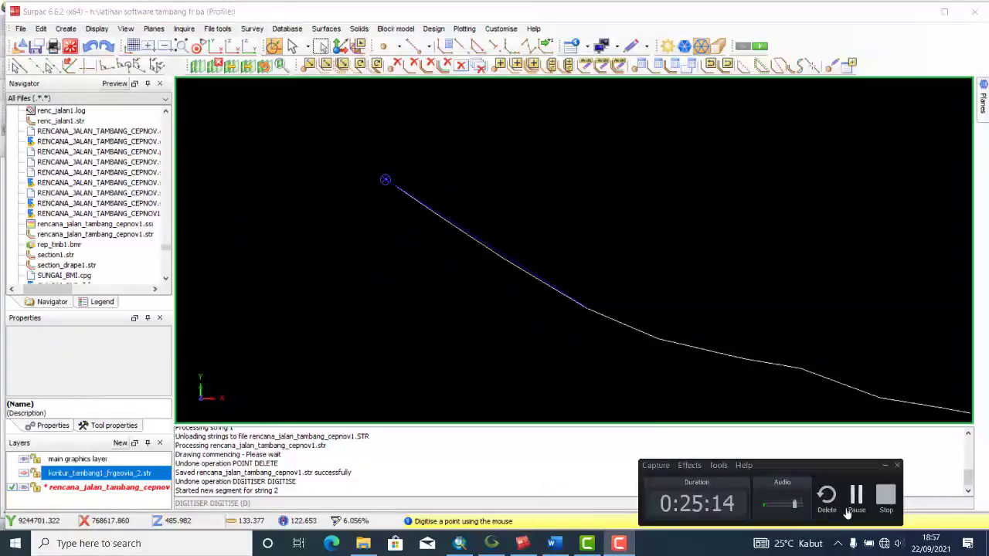
left_click(854, 495)
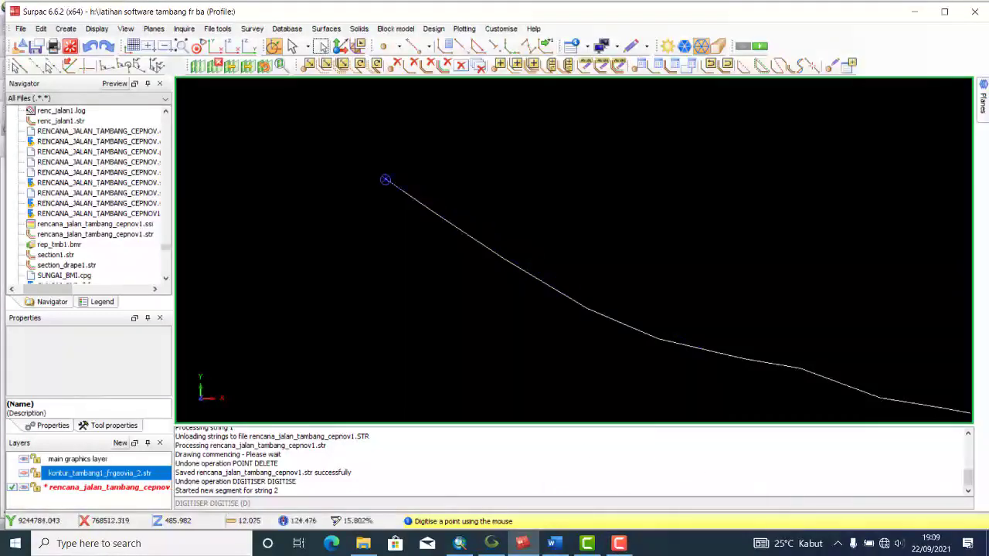
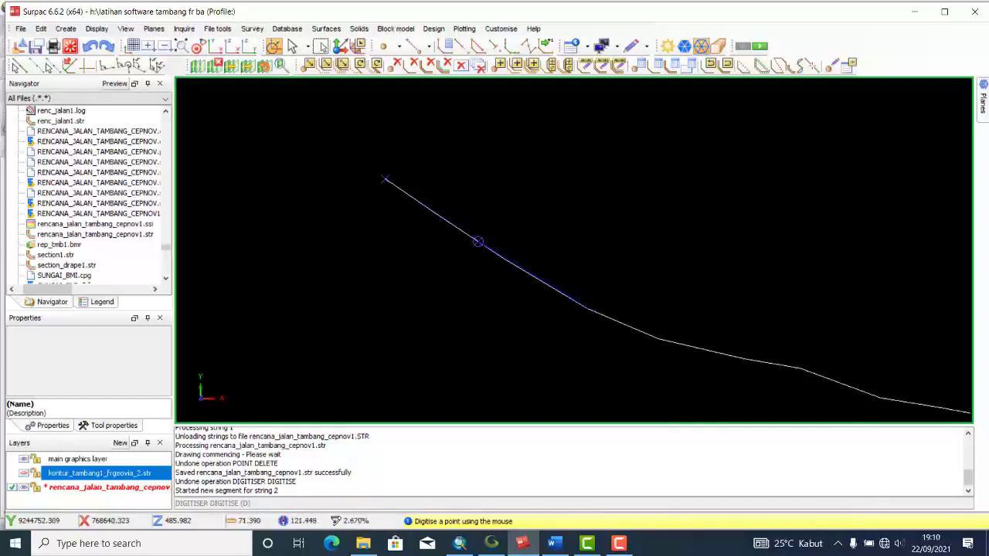
- Digitise the remaining string 2 points along the road line, snapping to its vertices down to the southeast end, and finish digitising
left_click(478, 241)
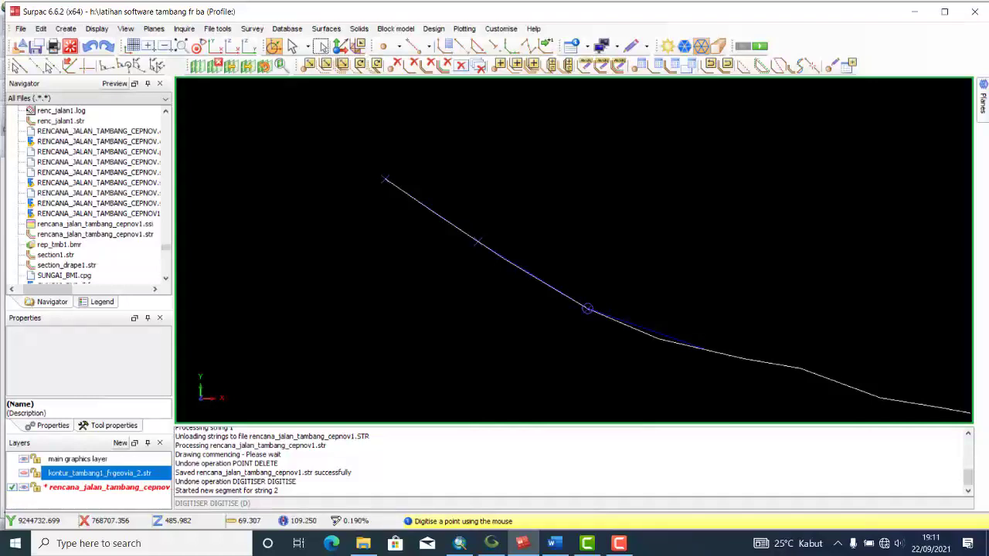
scroll(703, 350, "down", 1)
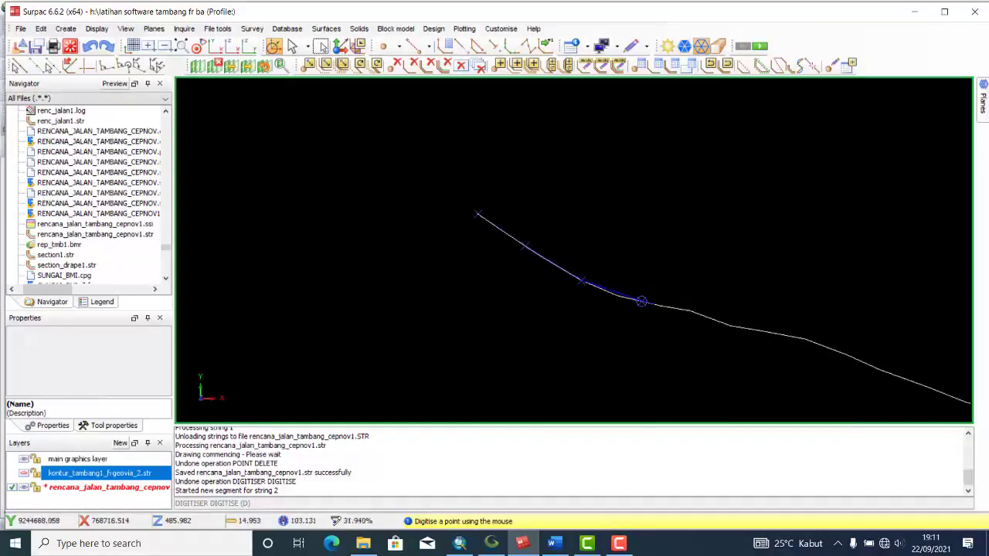
scroll(735, 357, "up", 1)
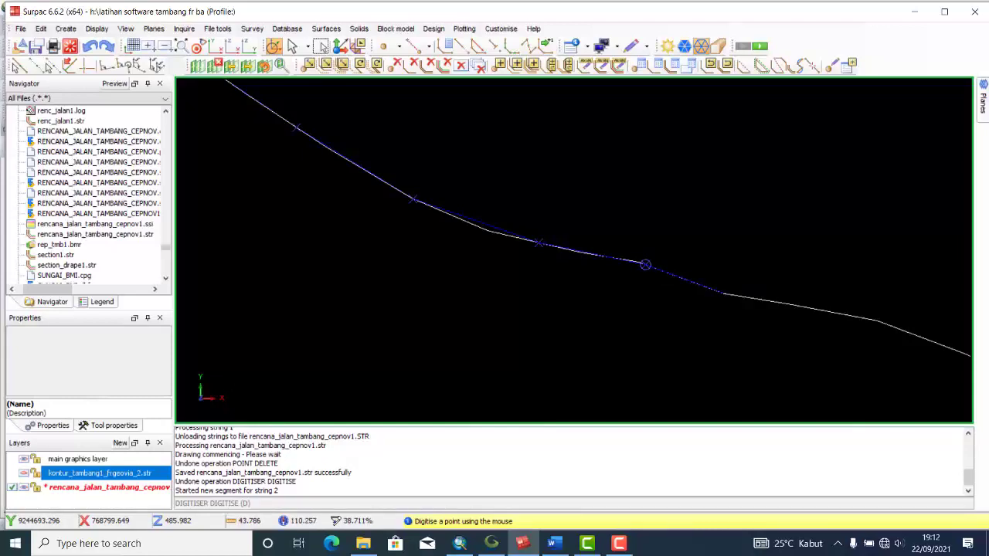
left_click(644, 264)
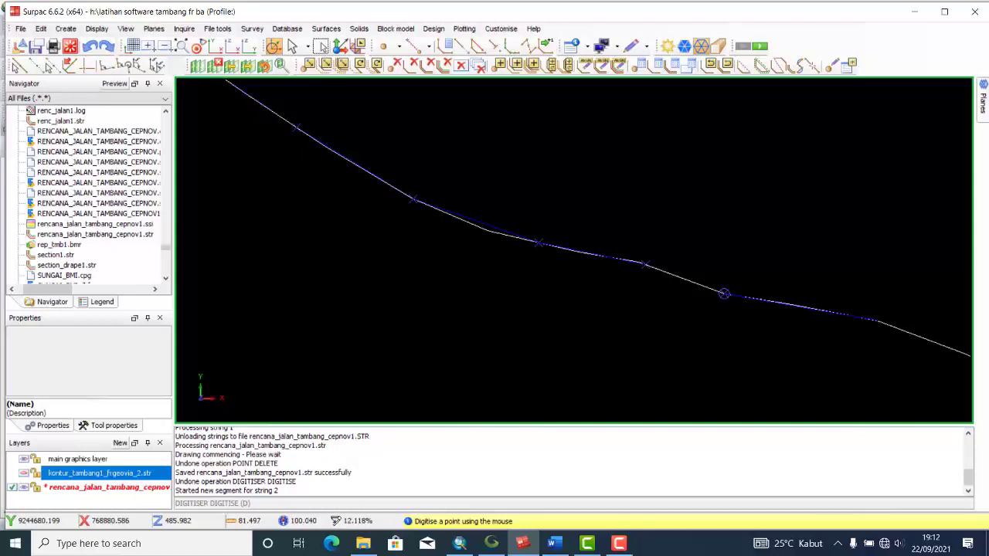
scroll(601, 245, "down", 2)
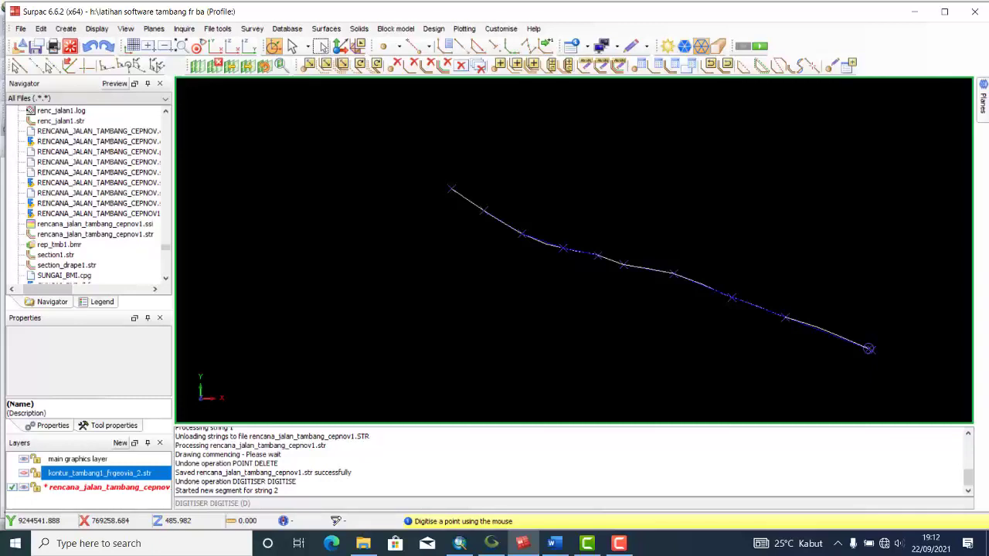
key("Escape")
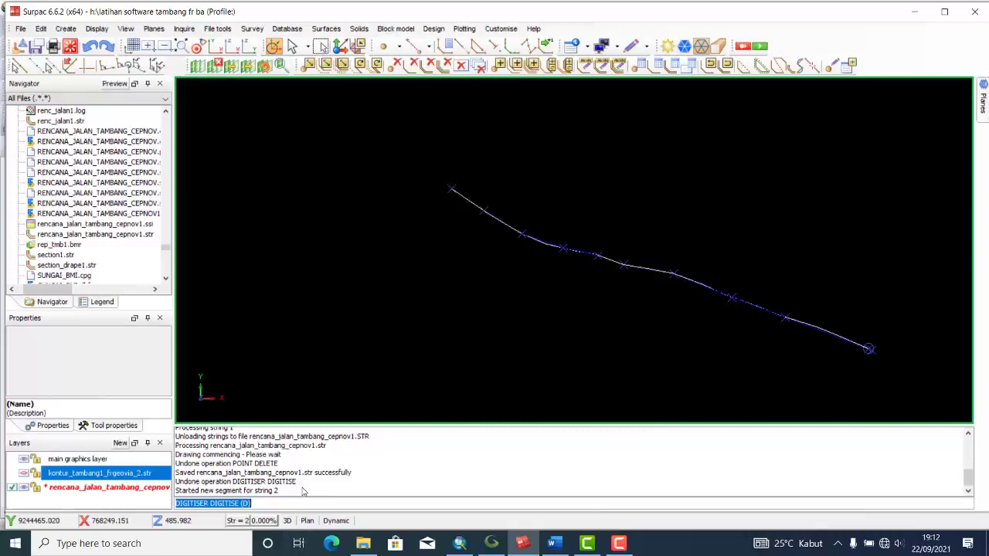
- Save the digitised string to the existing file rencana_jalan_tambang_cepnov1.str with the SF command
type("SF")
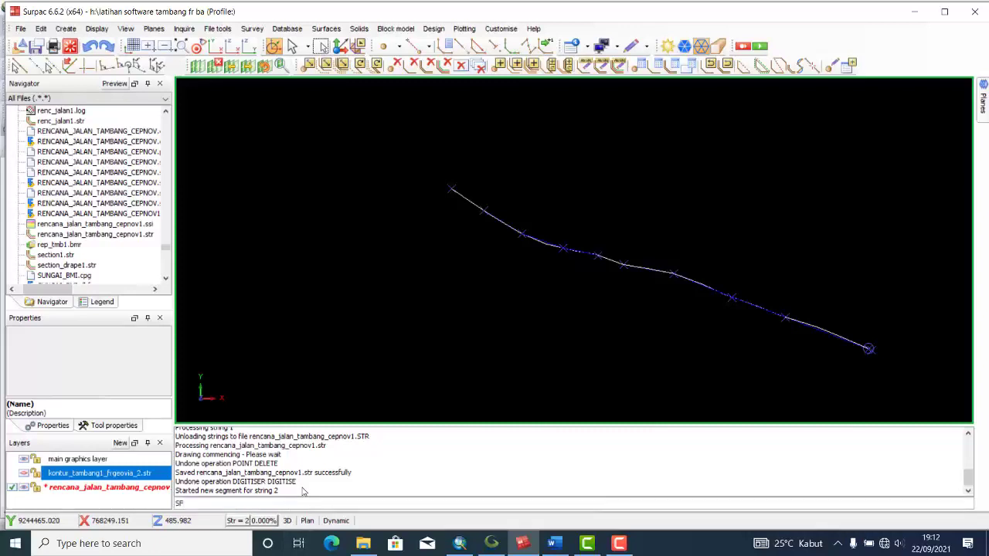
key("Return")
key("Return")
key("Return")
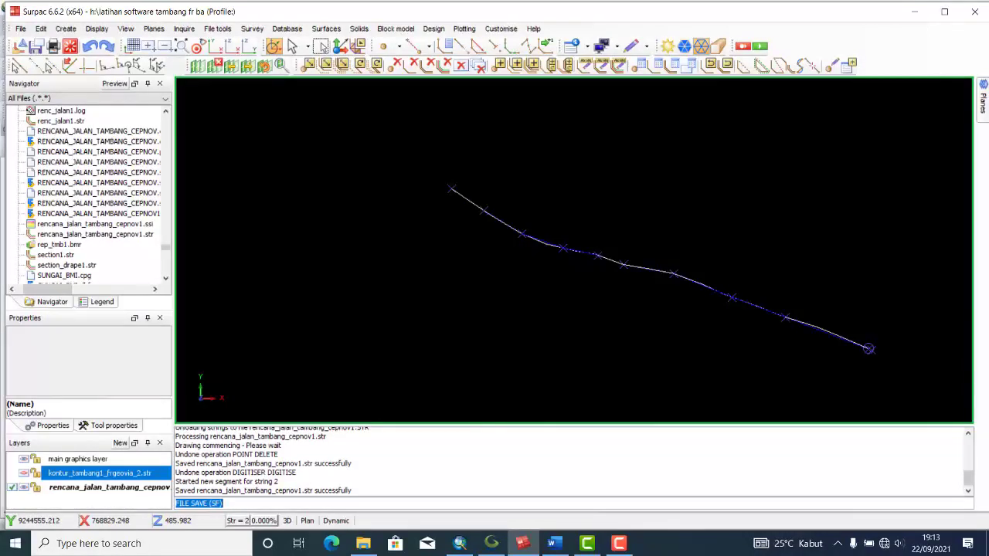
- Examine how the elevation profile of string 2 compares with the draped road line in a tilted view and in section view
key("Up")
key("Up")
key("Up")
key("Up")
key("Up")
key("Up")
key("Up")
key("Up")
key("Up")
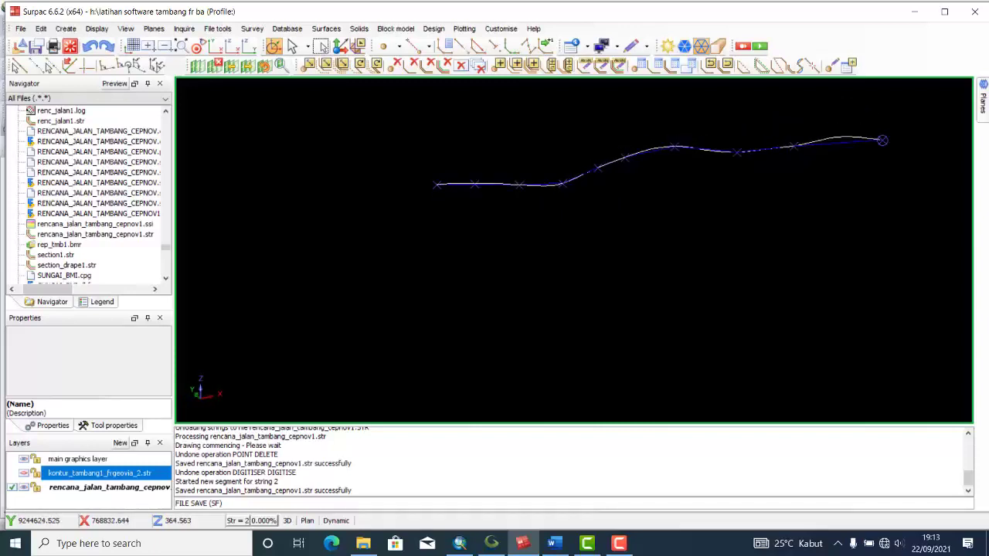
scroll(656, 143, "up", 2)
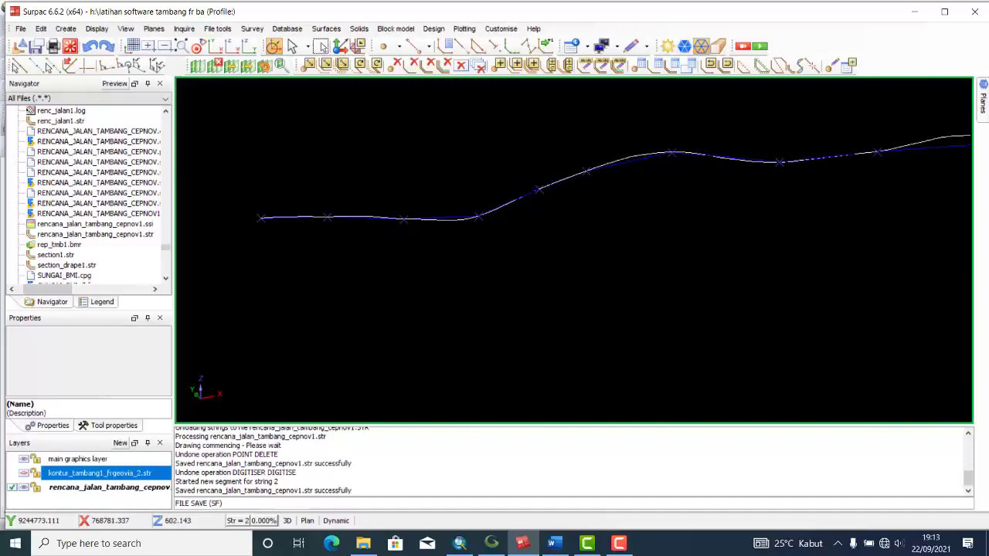
scroll(808, 194, "down", 2)
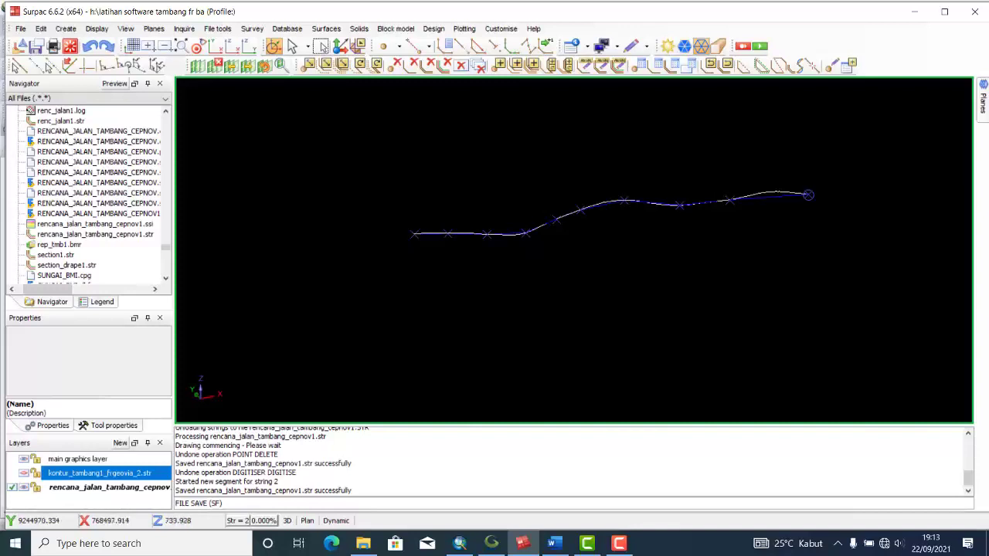
left_click(233, 50)
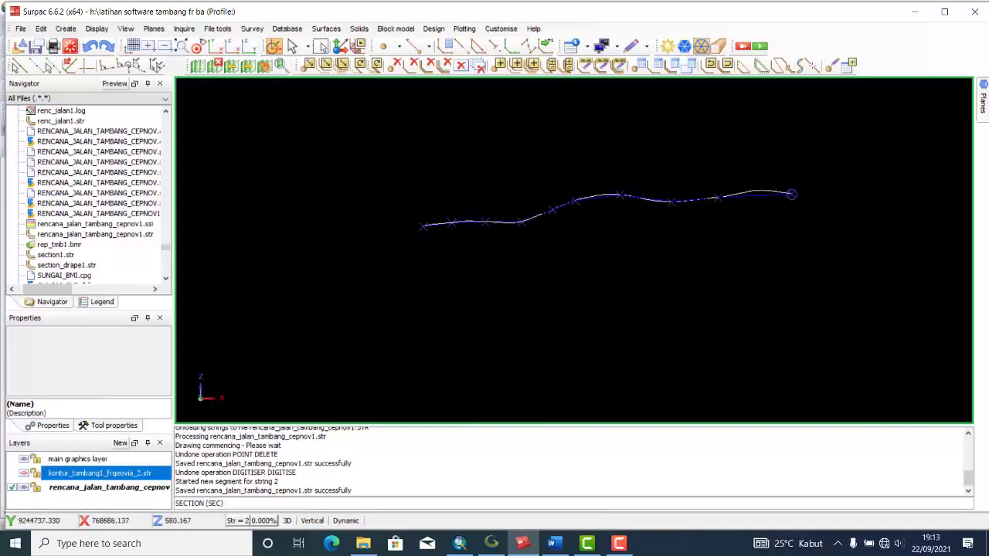